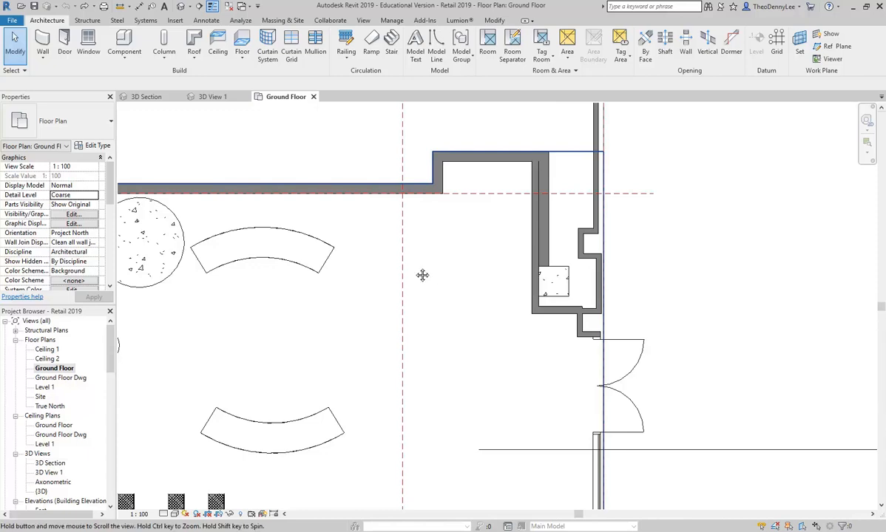
# - Create a new family from the Metric Generic Model template
pyautogui.moveTo(435, 260); pyautogui.dragTo(430, 261, button='middle')
pyautogui.scroll(1, 435, 271)
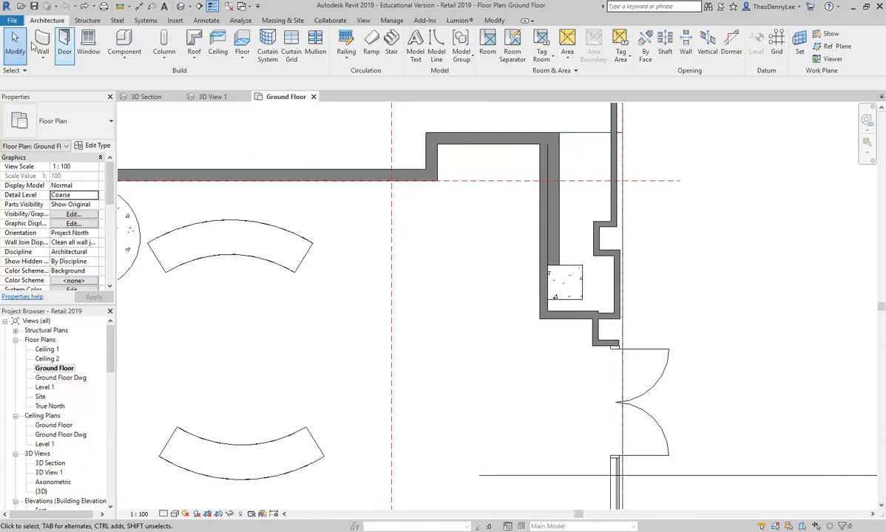
pyautogui.click(12, 21)
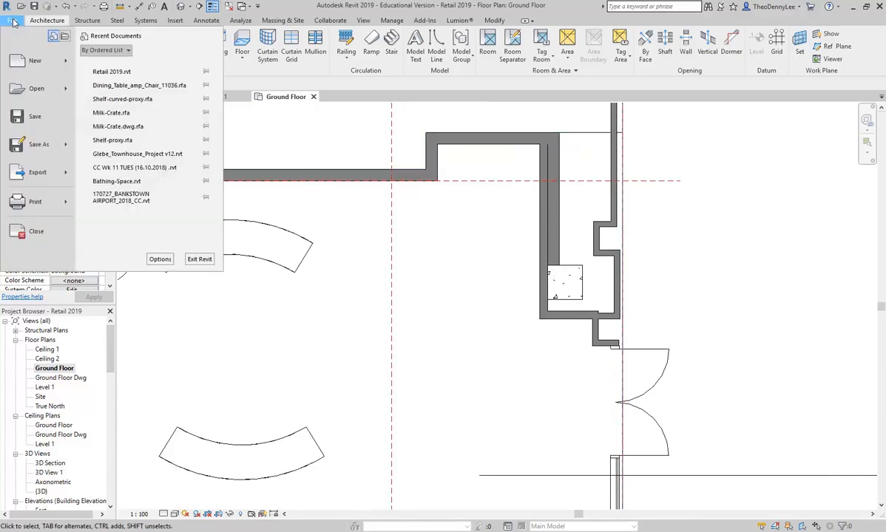
pyautogui.moveTo(70, 65)
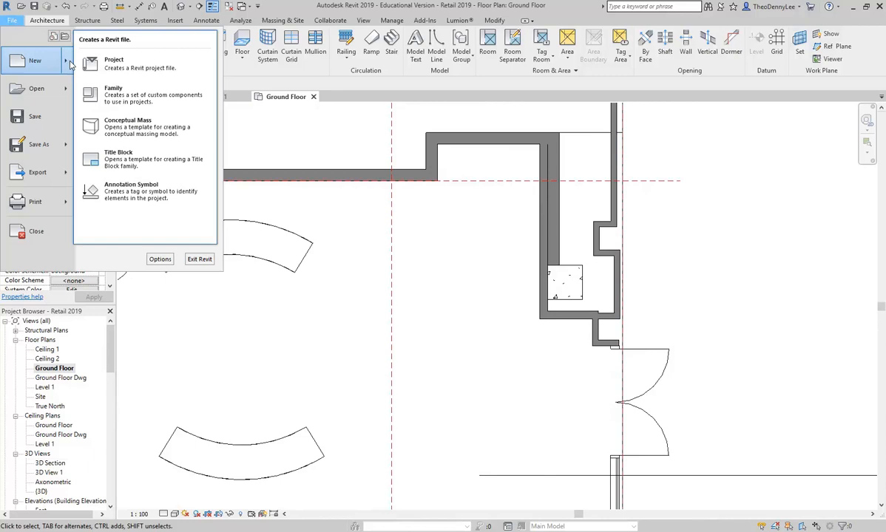
pyautogui.click(113, 97)
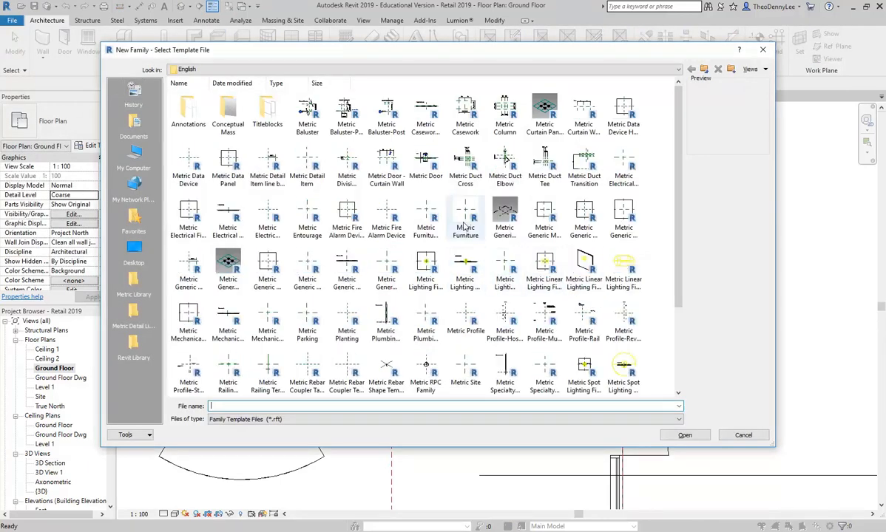
pyautogui.click(384, 269)
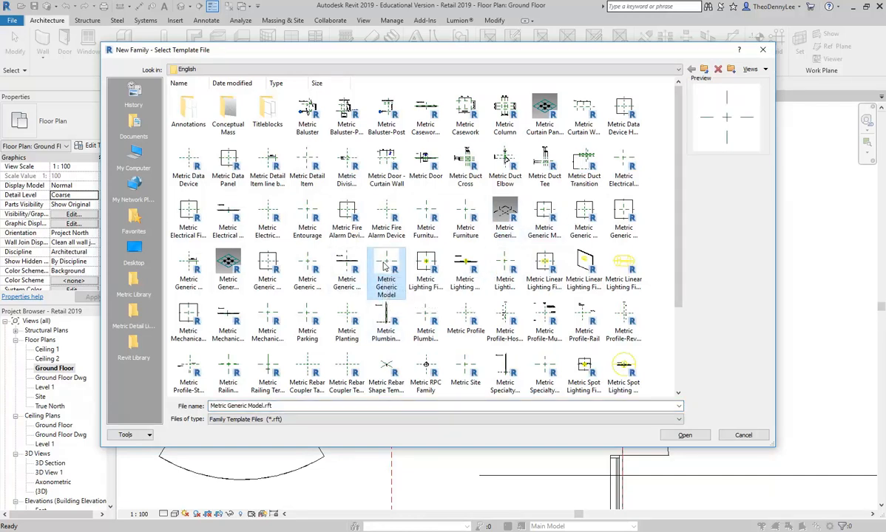
pyautogui.doubleClick(383, 270)
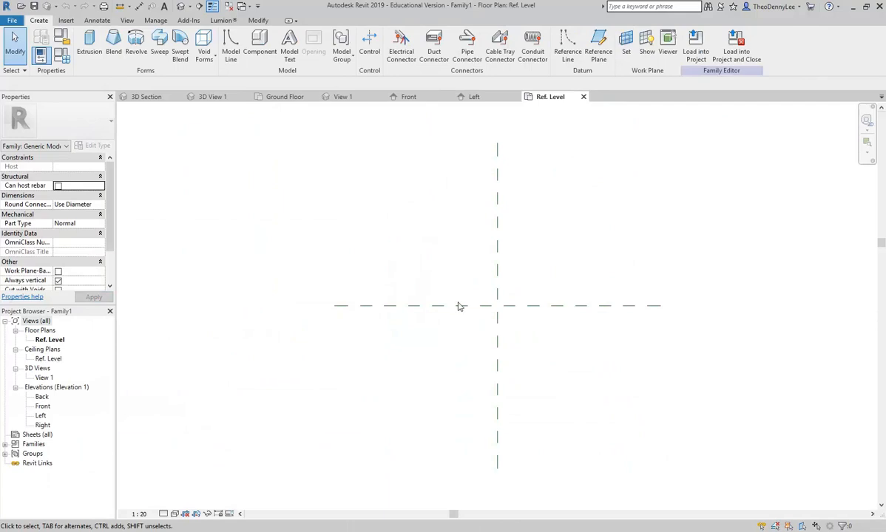
# - Start an extrusion and sketch a rectangle about 2000 mm wide and 1900 mm high around the reference plane intersection
pyautogui.scroll(-1, 421, 263)
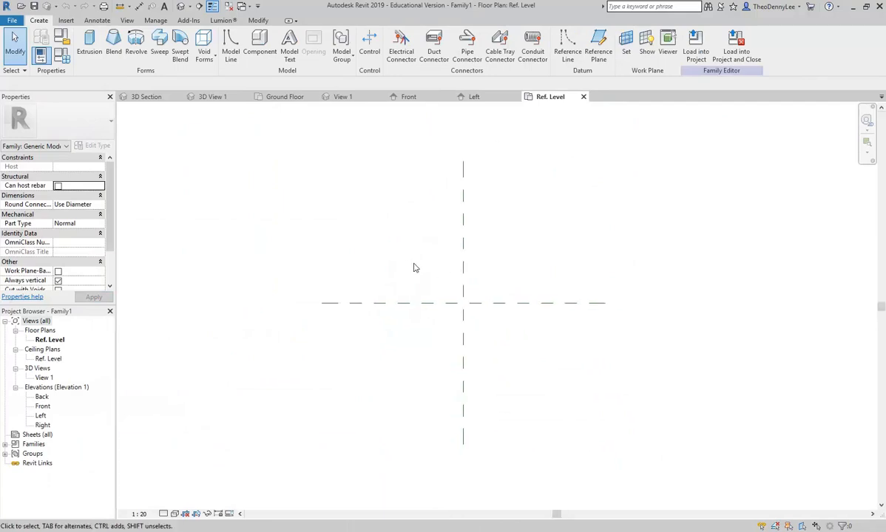
pyautogui.click(90, 44)
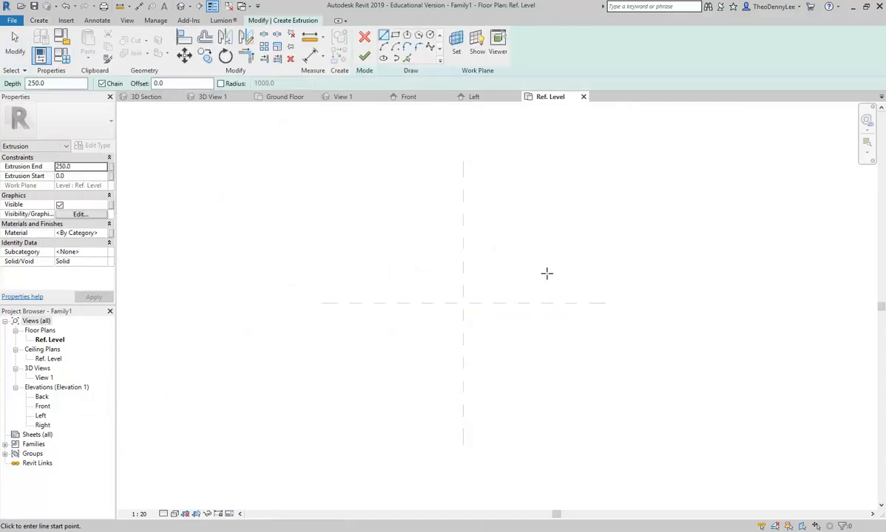
pyautogui.click(396, 36)
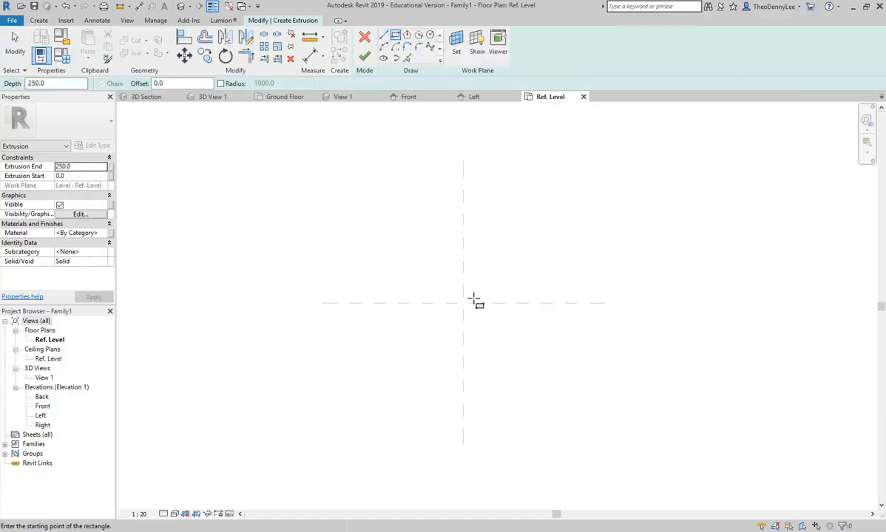
pyautogui.click(392, 364)
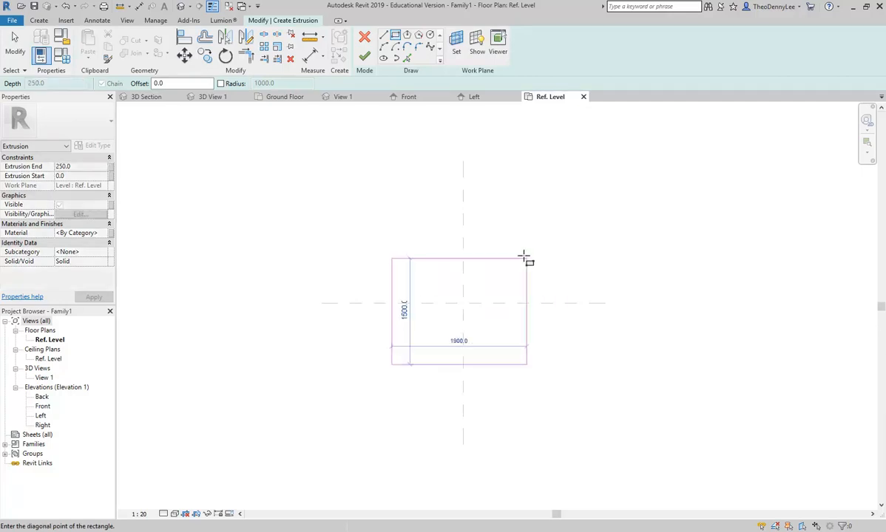
pyautogui.click(533, 231)
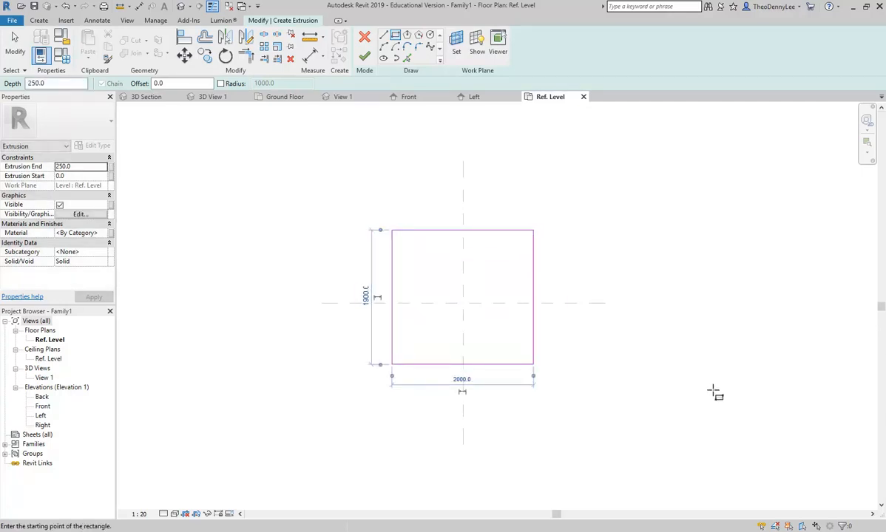
pyautogui.scroll(2, 414, 266)
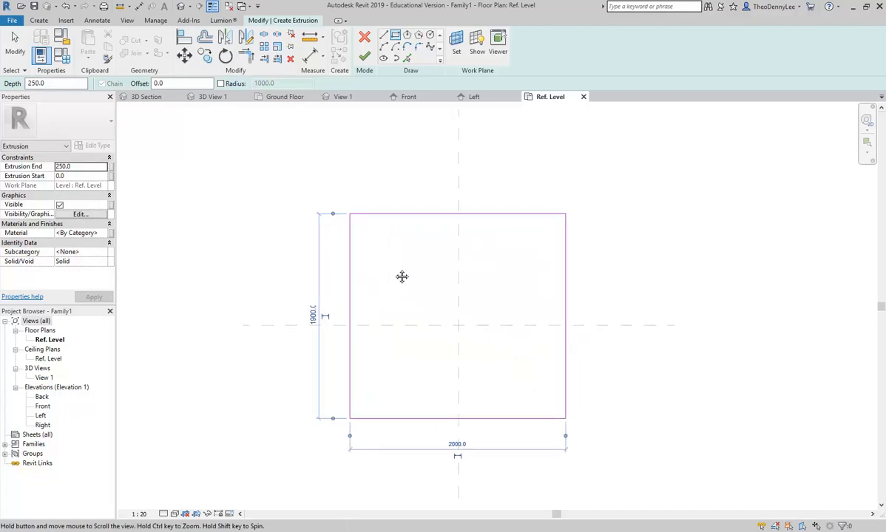
pyautogui.rightClick(388, 173)
pyautogui.click(395, 178)
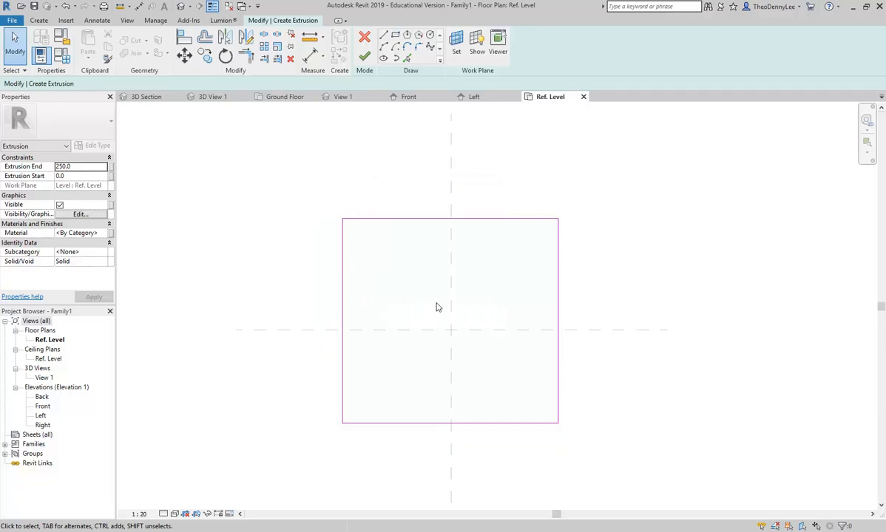
# - Add an aligned dimension chain above the rectangle from its left edge through the vertical reference plane to its right edge
pyautogui.moveTo(421, 312); pyautogui.dragTo(387, 307, button='middle')
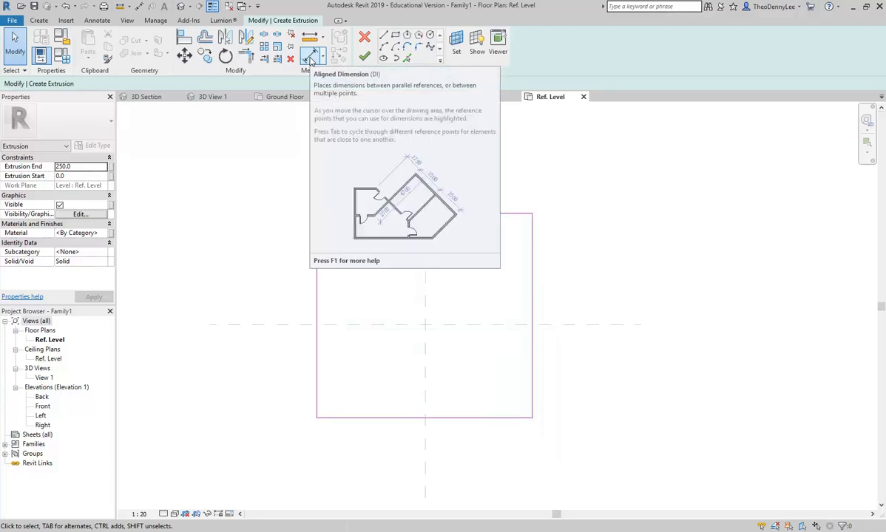
pyautogui.click(311, 59)
pyautogui.click(318, 261)
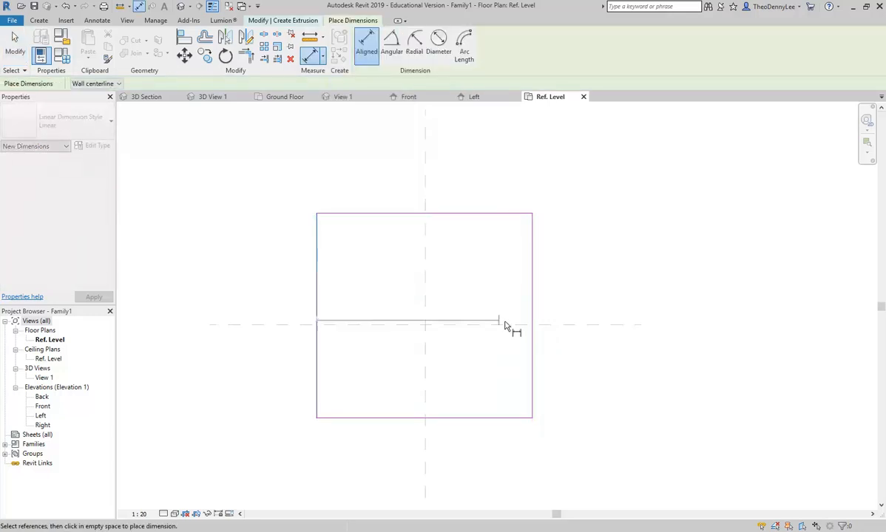
pyautogui.click(426, 285)
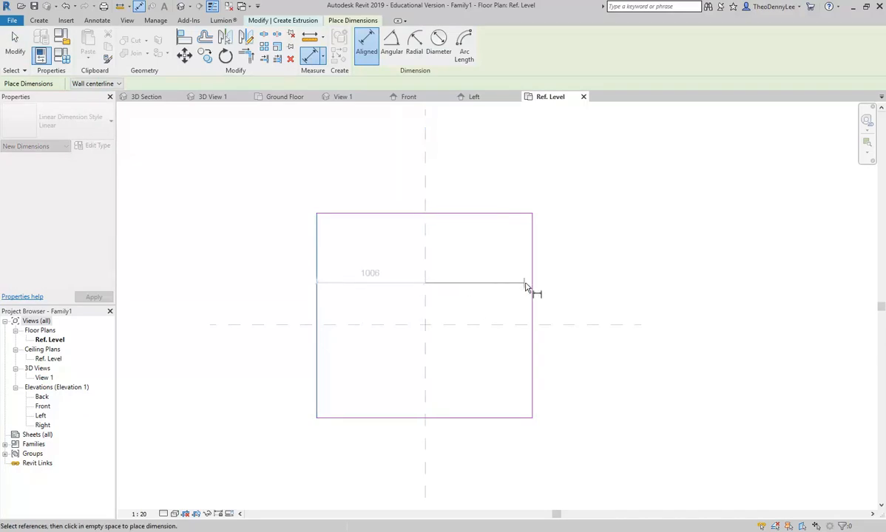
pyautogui.click(531, 287)
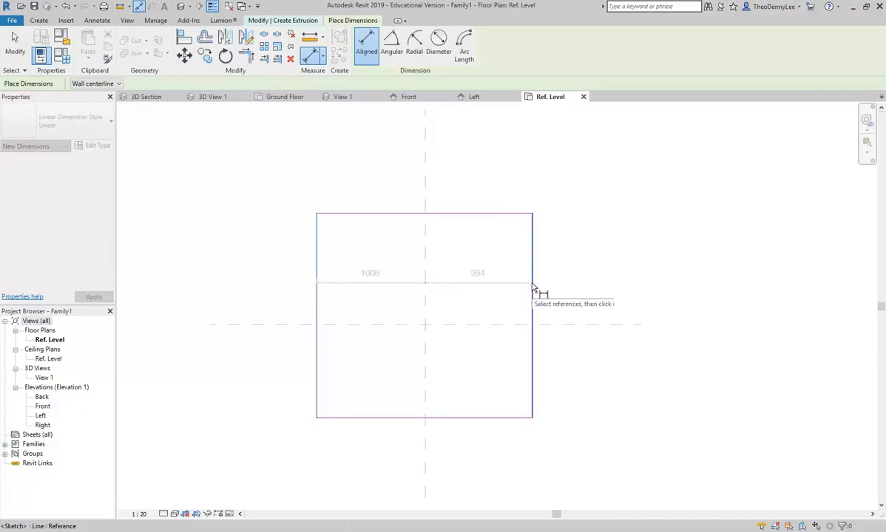
pyautogui.click(502, 153)
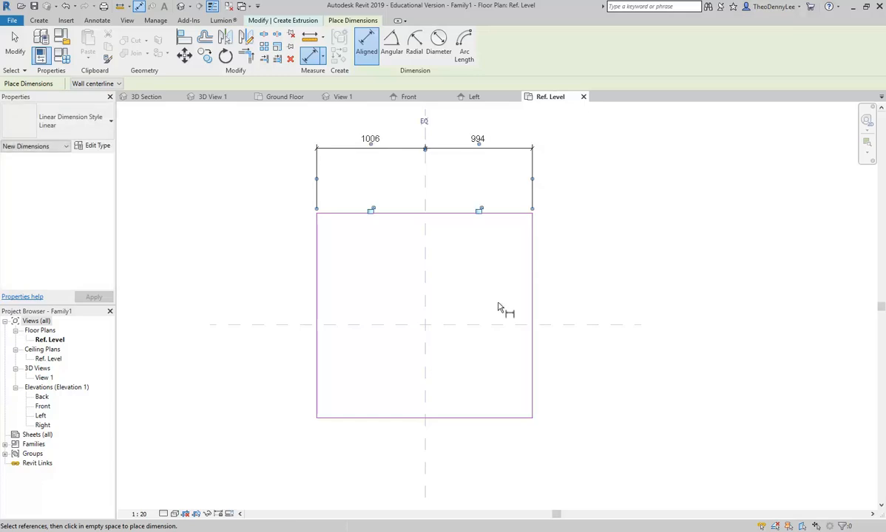
# - Dimension the rectangle's lower edge, horizontal reference plane and upper edge as one aligned chain beside the left edge
pyautogui.moveTo(281, 304); pyautogui.dragTo(324, 307, button='middle')
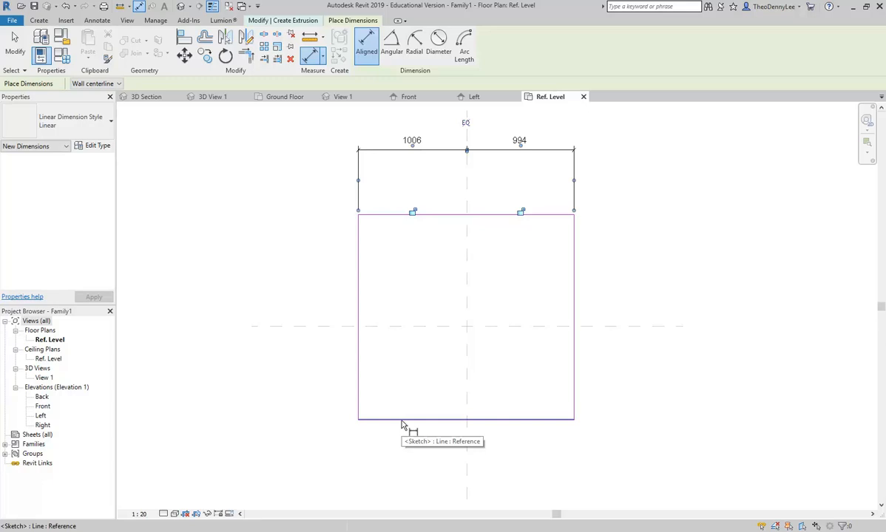
pyautogui.click(401, 424)
pyautogui.click(401, 328)
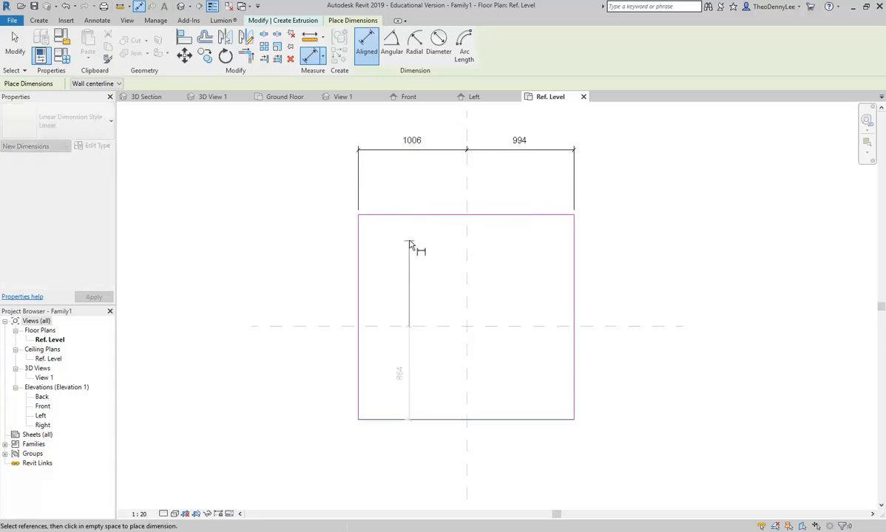
pyautogui.click(409, 216)
pyautogui.click(273, 235)
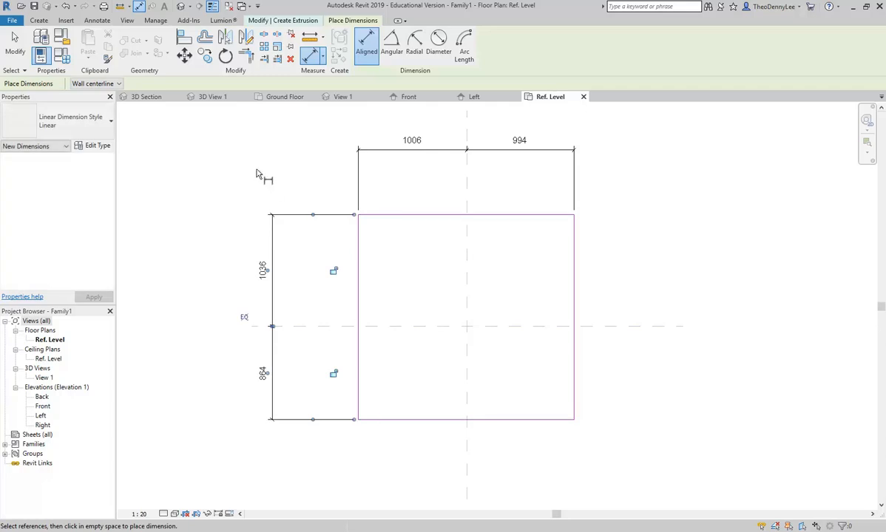
# - Add overall aligned dimensions for the rectangle's height and width outside the two dimension chains
pyautogui.click(413, 422)
pyautogui.click(409, 217)
pyautogui.click(198, 210)
pyautogui.moveTo(365, 262); pyautogui.dragTo(326, 311, button='middle')
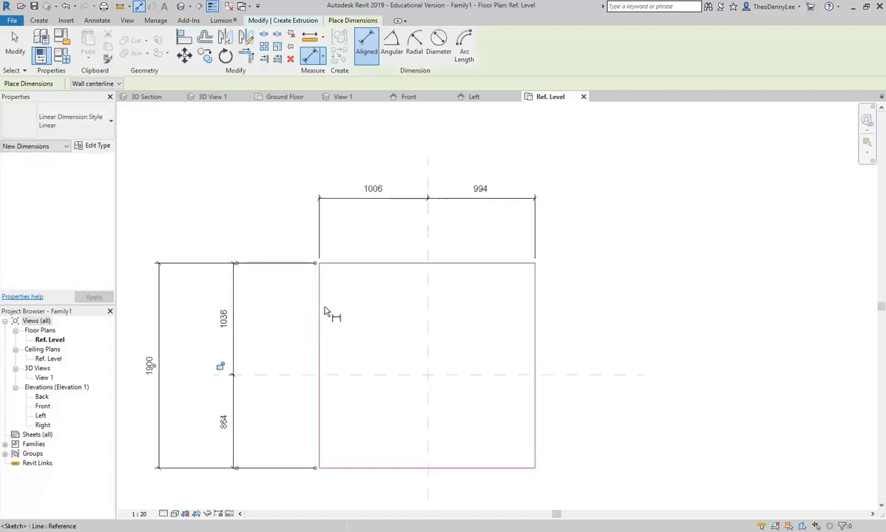
pyautogui.click(535, 335)
pyautogui.click(547, 164)
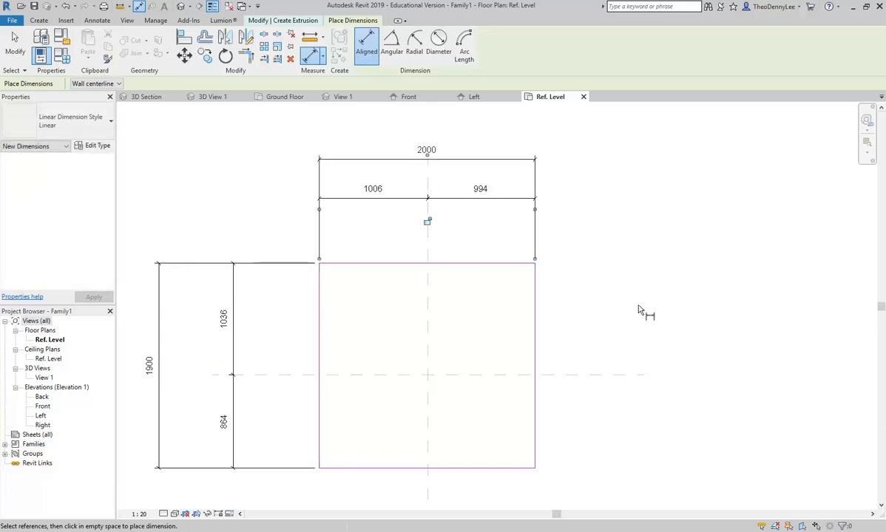
pyautogui.rightClick(261, 155)
pyautogui.click(270, 160)
# - Apply the equality constraint to the width dimension chain so both halves match about the vertical reference plane
pyautogui.scroll(-2, 275, 181)
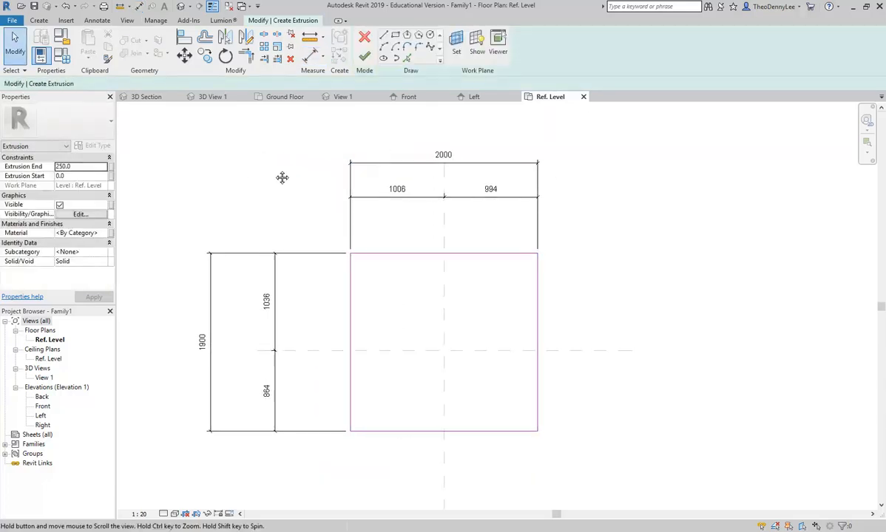
pyautogui.moveTo(279, 203); pyautogui.dragTo(271, 218, button='middle')
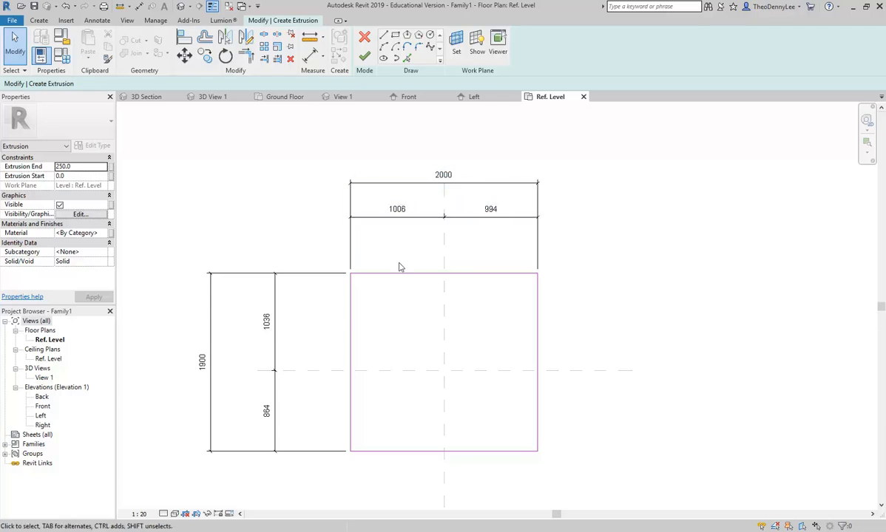
pyautogui.click(391, 220)
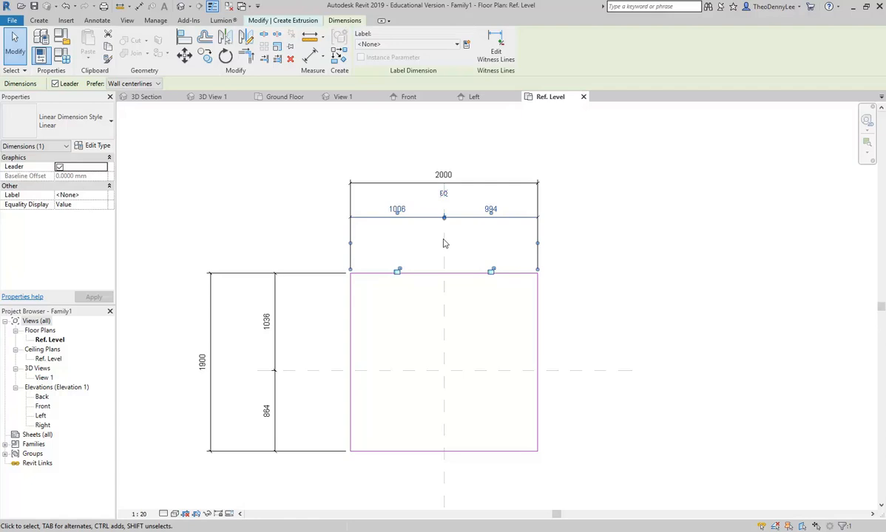
pyautogui.click(444, 194)
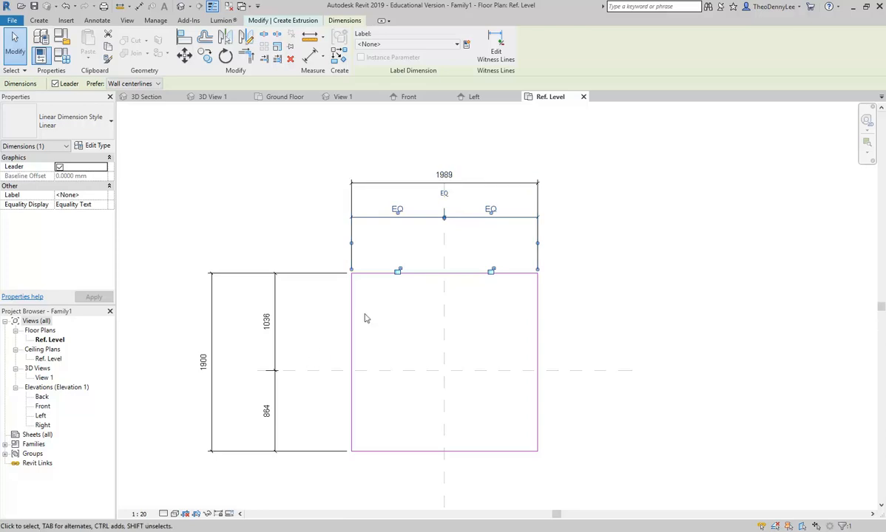
# - Apply the equality constraint to the height dimension chain about the horizontal reference plane
pyautogui.click(273, 338)
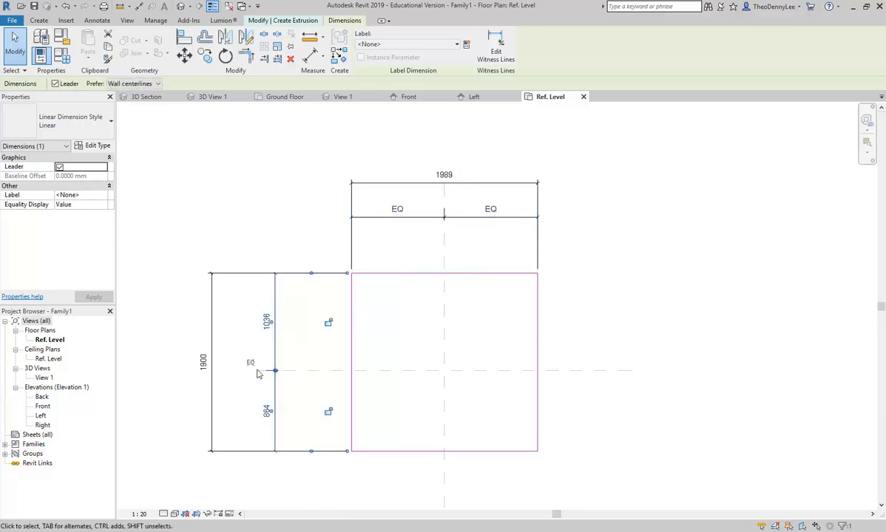
pyautogui.click(251, 364)
pyautogui.click(259, 206)
pyautogui.scroll(-1, 262, 207)
pyautogui.moveTo(267, 208); pyautogui.dragTo(292, 203, button='middle')
pyautogui.scroll(1, 297, 196)
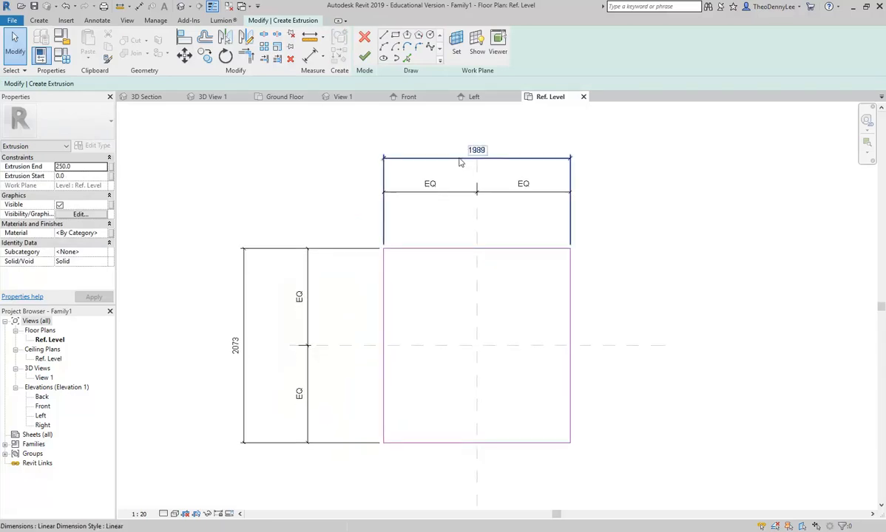
# - Undo the equality constraint on the height dimension chain
pyautogui.click(571, 302)
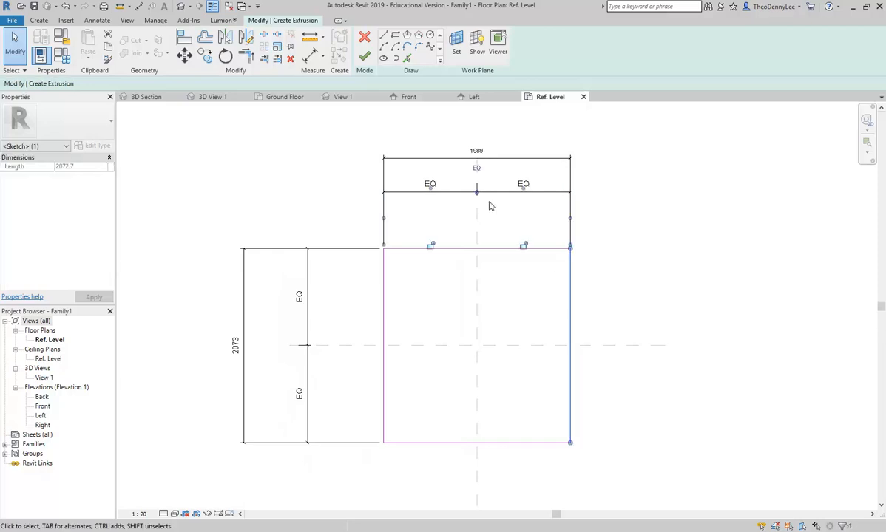
pyautogui.click(477, 152)
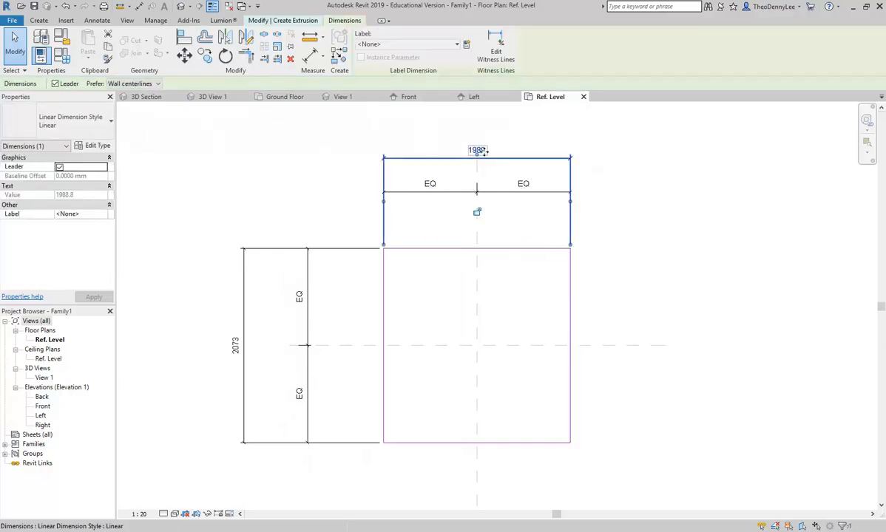
pyautogui.click(427, 134)
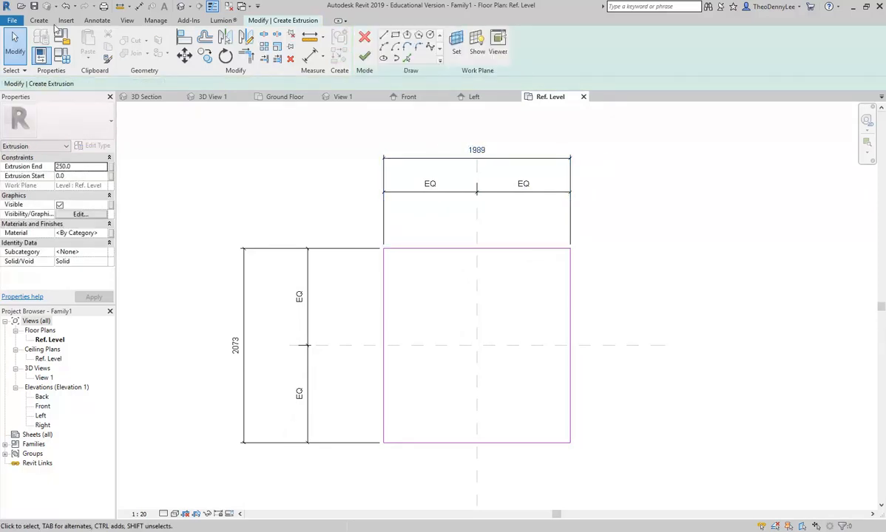
pyautogui.click(64, 8)
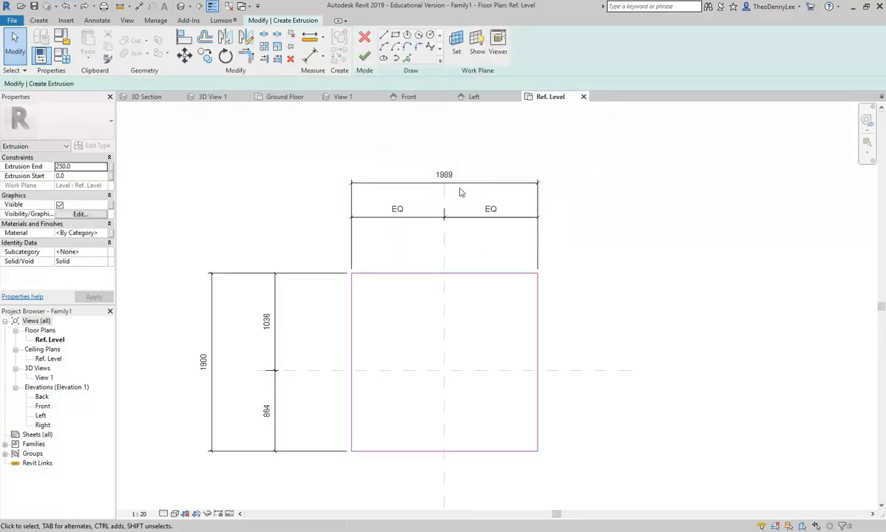
# - Move the rectangle's right edge inward to an overall width of about 1753 mm and remove the width chain's equality constraint
pyautogui.click(537, 326)
pyautogui.moveTo(537, 326)
pyautogui.mouseDown()
pyautogui.moveTo(555, 327)
pyautogui.moveTo(526, 327)
pyautogui.mouseUp()
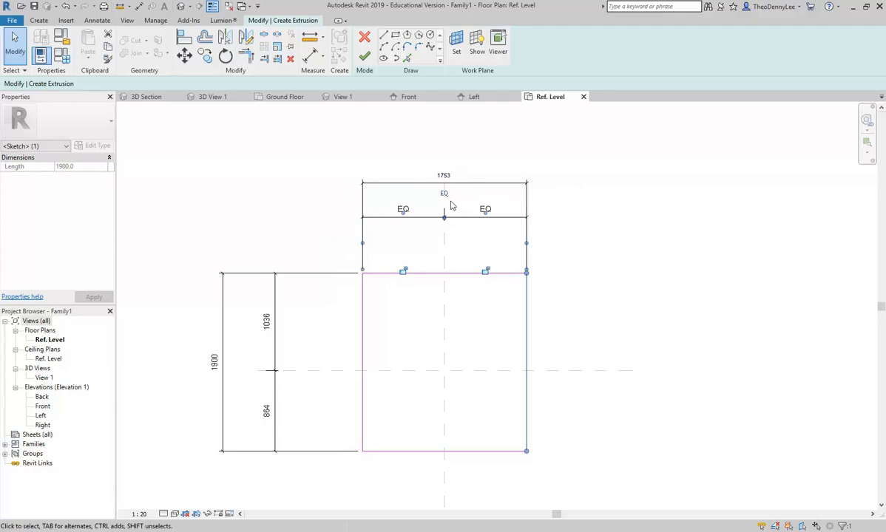
pyautogui.click(444, 196)
pyautogui.click(584, 340)
pyautogui.click(525, 321)
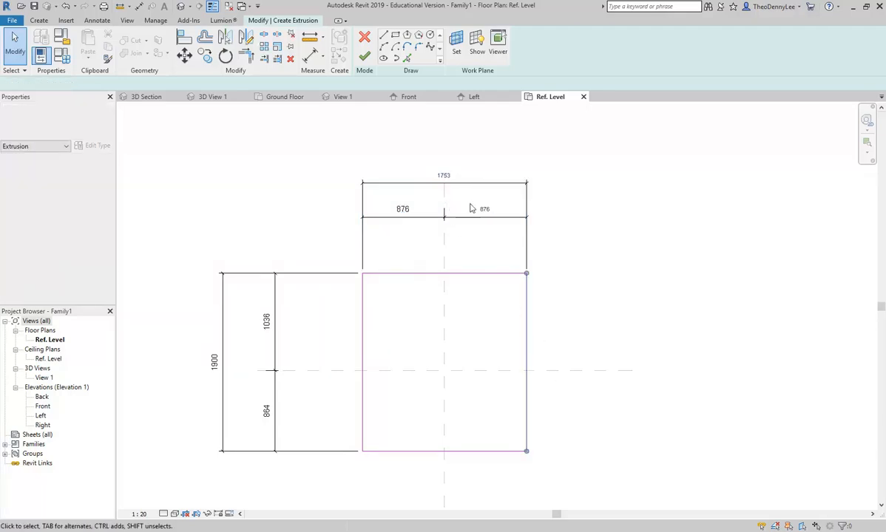
# - Try setting the rectangle's overall width to 2000 mm without the equality constraint, and undo the change
pyautogui.click(444, 176)
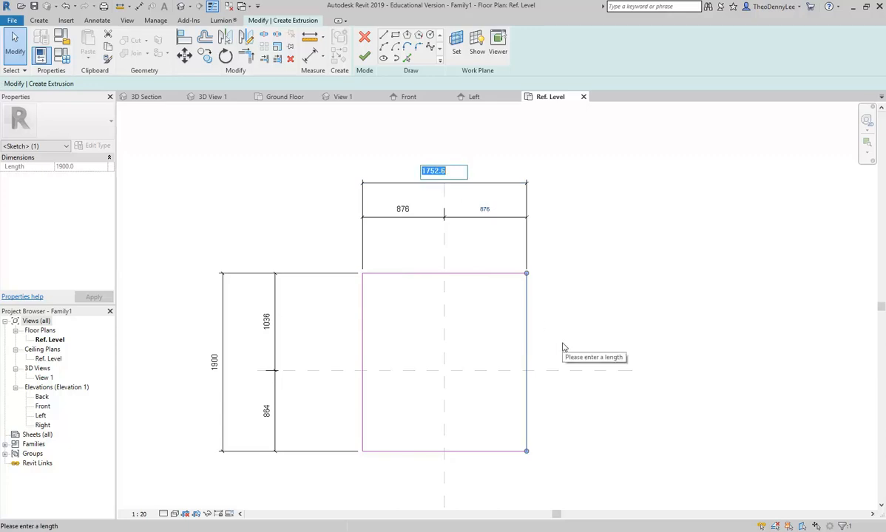
pyautogui.write('2000')
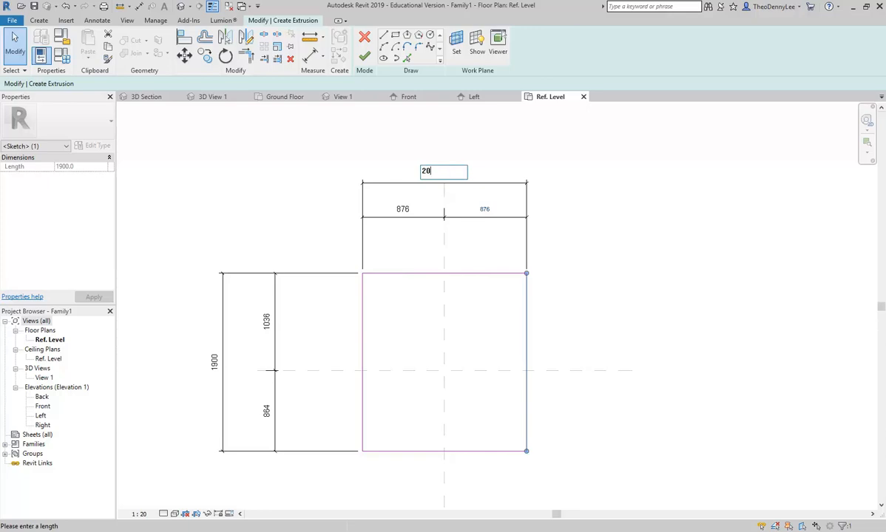
pyautogui.press('Return')
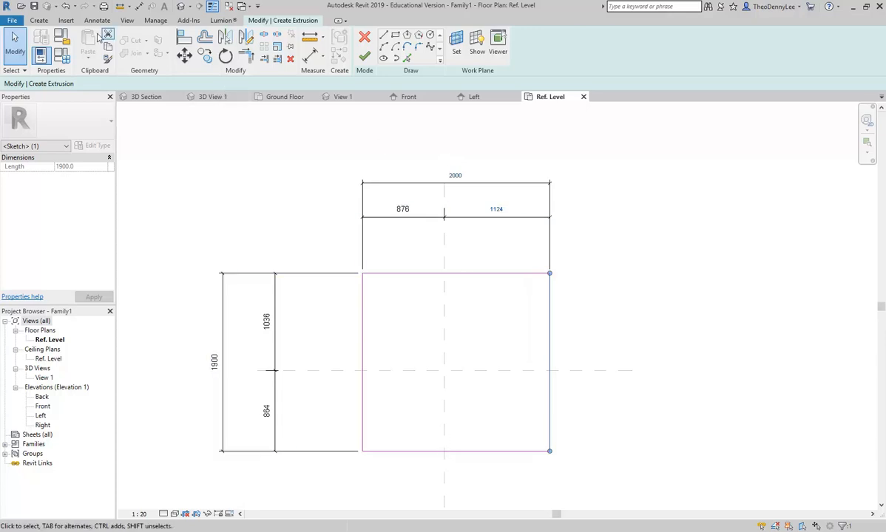
pyautogui.click(65, 6)
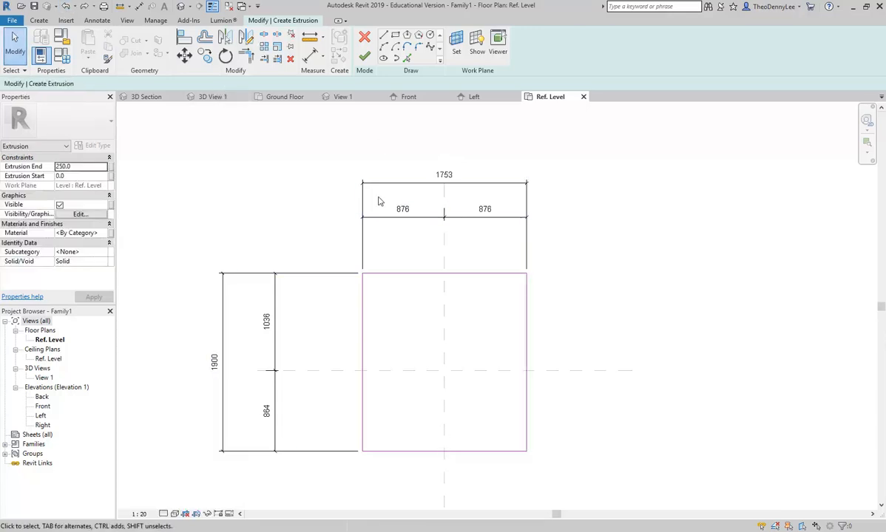
# - Apply equality constraints to the height and width dimension chains so the rectangle is centred on both reference planes
pyautogui.moveTo(297, 194); pyautogui.dragTo(326, 179, button='middle')
pyautogui.moveTo(187, 223); pyautogui.dragTo(184, 237, button='middle')
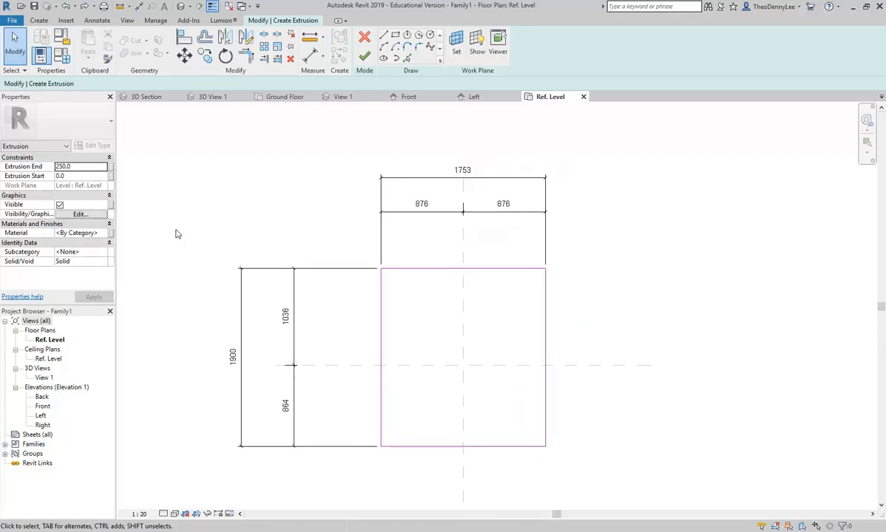
pyautogui.click(294, 347)
pyautogui.click(310, 378)
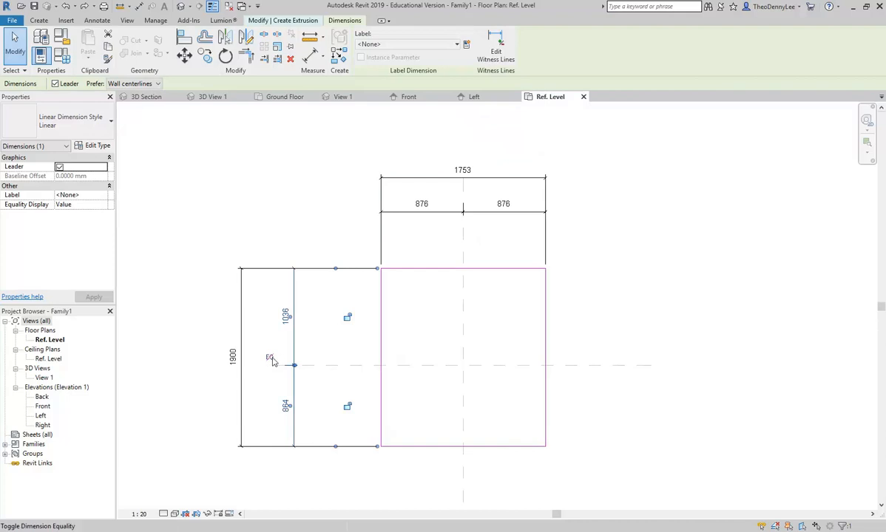
pyautogui.click(269, 357)
pyautogui.click(457, 205)
pyautogui.click(462, 189)
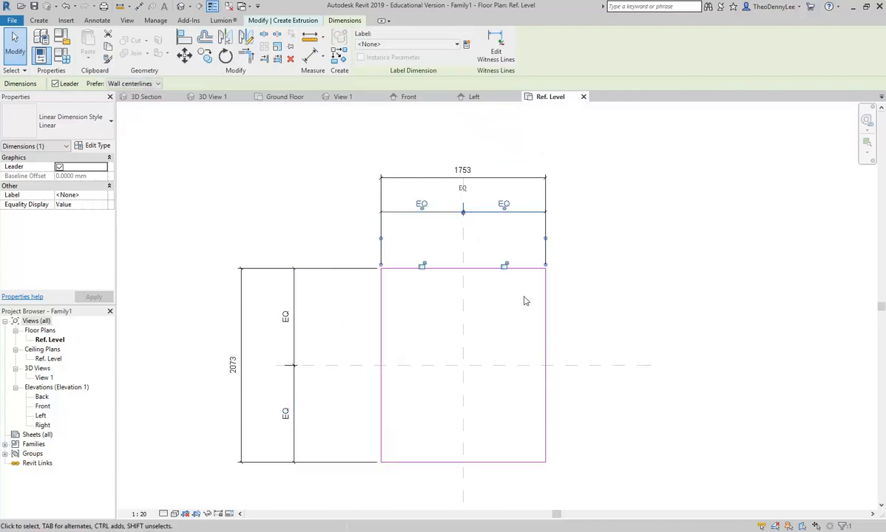
pyautogui.click(634, 298)
# - Label the rectangle's overall horizontal dimension with a new type family parameter named Width
pyautogui.moveTo(415, 186); pyautogui.dragTo(426, 187, button='middle')
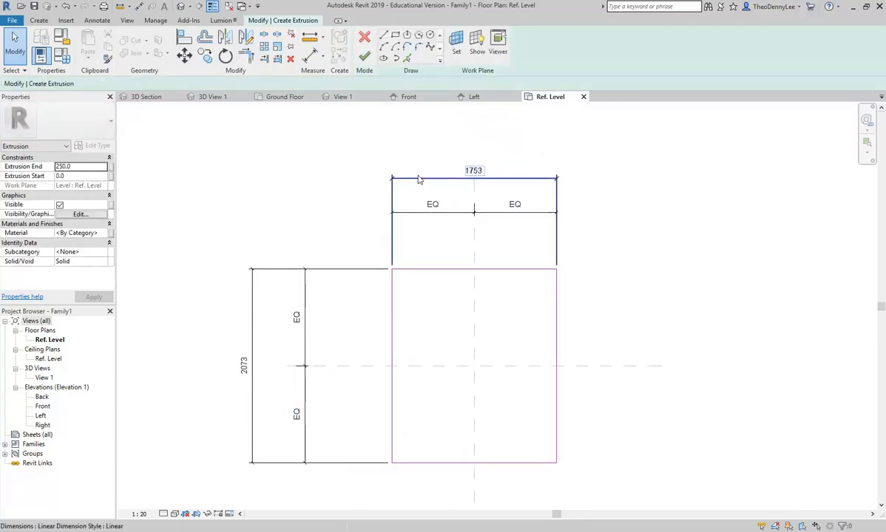
pyautogui.click(396, 177)
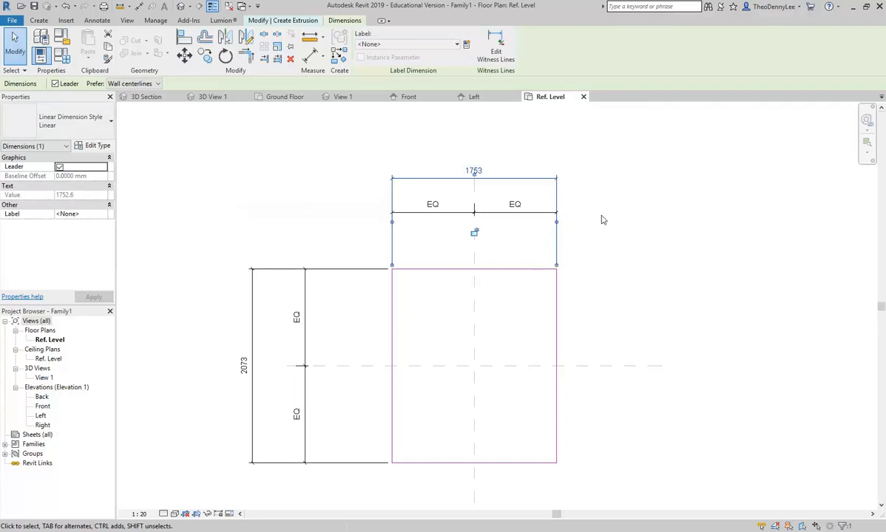
pyautogui.click(467, 45)
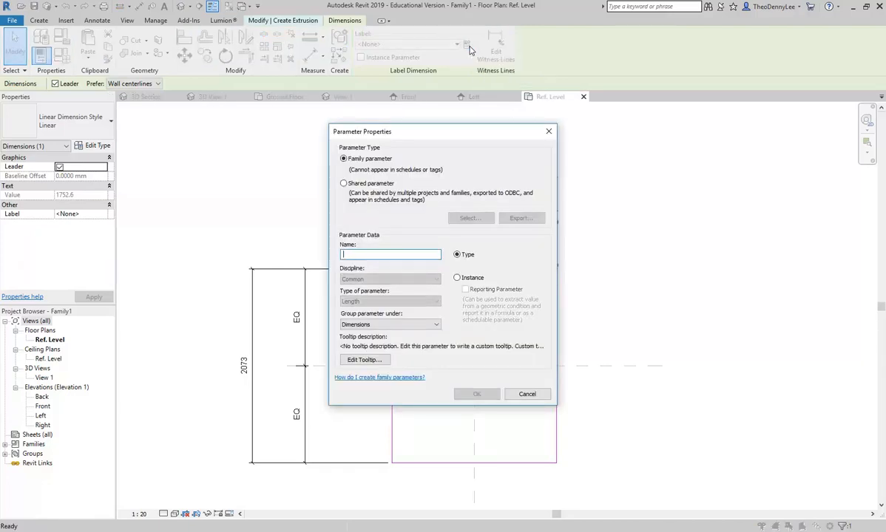
pyautogui.write('Width')
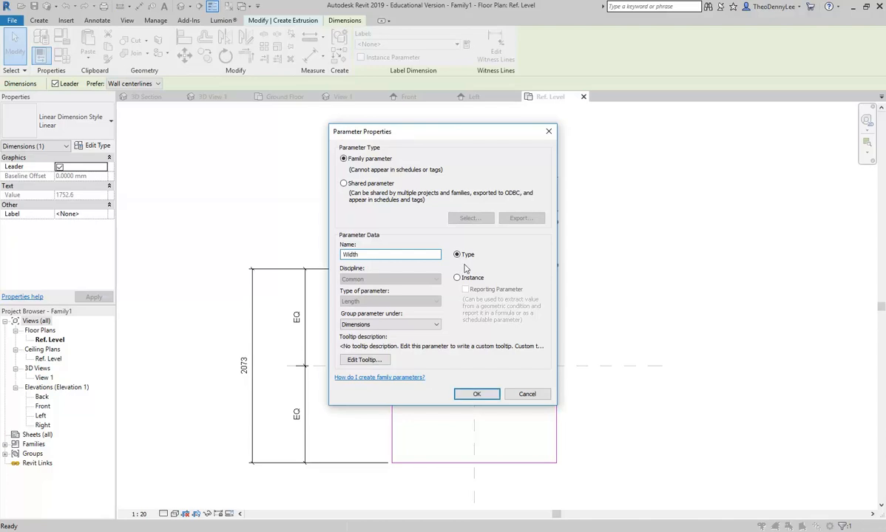
pyautogui.click(476, 394)
# - Label the rectangle's overall vertical dimension with a new type family parameter named Depth
pyautogui.click(250, 312)
pyautogui.click(467, 45)
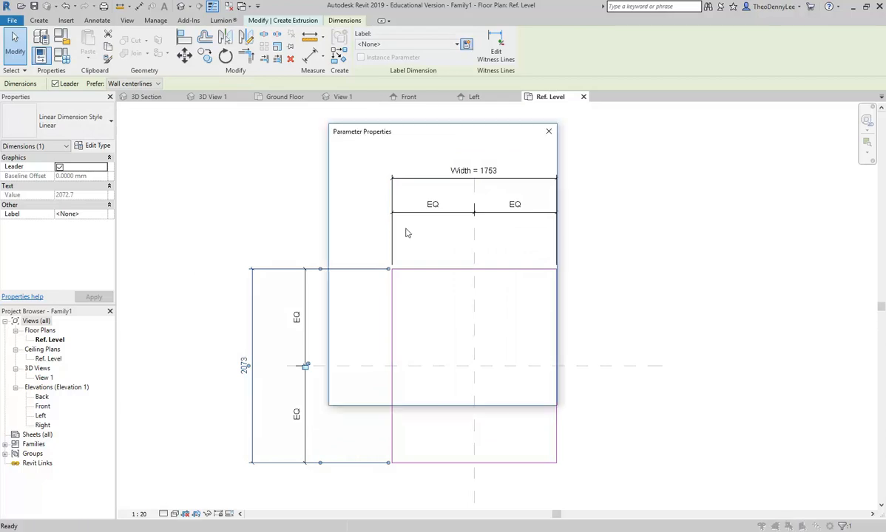
pyautogui.write('De')
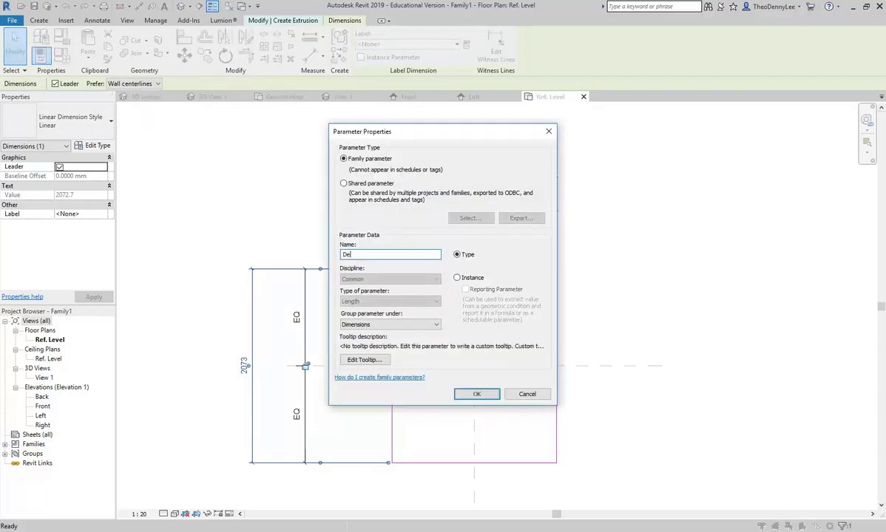
pyautogui.write('pth')
pyautogui.click(476, 394)
pyautogui.click(281, 204)
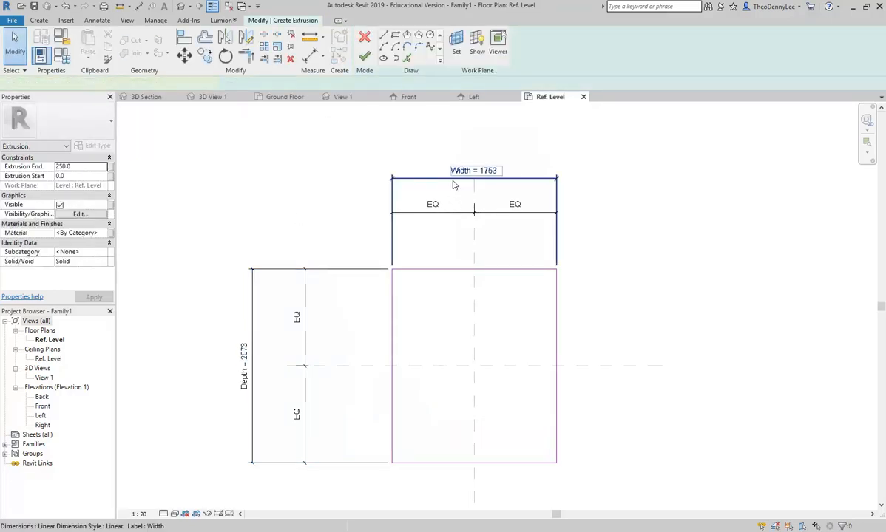
# - Set the Width parameter dimension of the rectangle to 1500 mm
pyautogui.click(428, 176)
pyautogui.click(466, 170)
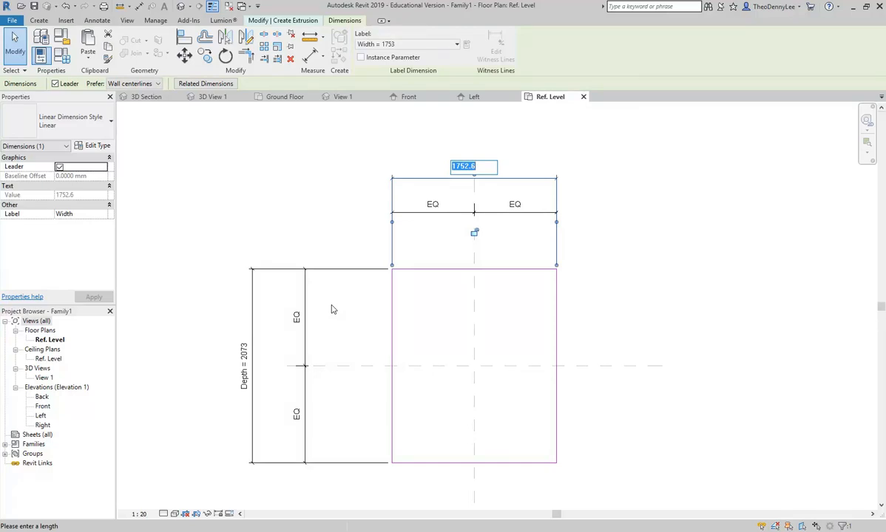
pyautogui.write('1500')
pyautogui.press('Return')
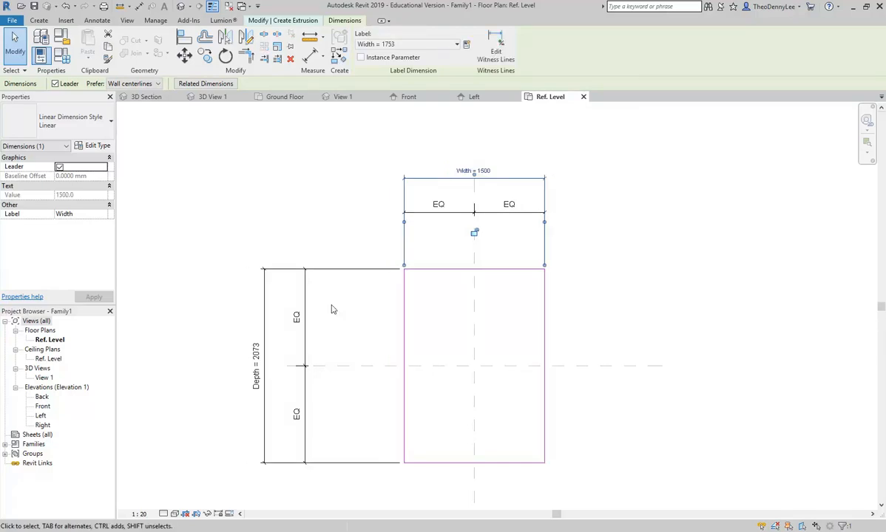
pyautogui.click(298, 227)
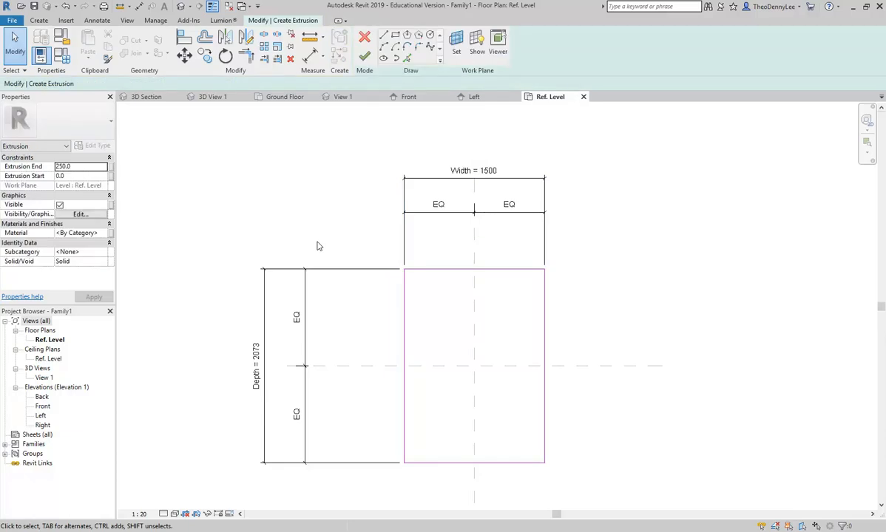
# - Set the Depth parameter dimension of the rectangle to 1500 mm
pyautogui.click(437, 269)
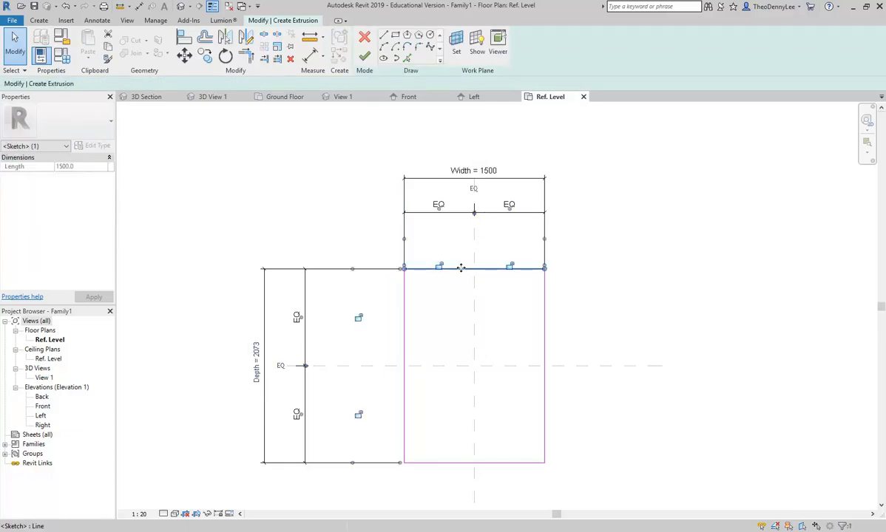
pyautogui.click(244, 246)
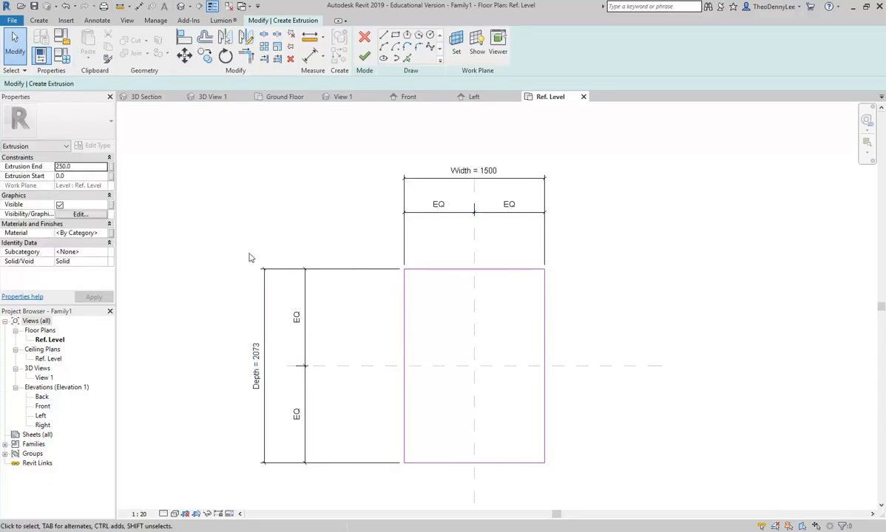
pyautogui.click(212, 334)
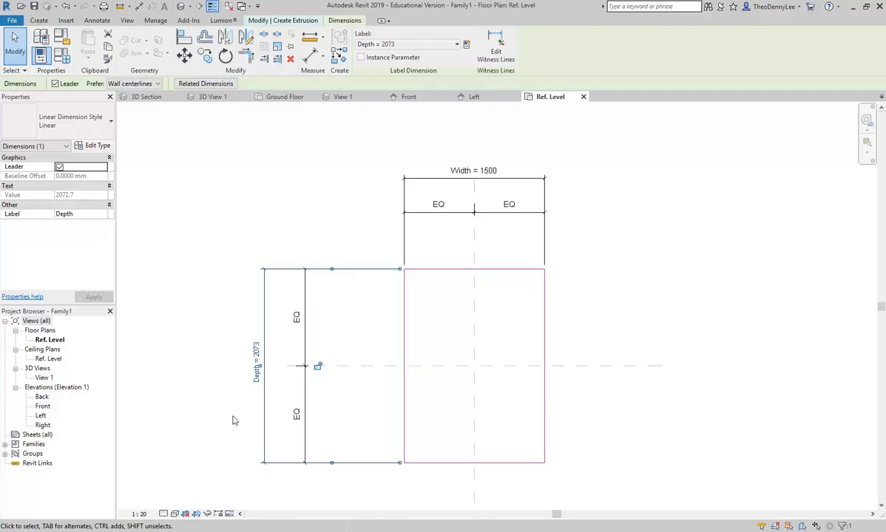
pyautogui.click(256, 361)
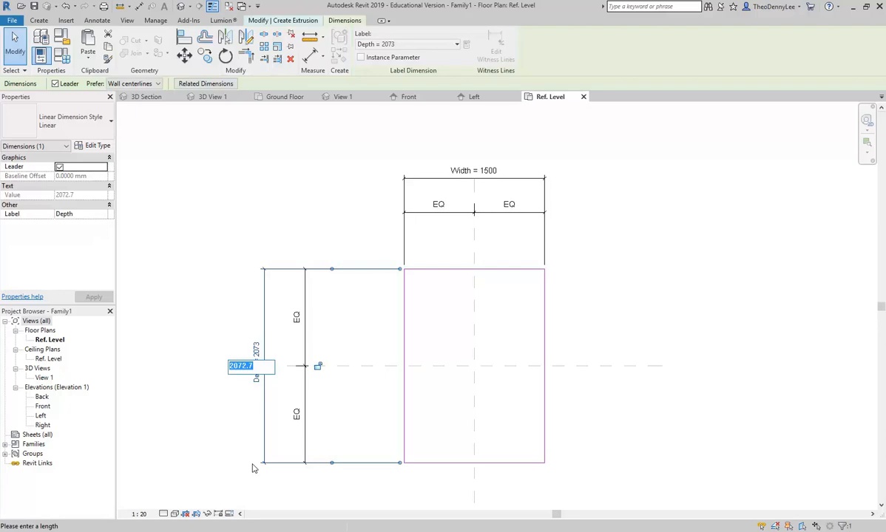
pyautogui.write('1500')
pyautogui.press('Return')
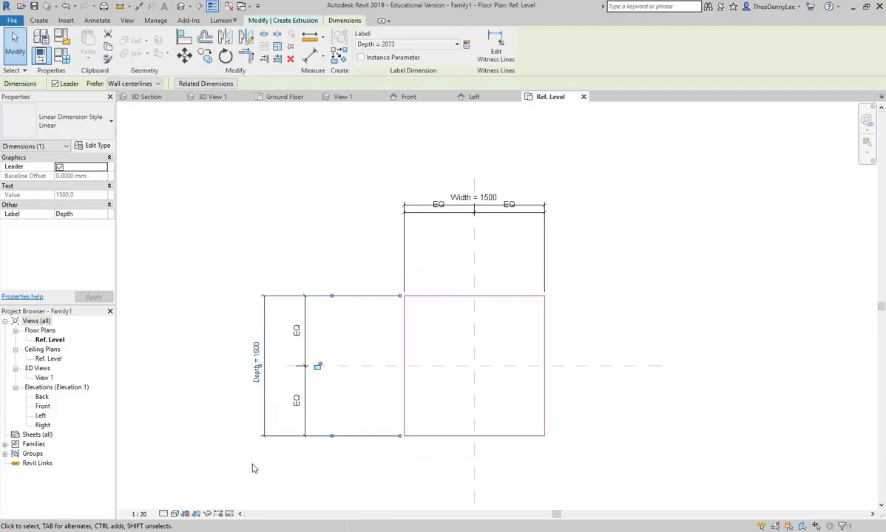
# - Move the horizontal EQ dimension chain closer to the rectangle so it clears the Width dimension
pyautogui.click(453, 213)
pyautogui.moveTo(458, 211); pyautogui.dragTo(446, 253)
pyautogui.click(359, 229)
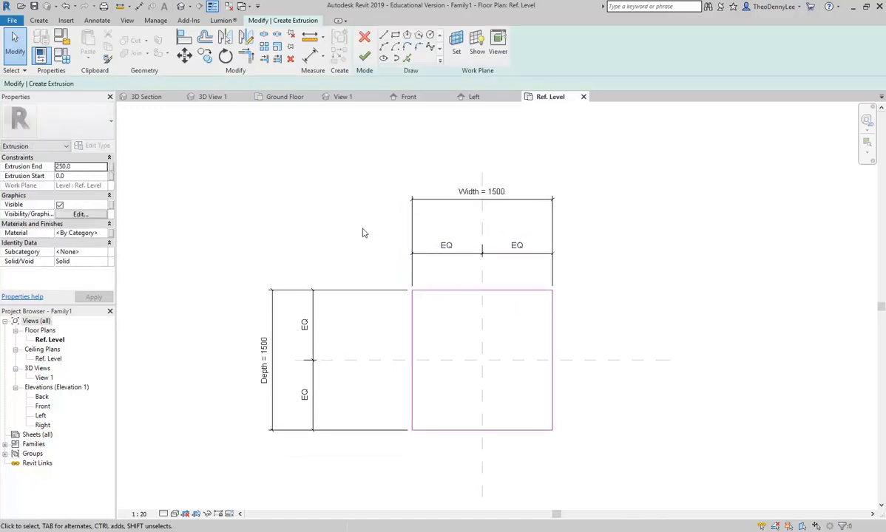
pyautogui.scroll(-1, 373, 233)
pyautogui.scroll(2, 367, 228)
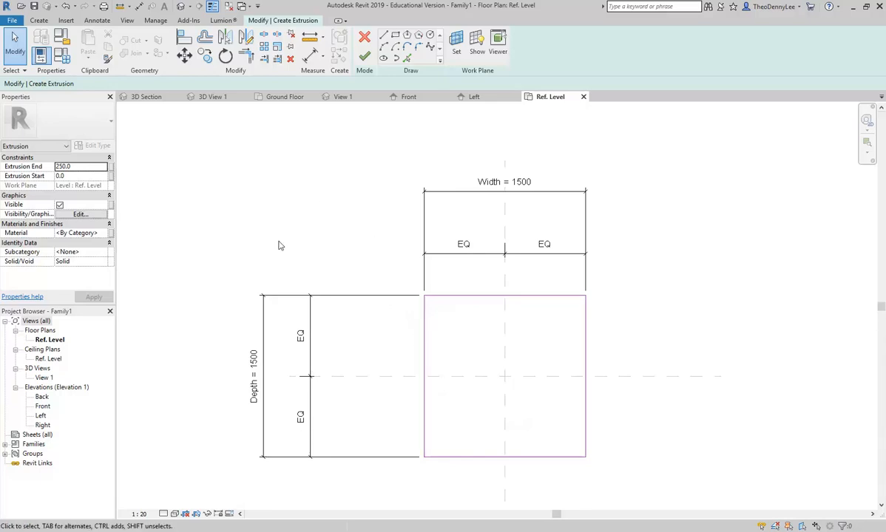
# - Finish the extrusion sketch and open the default 3D view
pyautogui.click(485, 302)
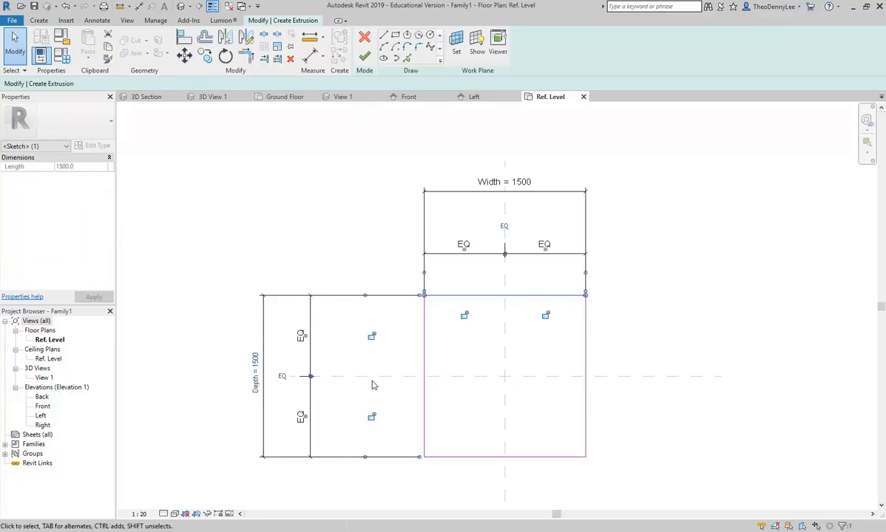
pyautogui.click(379, 257)
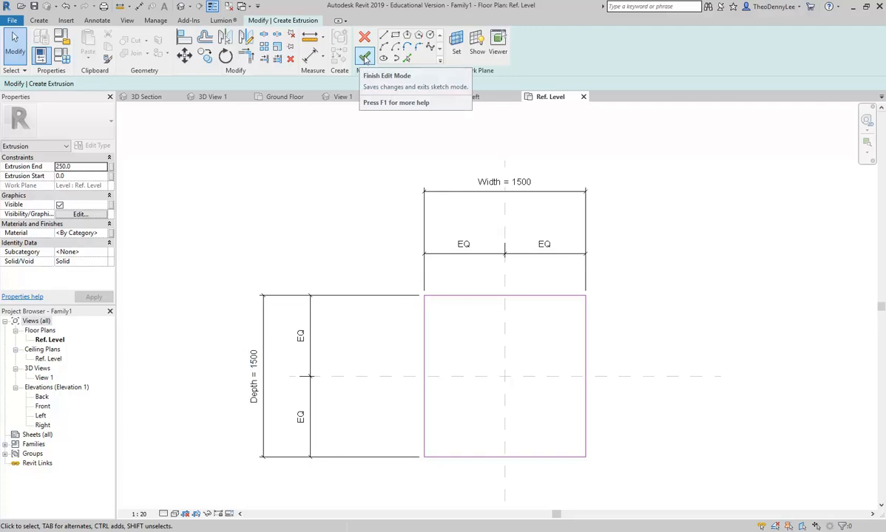
pyautogui.click(365, 58)
pyautogui.click(319, 169)
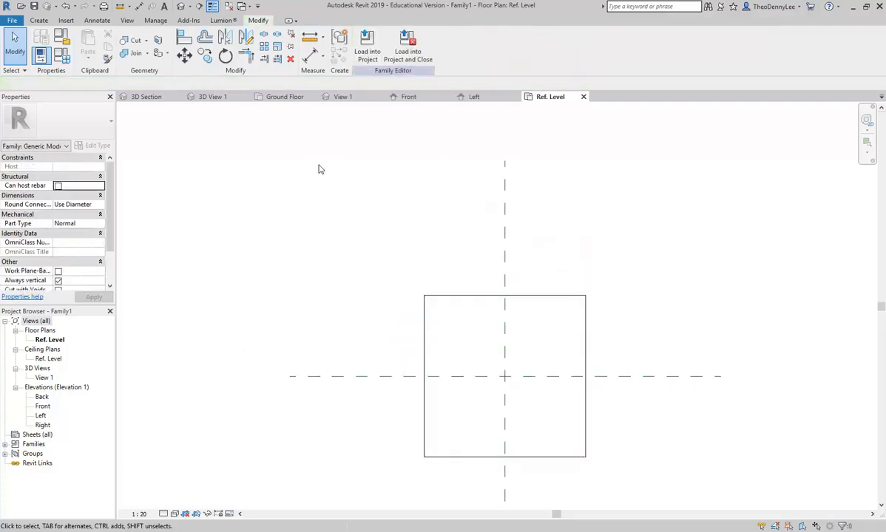
pyautogui.click(181, 6)
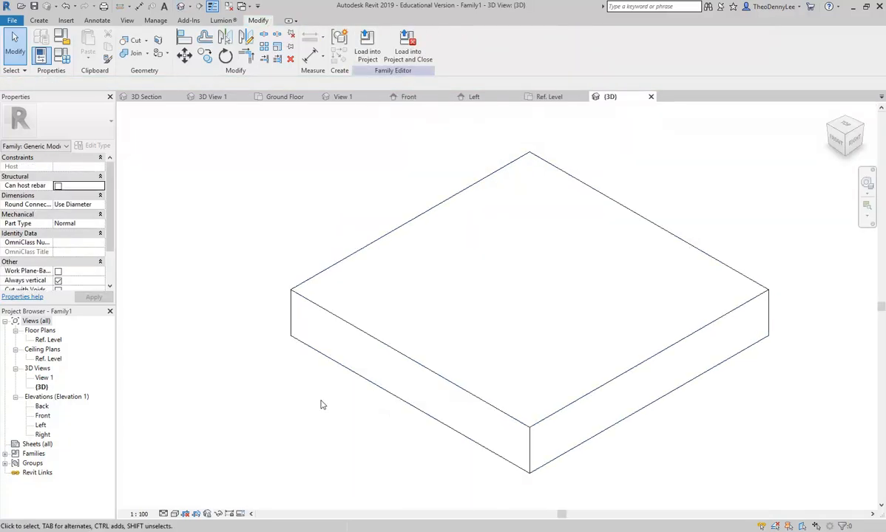
# - Set the Extrusion End of the rectangular extrusion to 1200 mm
pyautogui.click(406, 360)
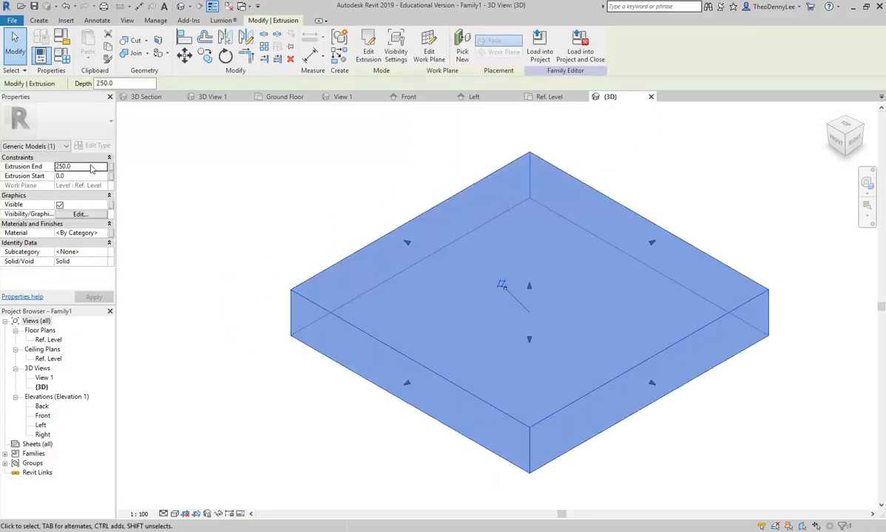
pyautogui.click(82, 169)
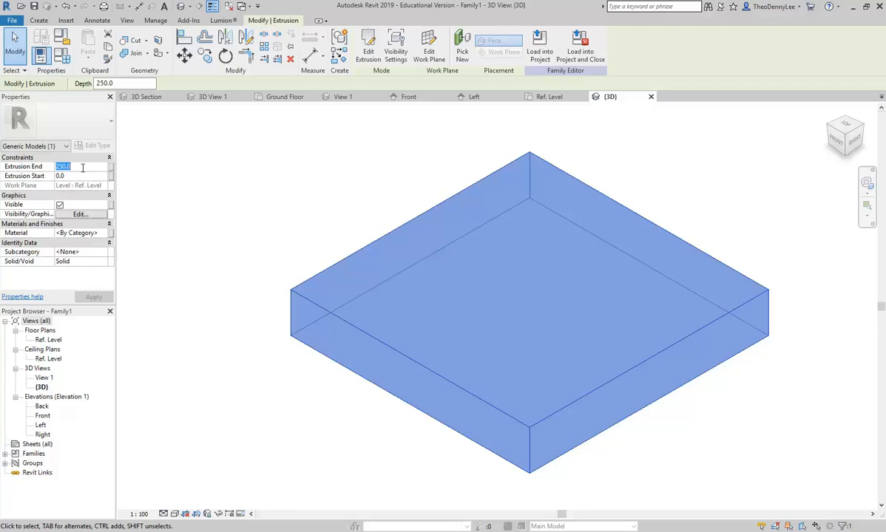
pyautogui.write('1200')
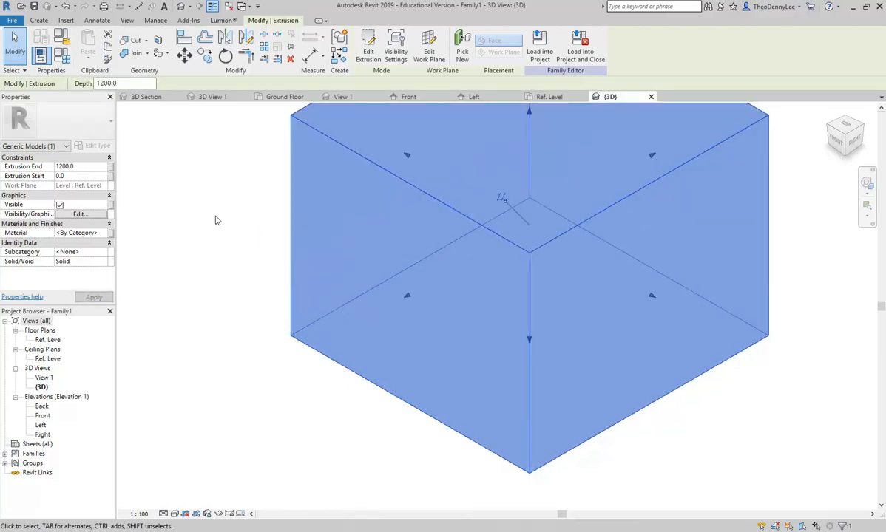
pyautogui.click(213, 270)
pyautogui.scroll(-1, 213, 270)
pyautogui.moveTo(218, 274); pyautogui.dragTo(242, 309, button='middle')
pyautogui.scroll(-1, 238, 306)
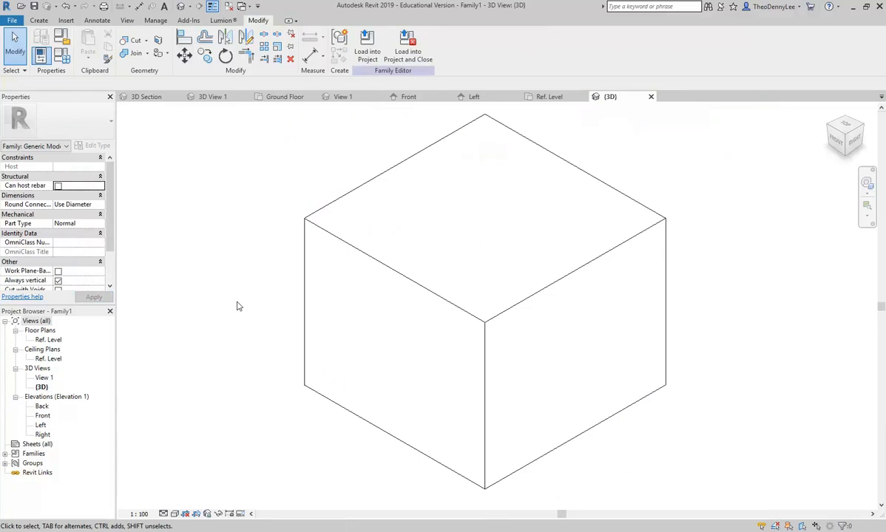
# - In the Front elevation, start a void extrusion and sketch two sloping lines from the box's lower corners to its top-edge midpoint
pyautogui.doubleClick(42, 415)
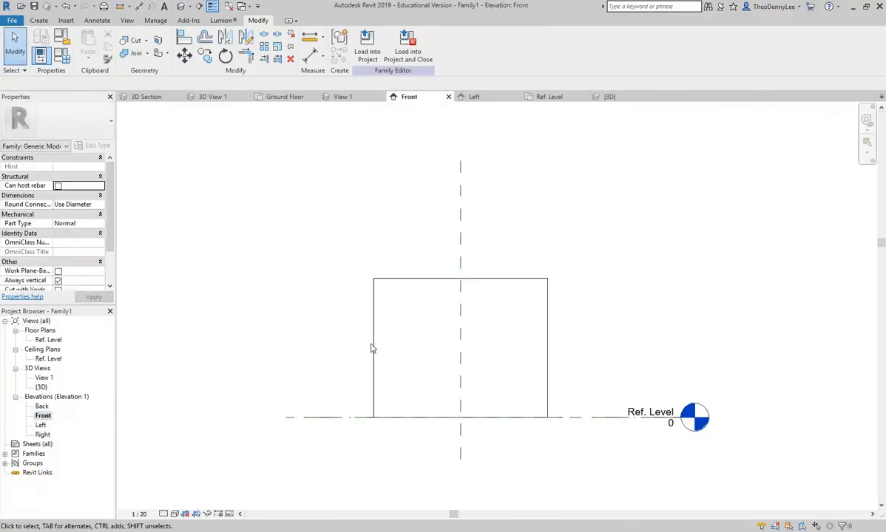
pyautogui.scroll(2, 470, 360)
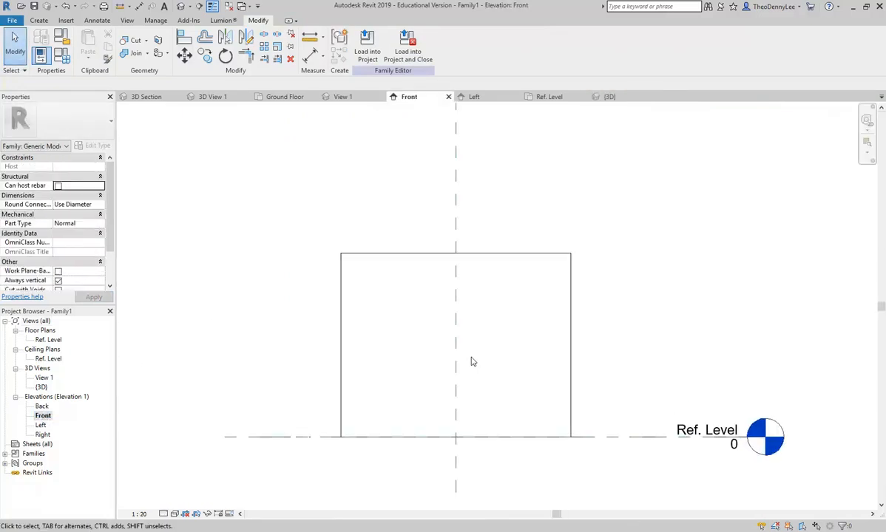
pyautogui.click(38, 20)
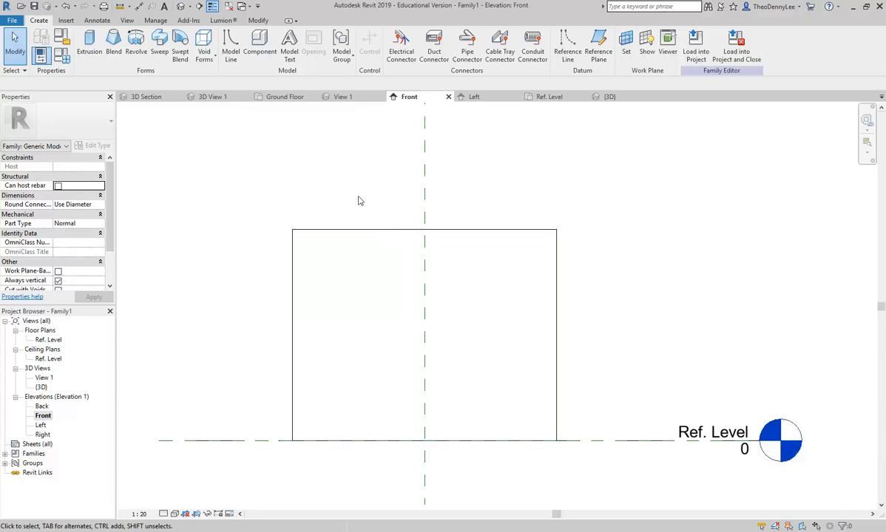
pyautogui.click(201, 50)
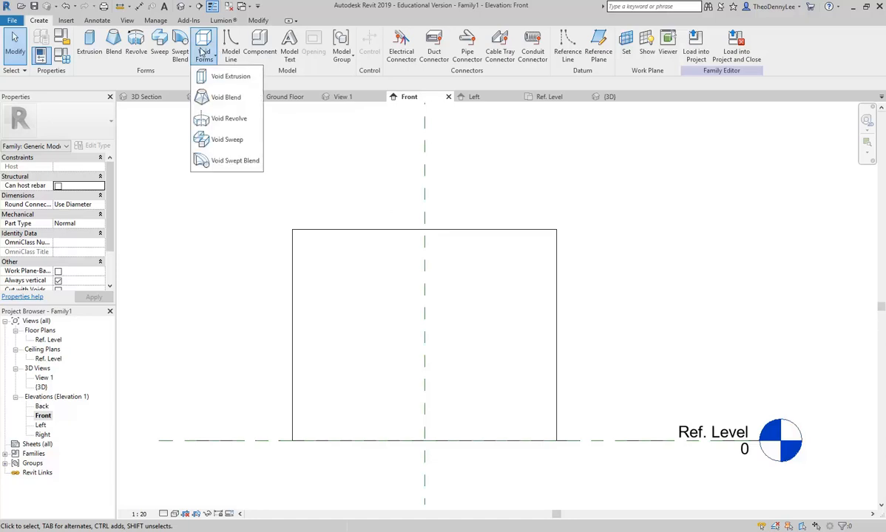
pyautogui.click(222, 76)
pyautogui.click(293, 440)
pyautogui.click(424, 229)
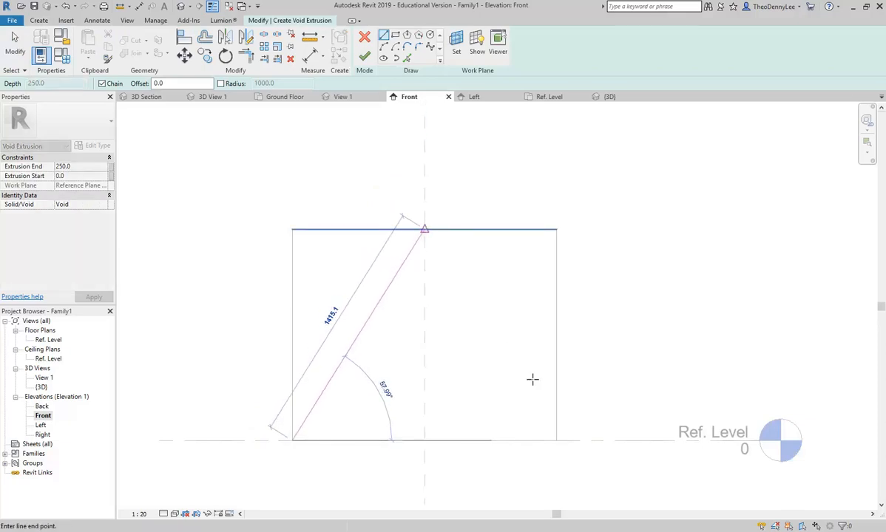
pyautogui.click(557, 440)
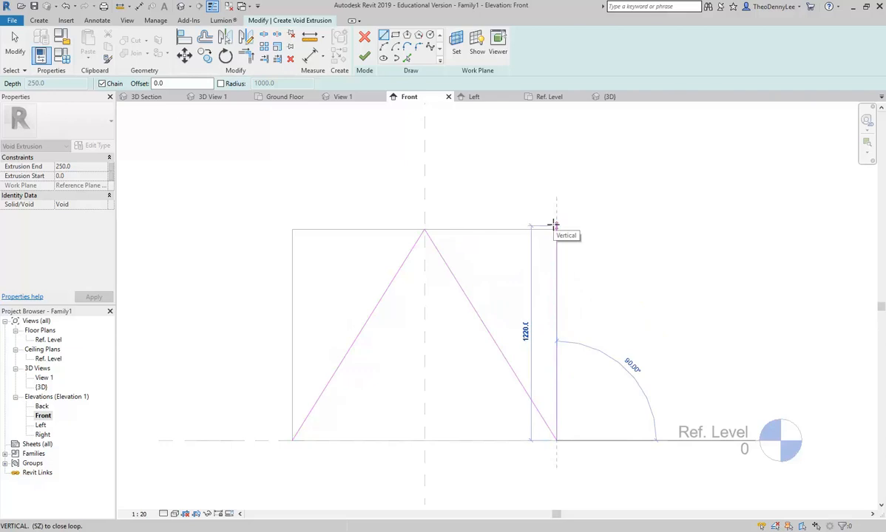
# - Close the void profile with about 1520 mm high vertical lines and a 1500 mm wide horizontal line above the box
pyautogui.click(557, 173)
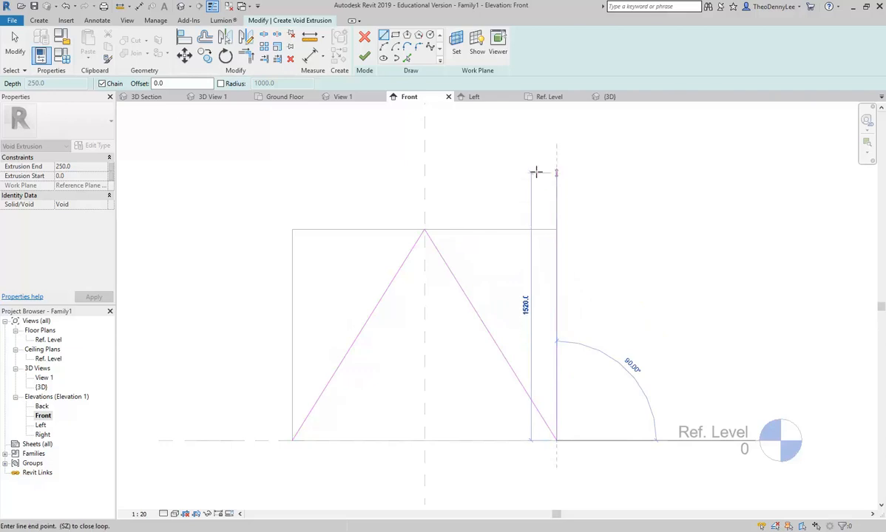
pyautogui.click(292, 173)
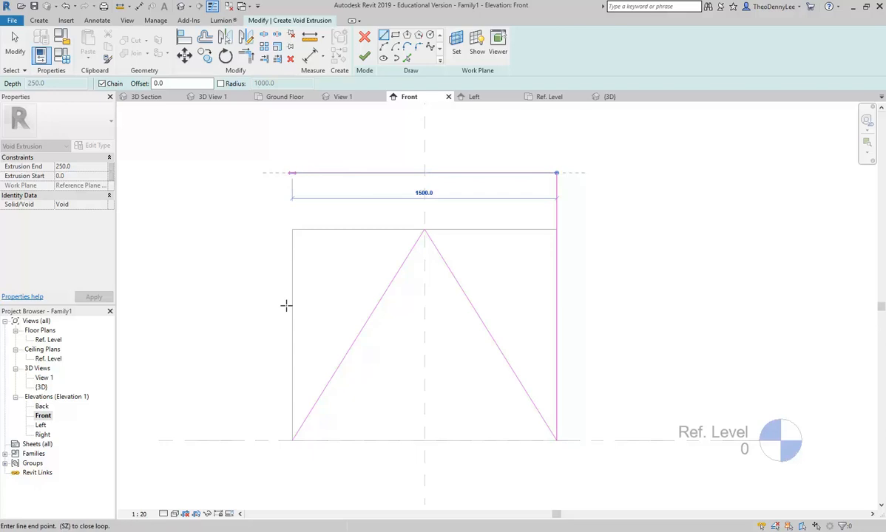
pyautogui.click(292, 440)
pyautogui.rightClick(198, 158)
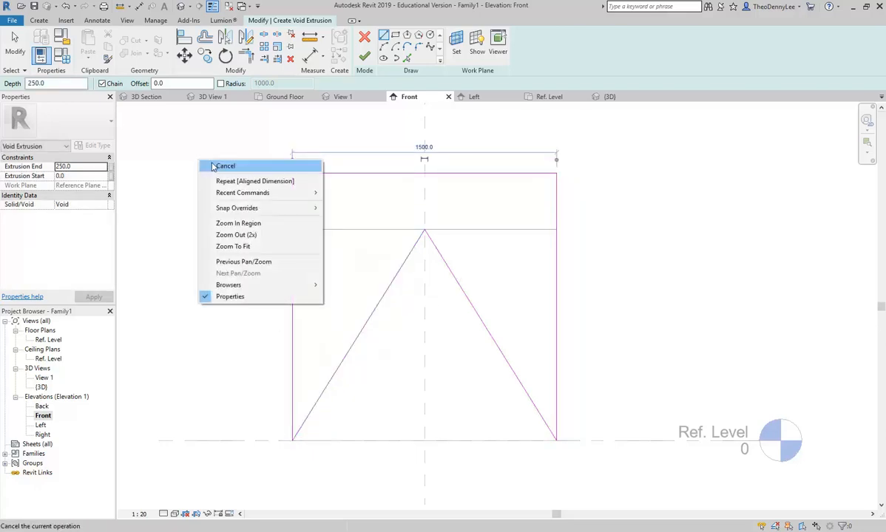
pyautogui.click(214, 162)
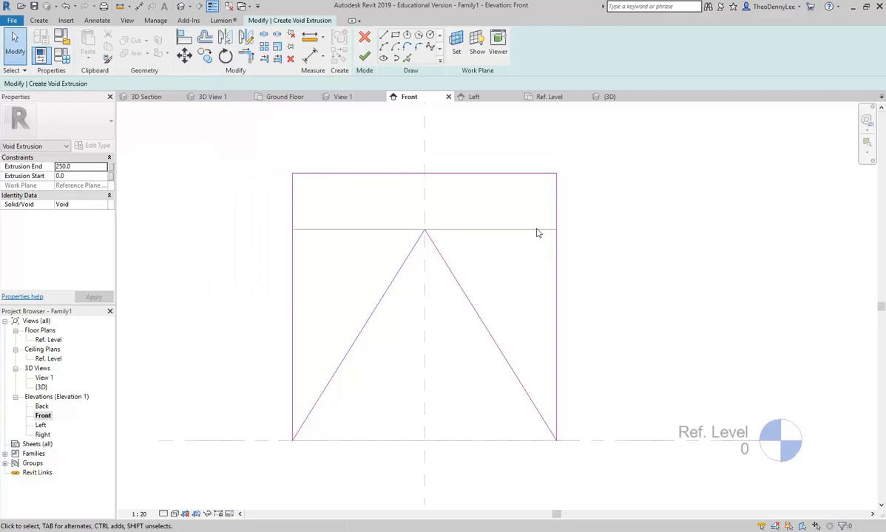
pyautogui.click(373, 174)
pyautogui.moveTo(364, 174); pyautogui.dragTo(364, 231)
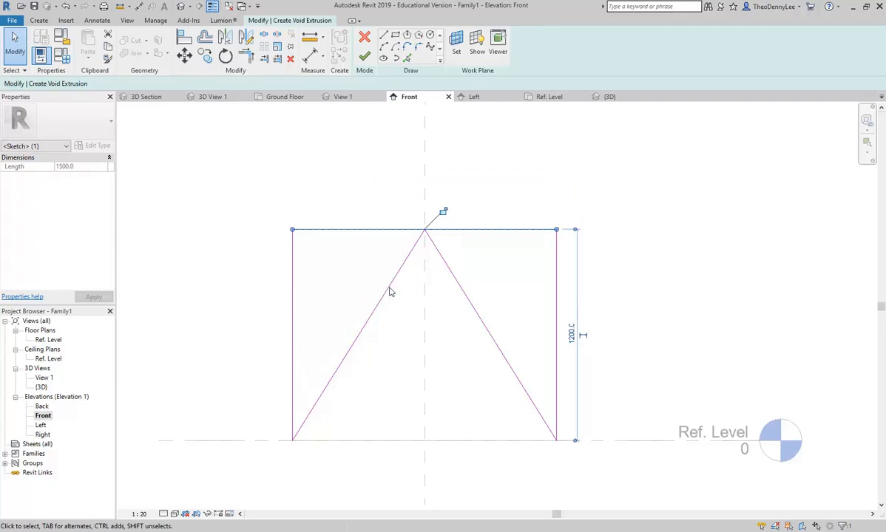
pyautogui.click(65, 6)
pyautogui.press('Escape')
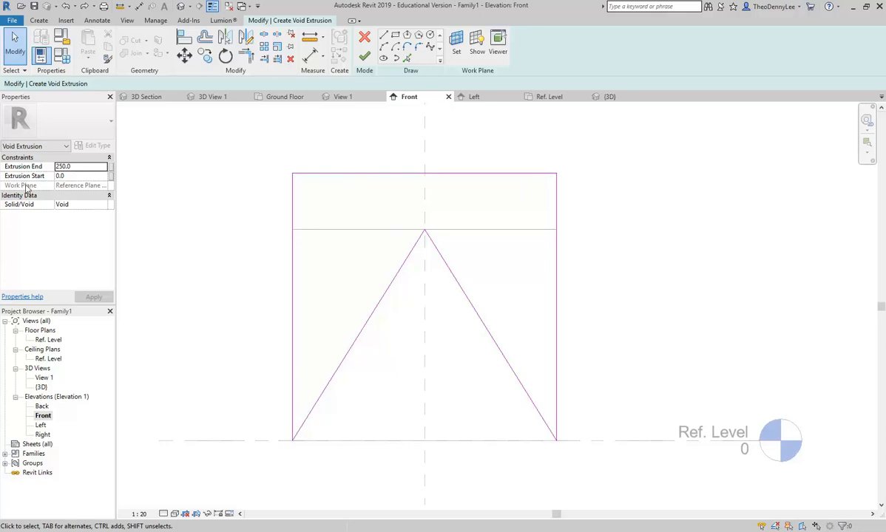
# - Set the void's Extrusion Start to -2000 and Extrusion End to 2000, and finish the void extrusion
pyautogui.click(78, 175)
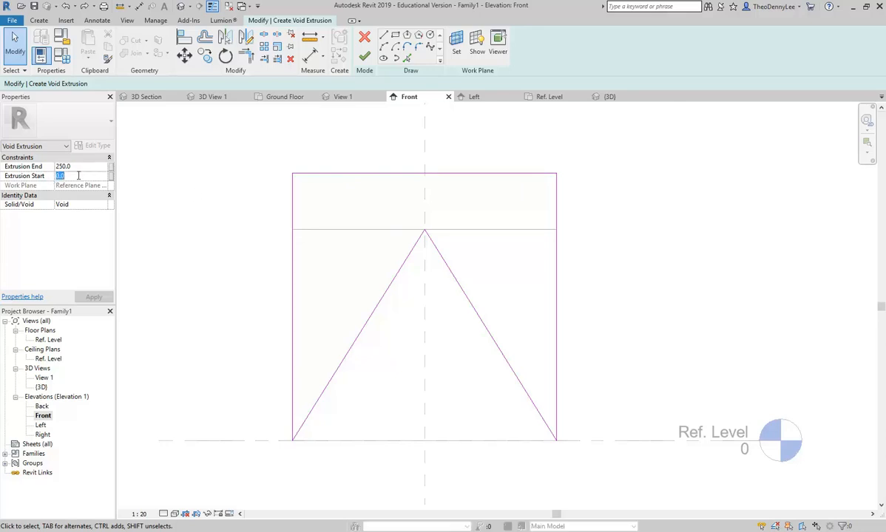
pyautogui.write('-2000')
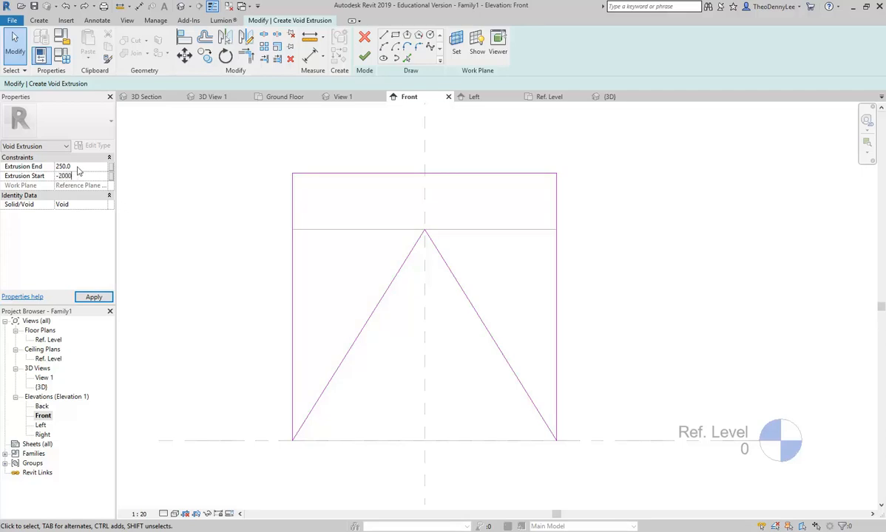
pyautogui.click(82, 166)
pyautogui.write('2')
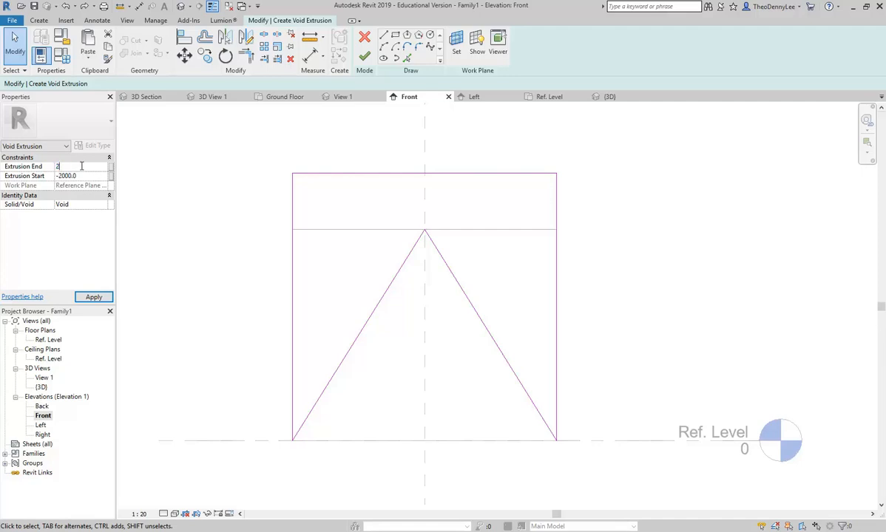
pyautogui.press('Return')
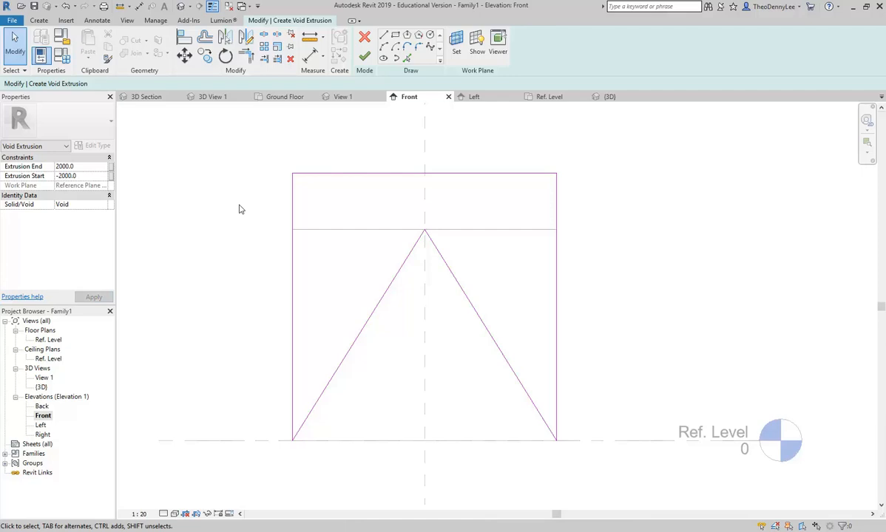
pyautogui.click(364, 56)
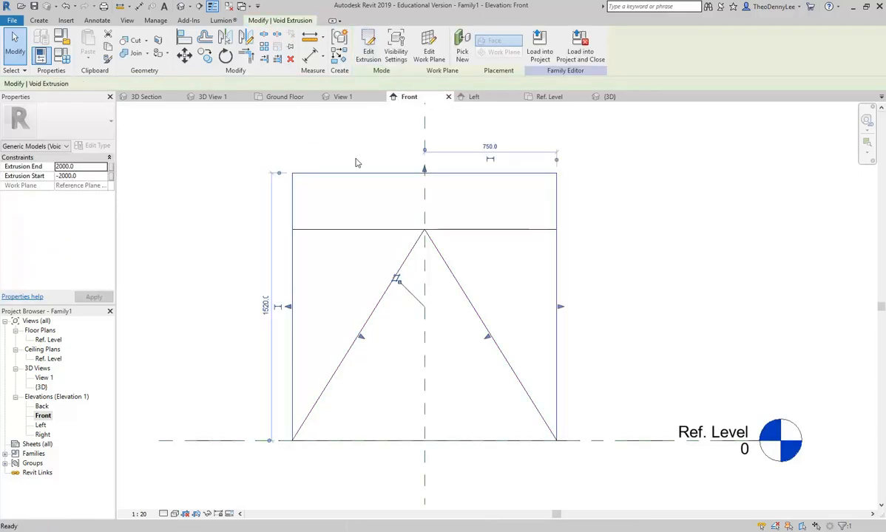
# - Examine how the void extrusion cuts through the box in the default 3D view and the Ref. Level floor plan
pyautogui.click(181, 7)
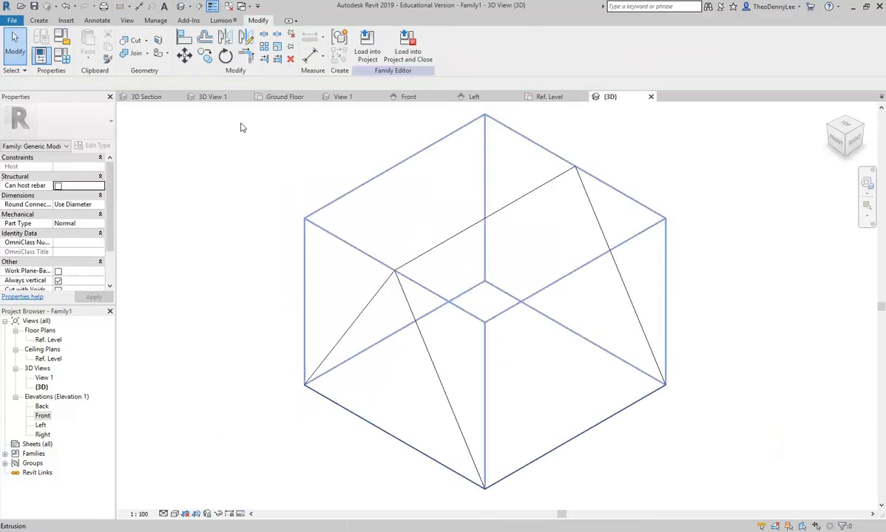
pyautogui.click(367, 305)
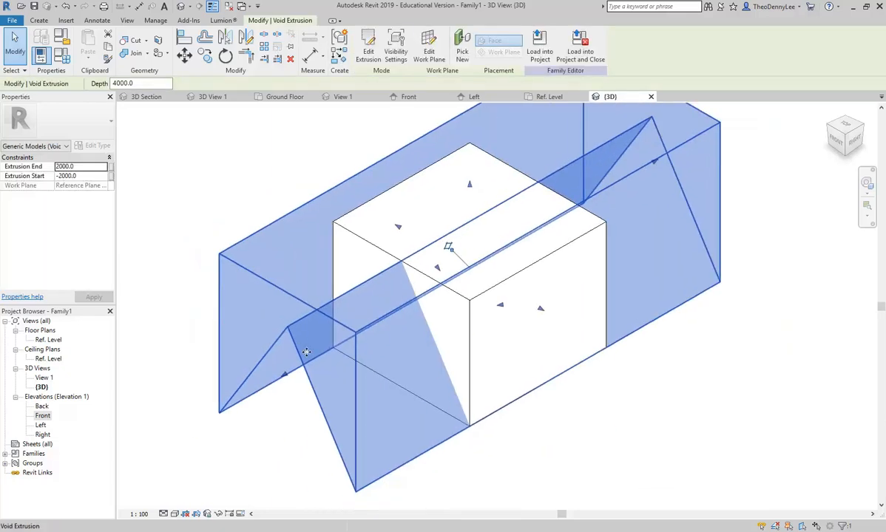
pyautogui.doubleClick(48, 339)
pyautogui.moveTo(331, 332); pyautogui.dragTo(227, 273, button='middle')
pyautogui.scroll(-3, 240, 273)
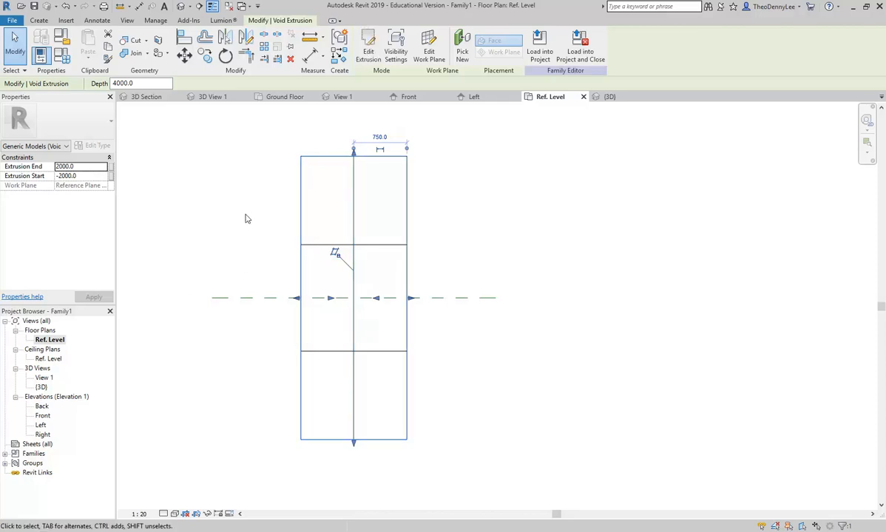
# - Select the void extrusion and rotate a copy of it 90° about the reference planes' intersection in the Ref. Level floor plan
pyautogui.click(176, 5)
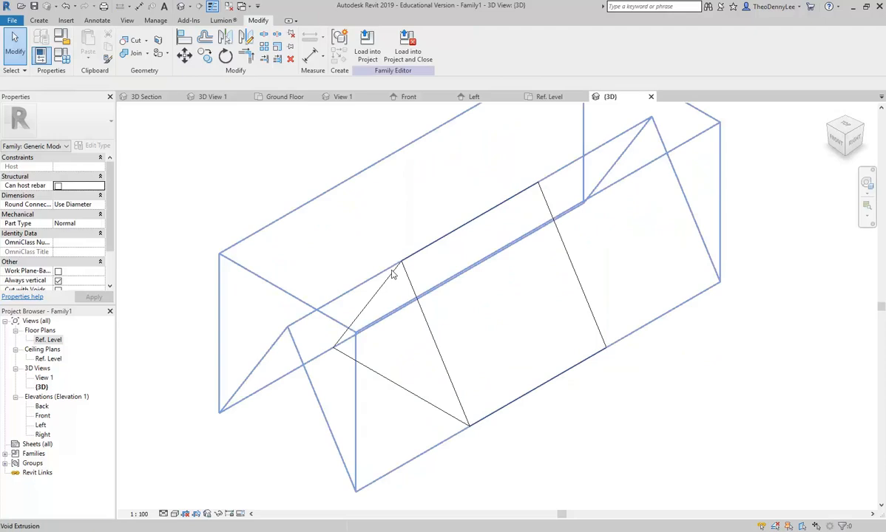
pyautogui.click(392, 274)
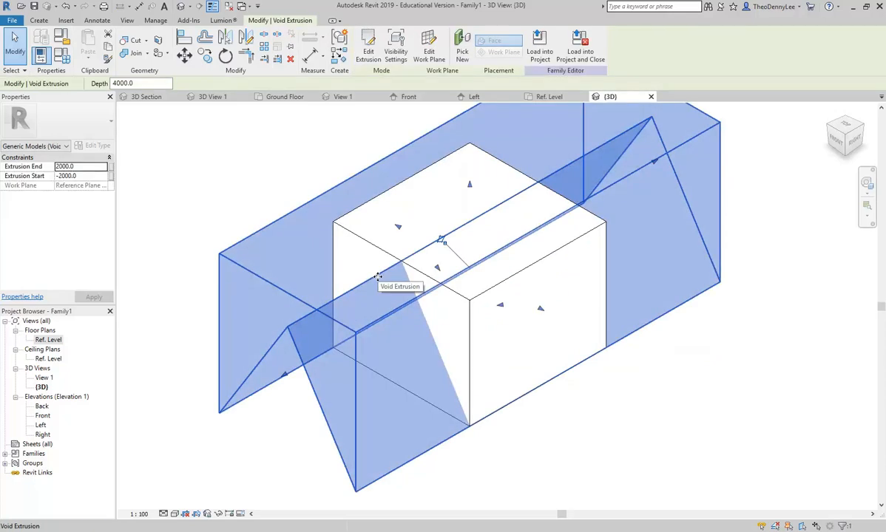
pyautogui.doubleClick(48, 339)
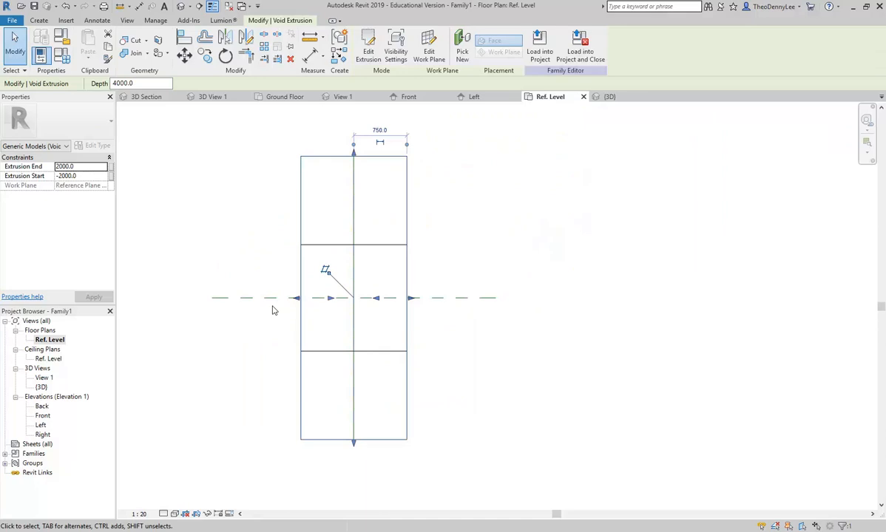
pyautogui.click(225, 57)
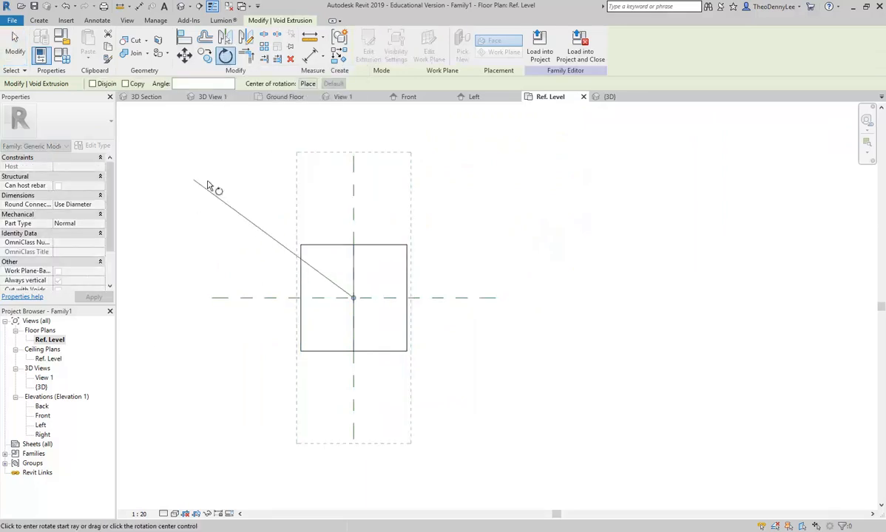
pyautogui.click(126, 84)
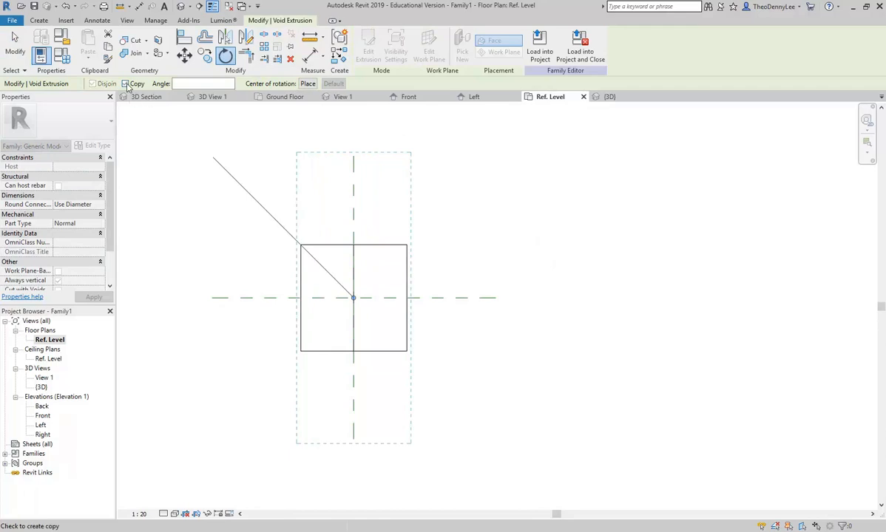
pyautogui.click(353, 195)
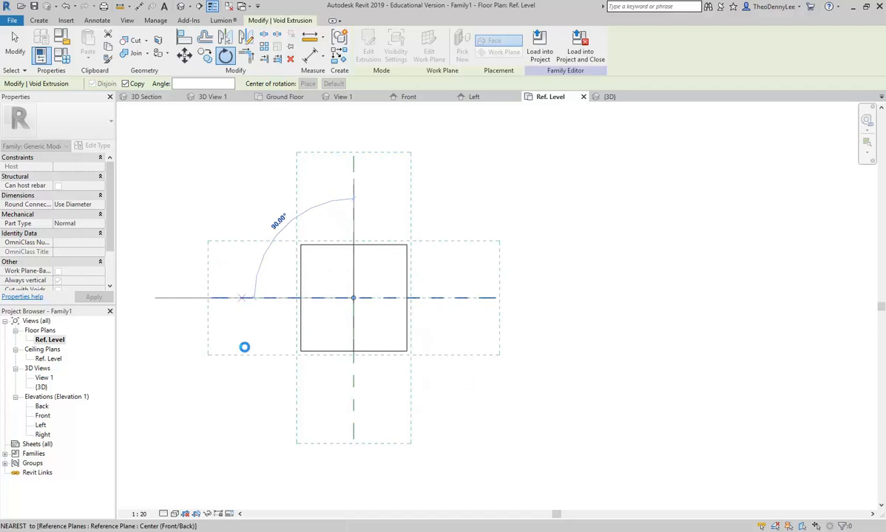
pyautogui.click(245, 299)
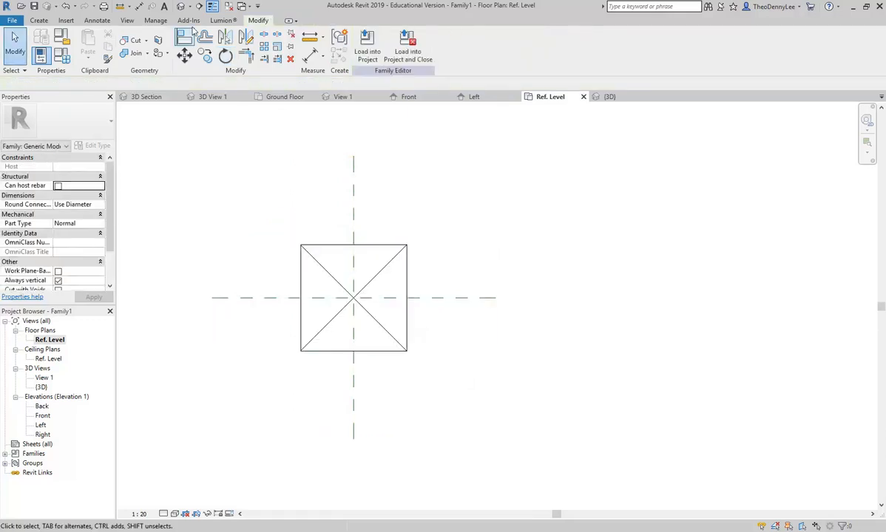
# - Show the pyramid in the default 3D view with the Realistic visual style and inspect the void extrusions around it
pyautogui.click(181, 5)
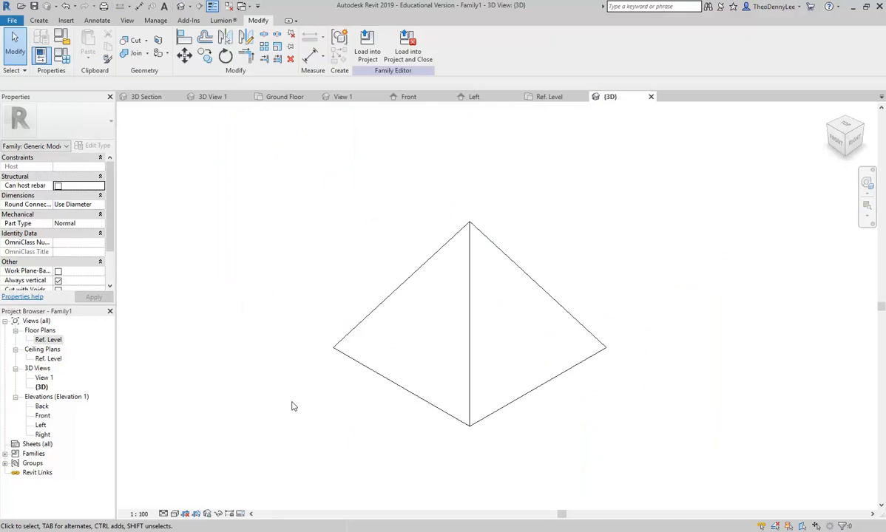
pyautogui.click(175, 513)
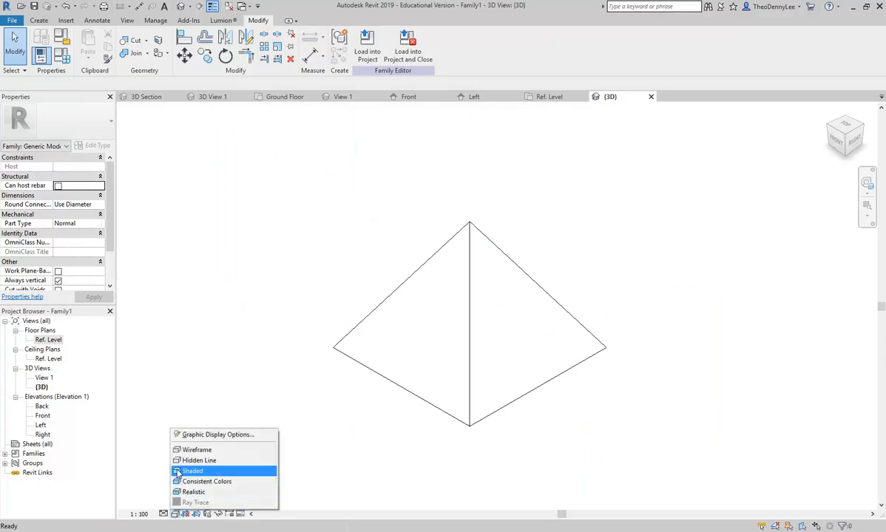
pyautogui.click(178, 492)
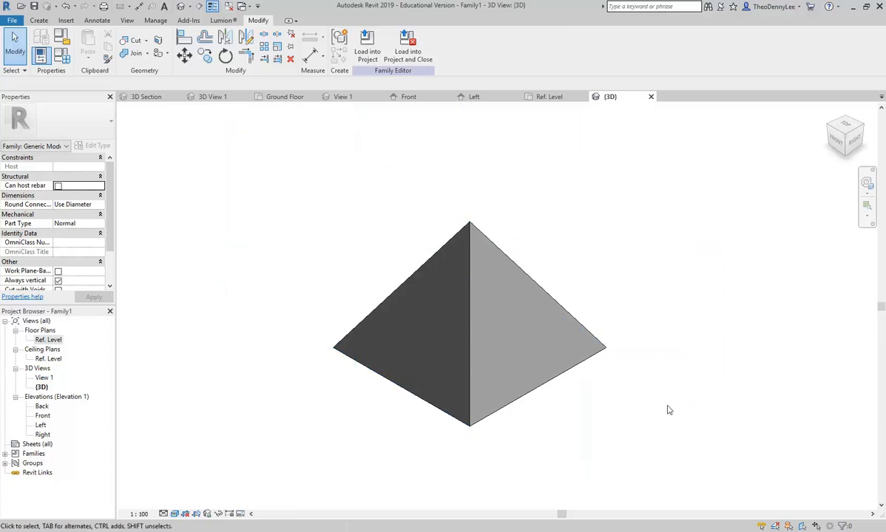
pyautogui.click(447, 386)
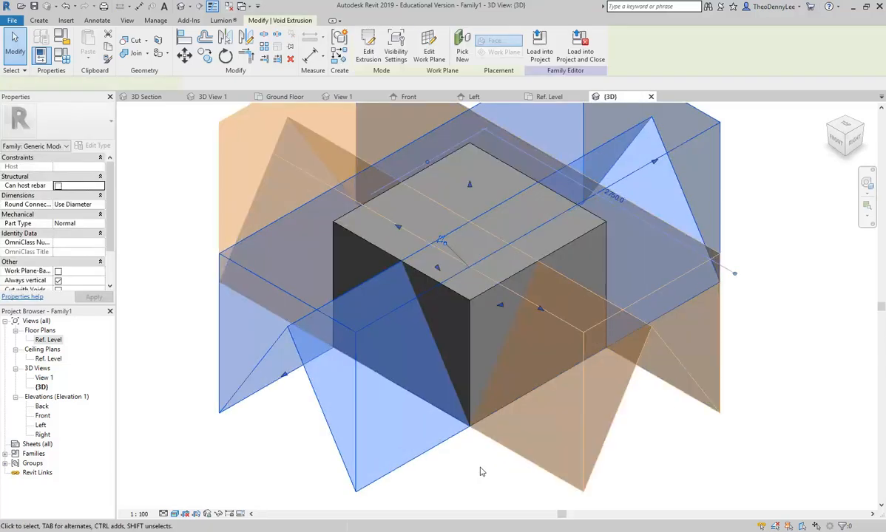
pyautogui.click(423, 463)
pyautogui.moveTo(437, 321); pyautogui.dragTo(406, 338, button='middle')
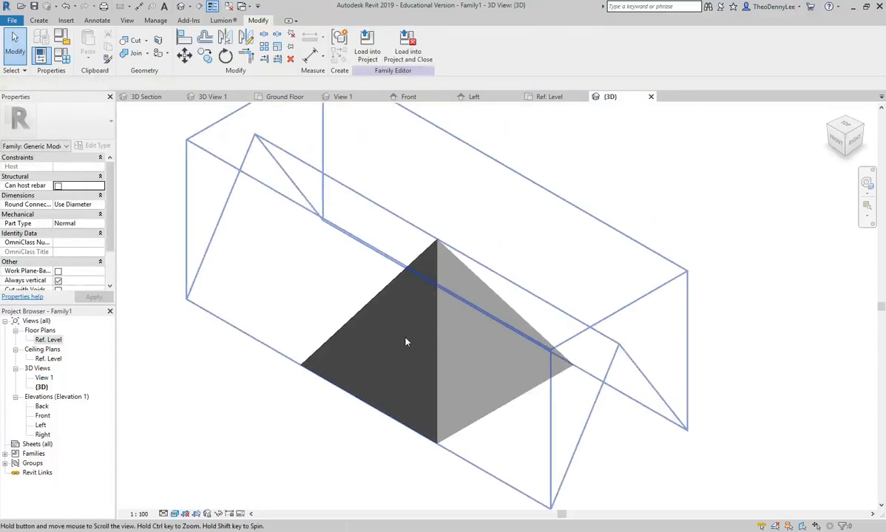
pyautogui.scroll(1, 406, 339)
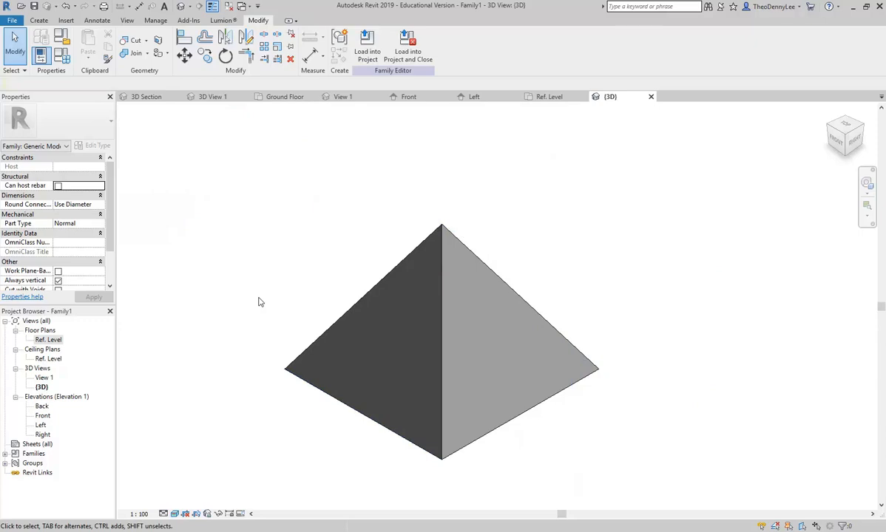
# - Start a void extrusion in the Front elevation and sketch its triangle with Pick Lines, offset 50 inward from the pyramid's outline
pyautogui.doubleClick(42, 416)
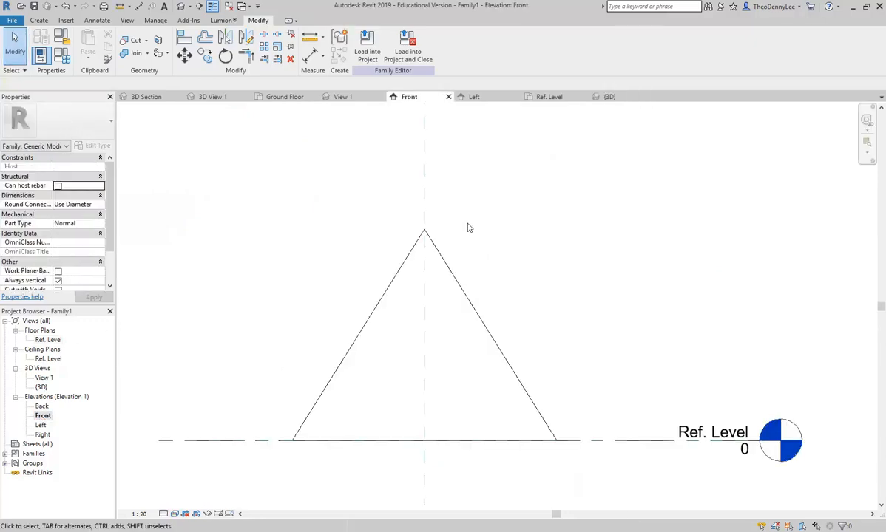
pyautogui.click(30, 21)
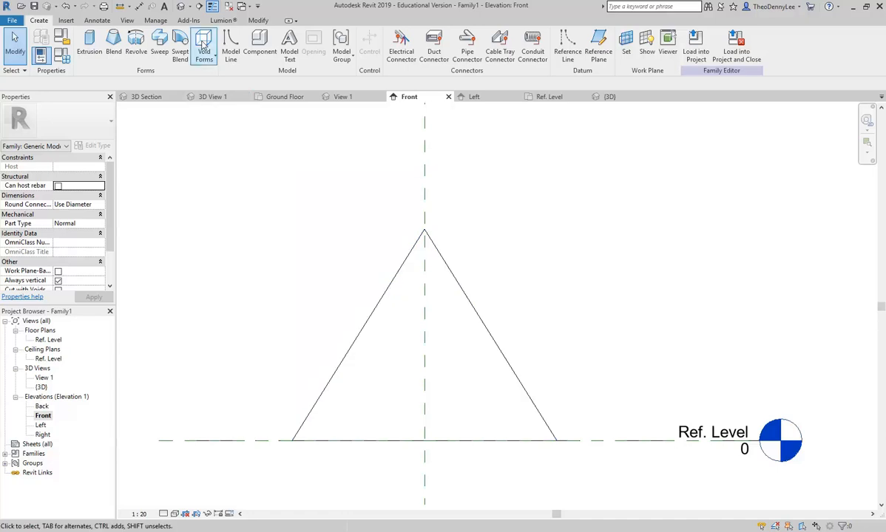
pyautogui.click(203, 44)
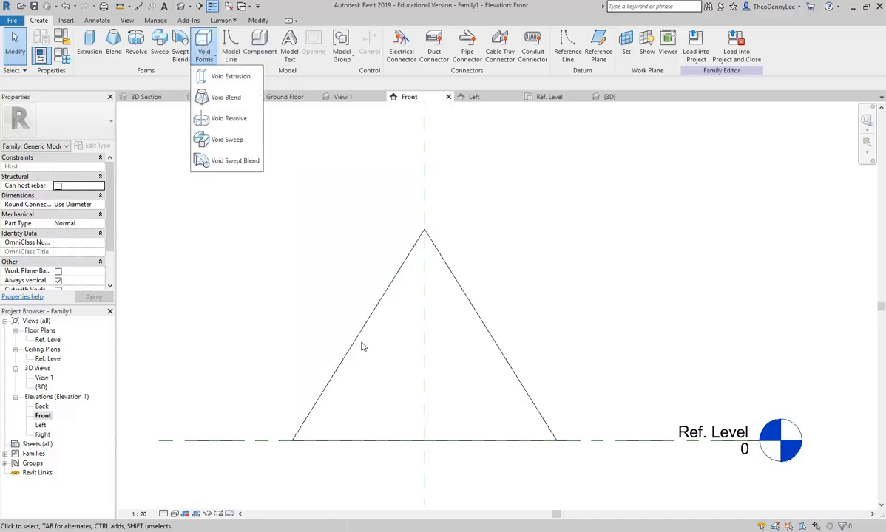
pyautogui.click(218, 72)
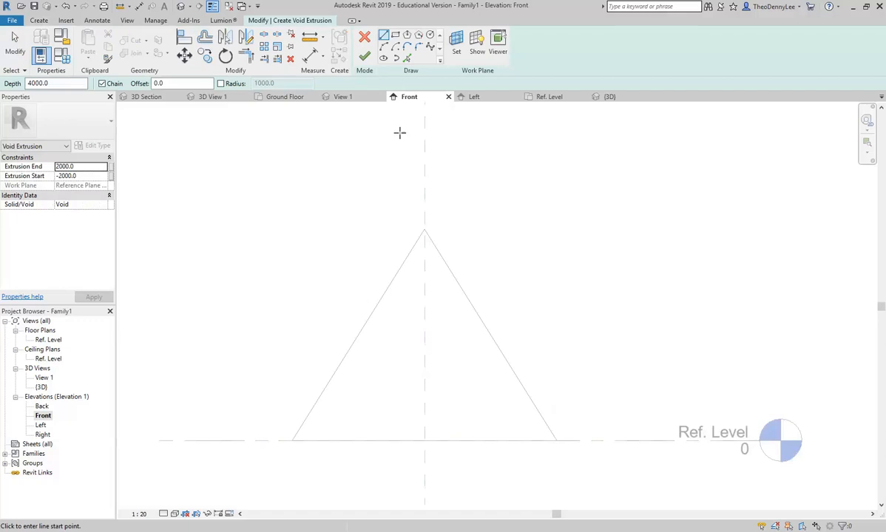
pyautogui.click(406, 59)
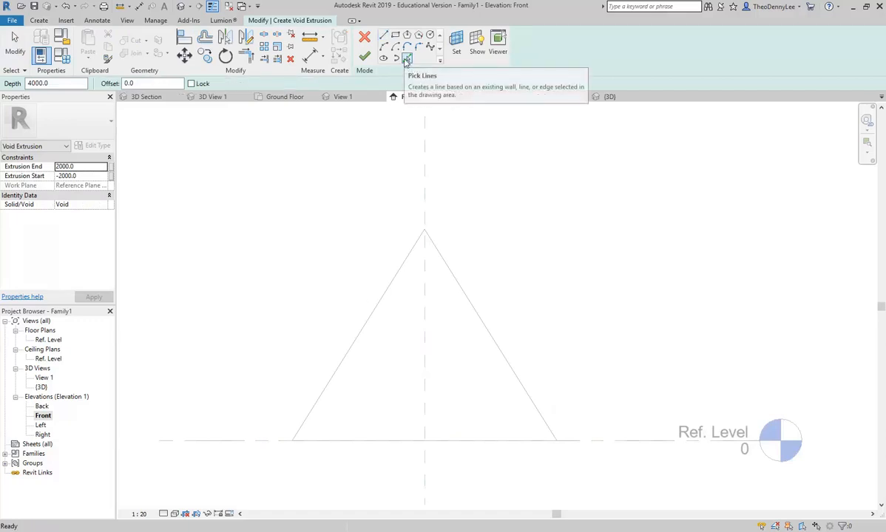
pyautogui.moveTo(154, 84); pyautogui.dragTo(86, 85)
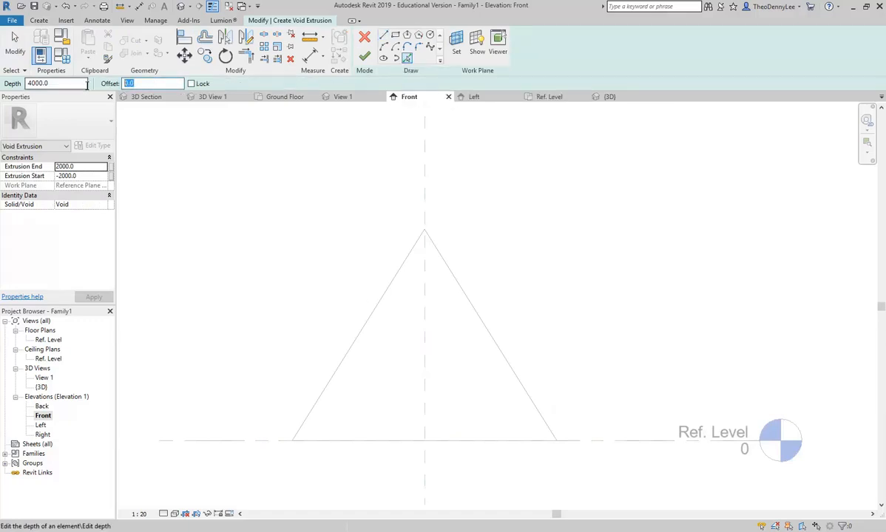
pyautogui.write('5')
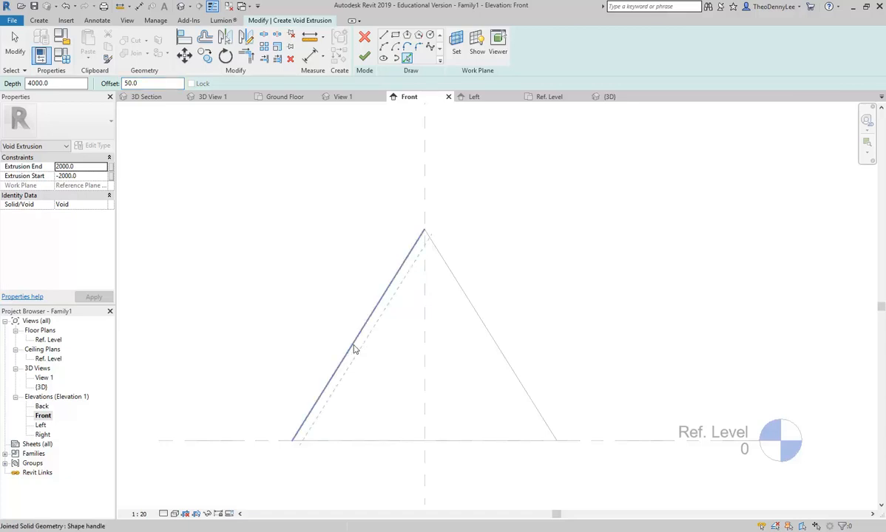
pyautogui.press('Tab')
pyautogui.press('Tab')
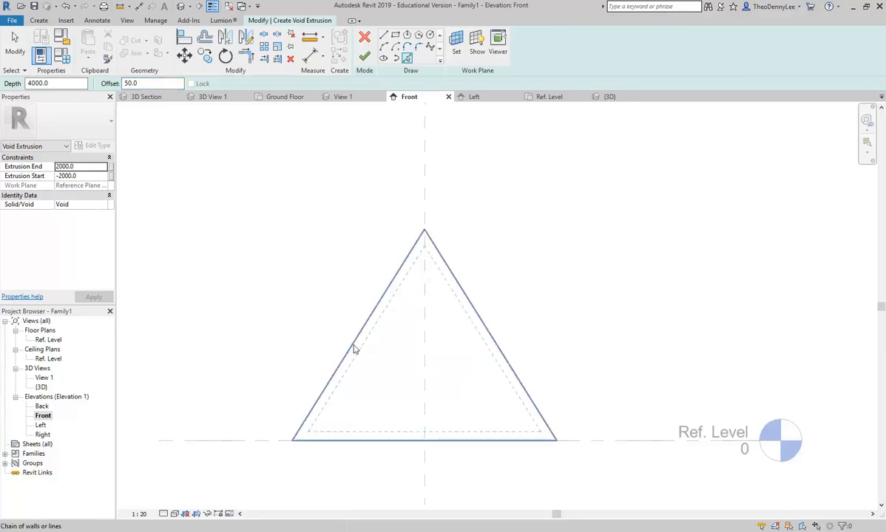
pyautogui.click(354, 349)
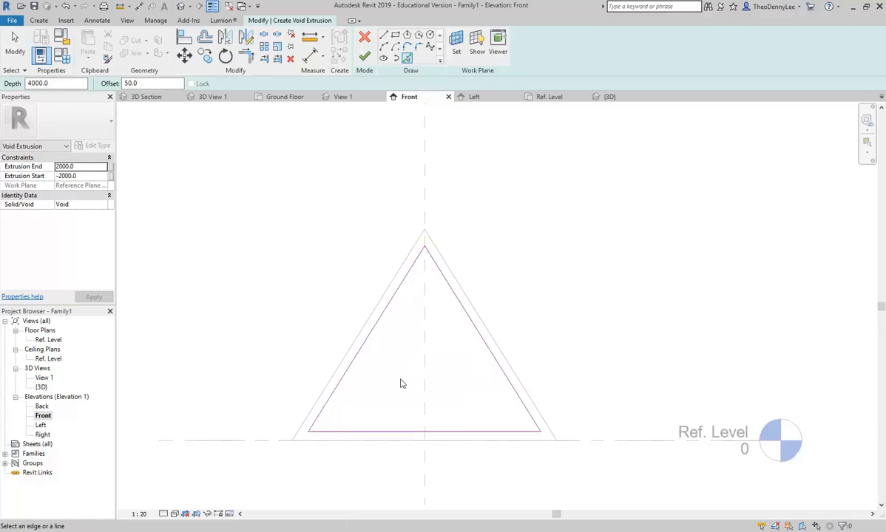
# - Finish the triangular void extrusion and inspect the opening it cuts through the pyramid in the default 3D view
pyautogui.scroll(3, 378, 359)
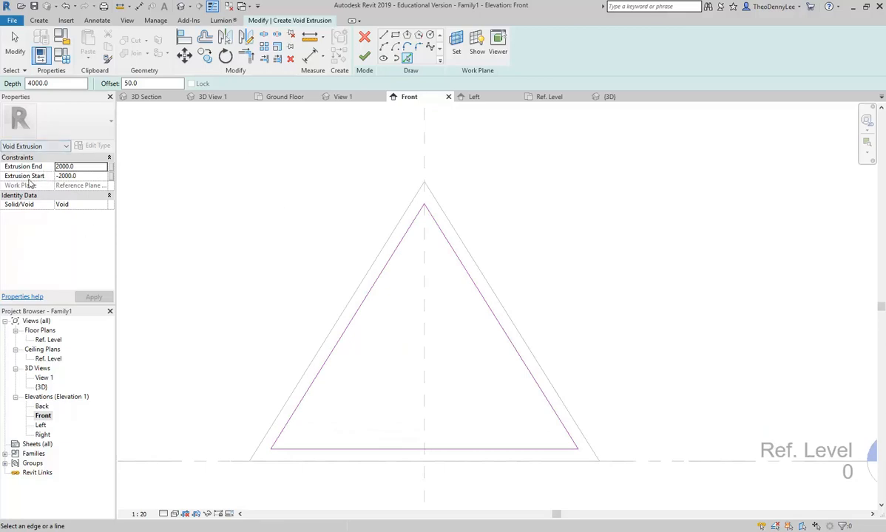
pyautogui.rightClick(271, 141)
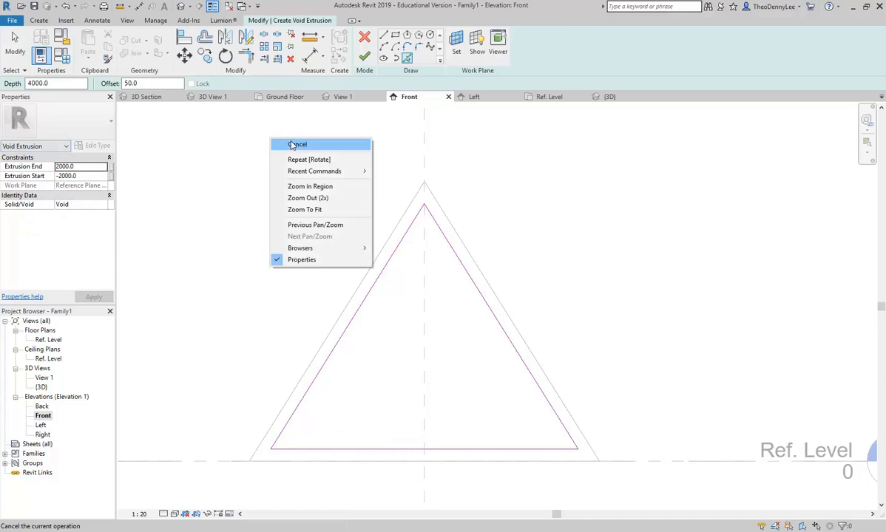
pyautogui.click(292, 145)
pyautogui.rightClick(293, 140)
pyautogui.click(300, 147)
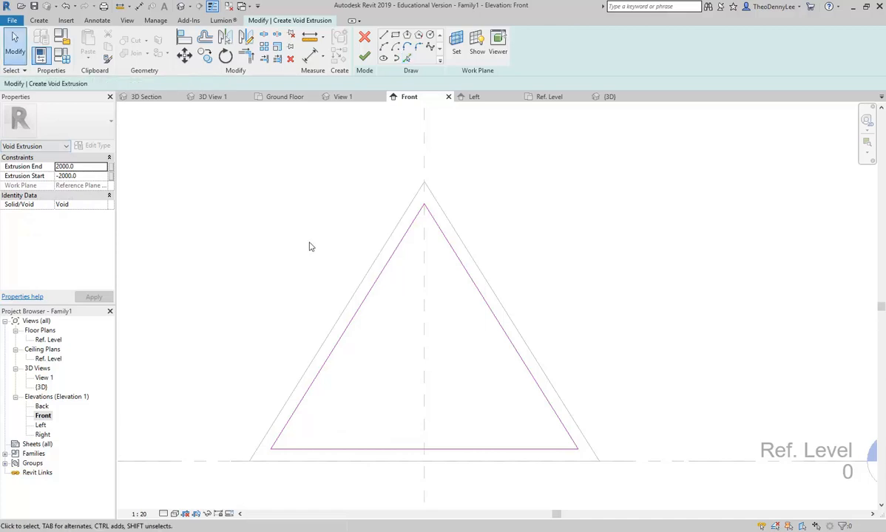
pyautogui.click(364, 56)
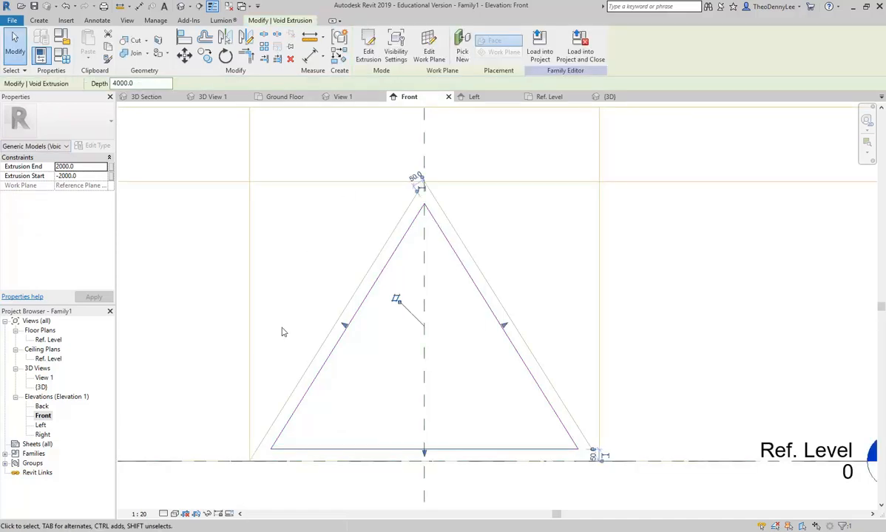
pyautogui.doubleClick(42, 387)
pyautogui.moveTo(700, 483); pyautogui.dragTo(641, 446, button='middle')
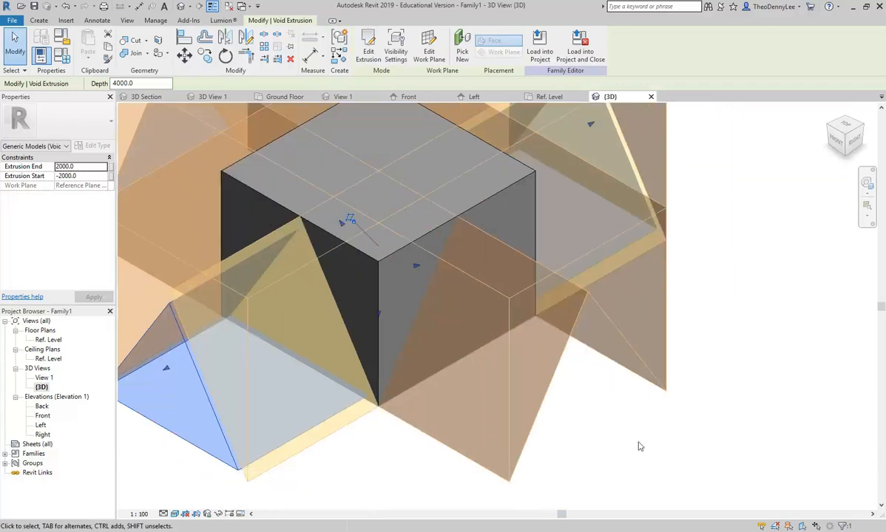
pyautogui.click(640, 447)
pyautogui.keyDown('shift'); pyautogui.moveTo(334, 439); pyautogui.dragTo(396, 411, button='middle'); pyautogui.keyUp('shift')
pyautogui.keyDown('shift'); pyautogui.moveTo(364, 438); pyautogui.dragTo(346, 439, button='middle'); pyautogui.keyUp('shift')
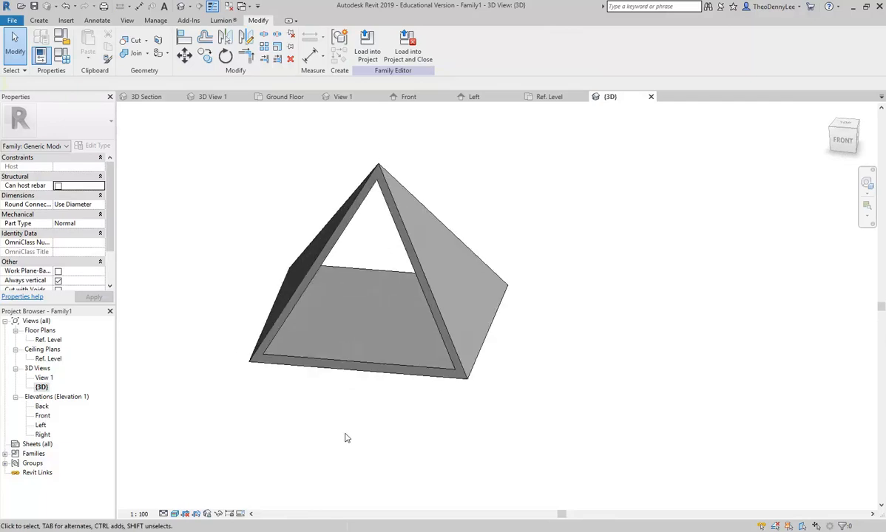
# - Select the inner void extrusion and rotate a copy of it 90° about the reference planes' intersection in the Ref. Level floor plan
pyautogui.click(343, 342)
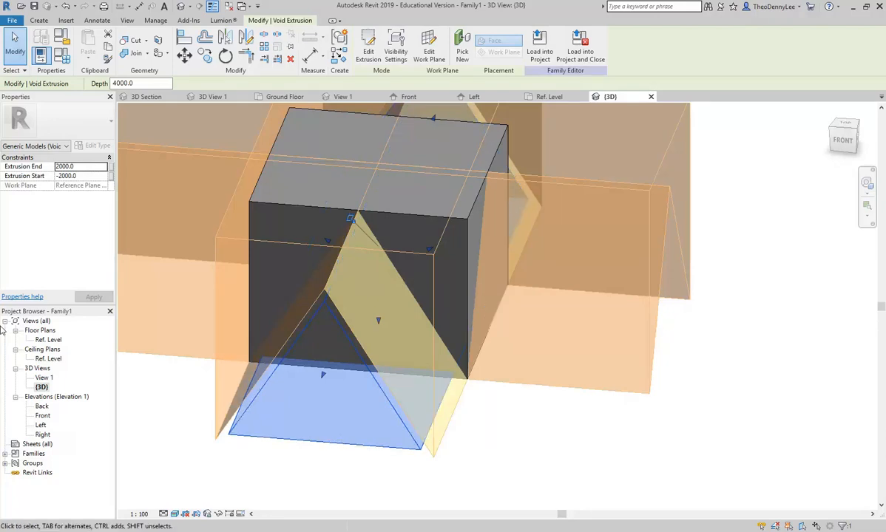
pyautogui.doubleClick(48, 339)
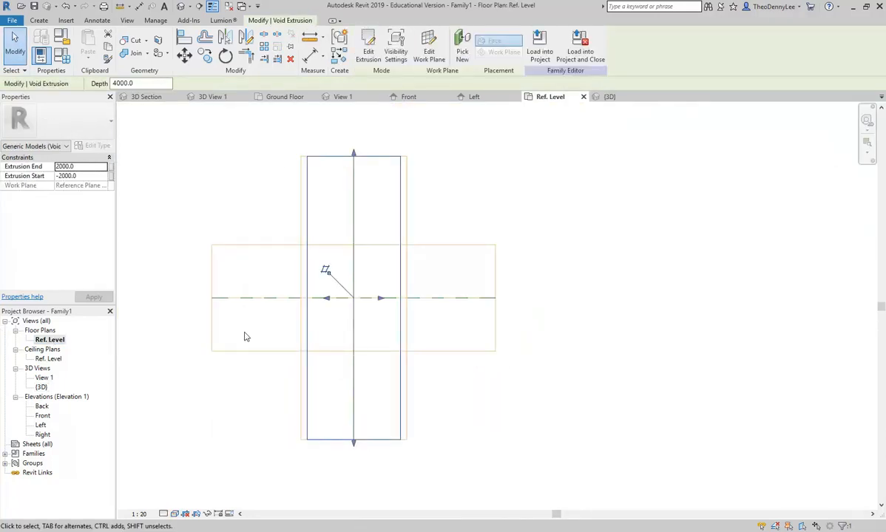
pyautogui.click(225, 56)
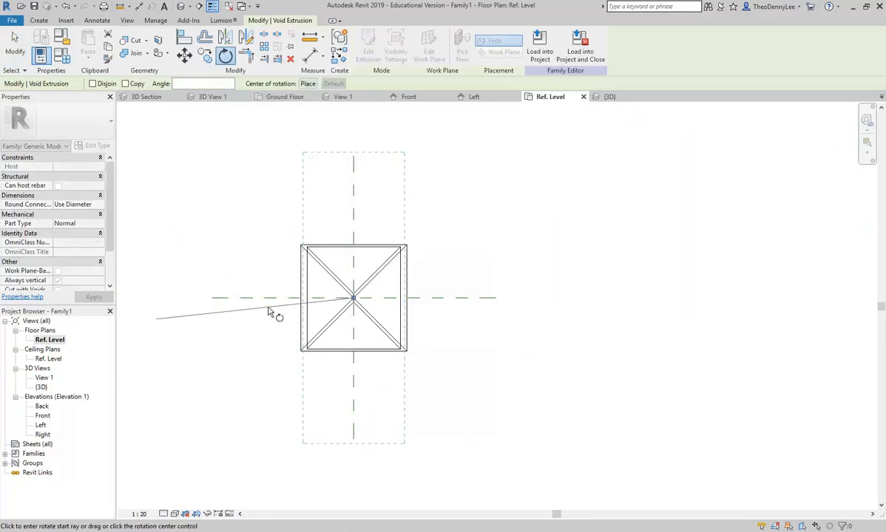
pyautogui.click(125, 83)
pyautogui.click(358, 172)
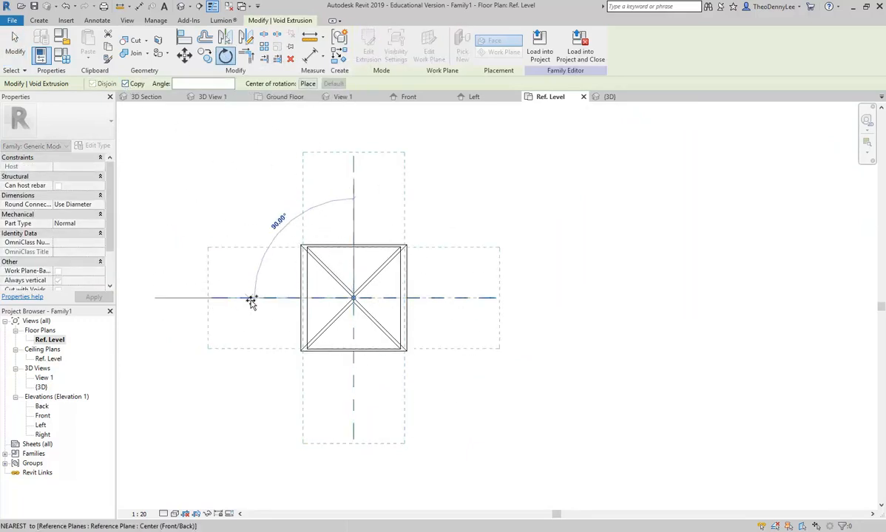
pyautogui.click(251, 298)
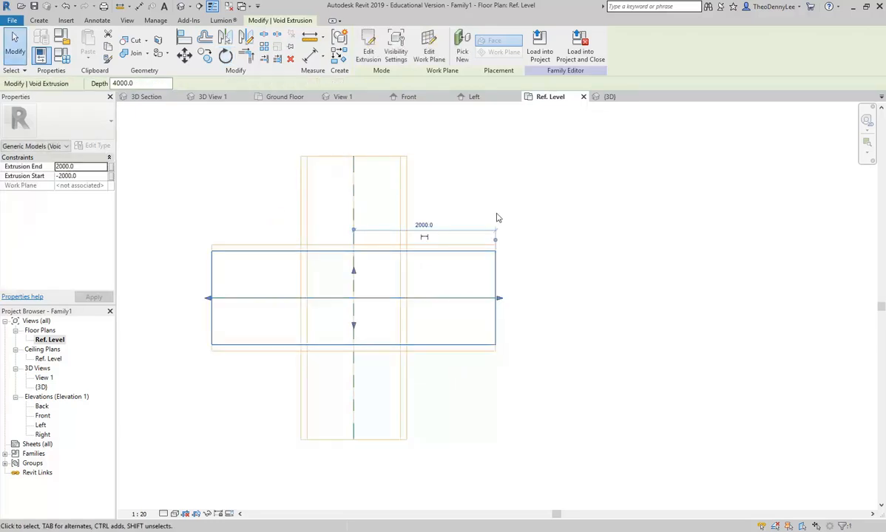
# - Examine the hollowed pyramid frame, its base plate and the inner void extrusions in the default 3D view
pyautogui.click(181, 7)
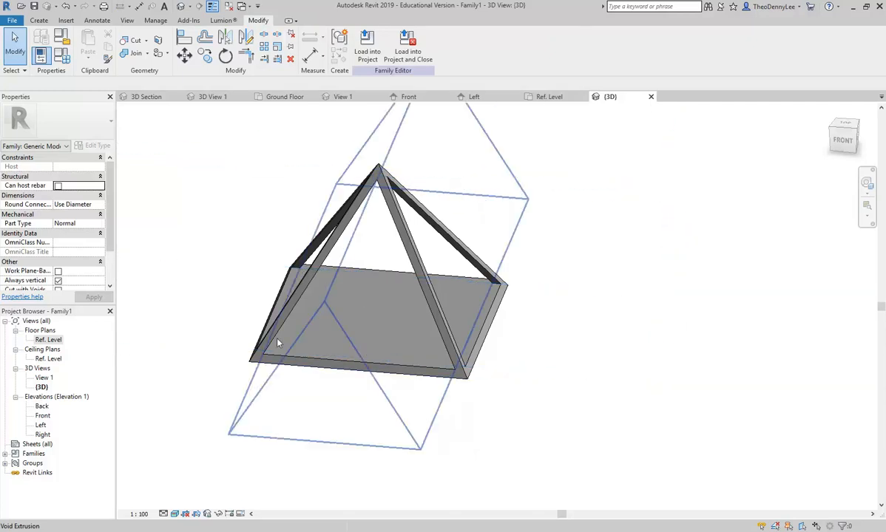
pyautogui.keyDown('shift'); pyautogui.moveTo(498, 287); pyautogui.dragTo(447, 326, button='middle'); pyautogui.keyUp('shift')
pyautogui.scroll(1, 432, 311)
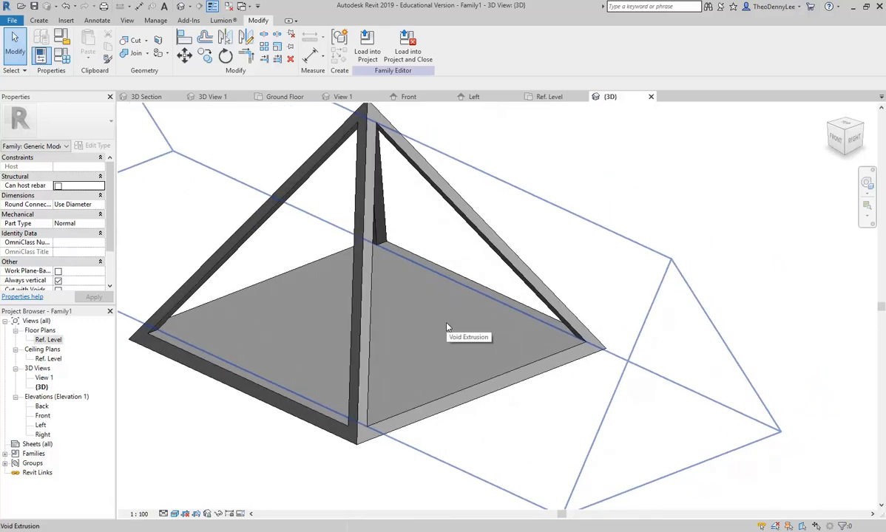
pyautogui.scroll(4, 207, 329)
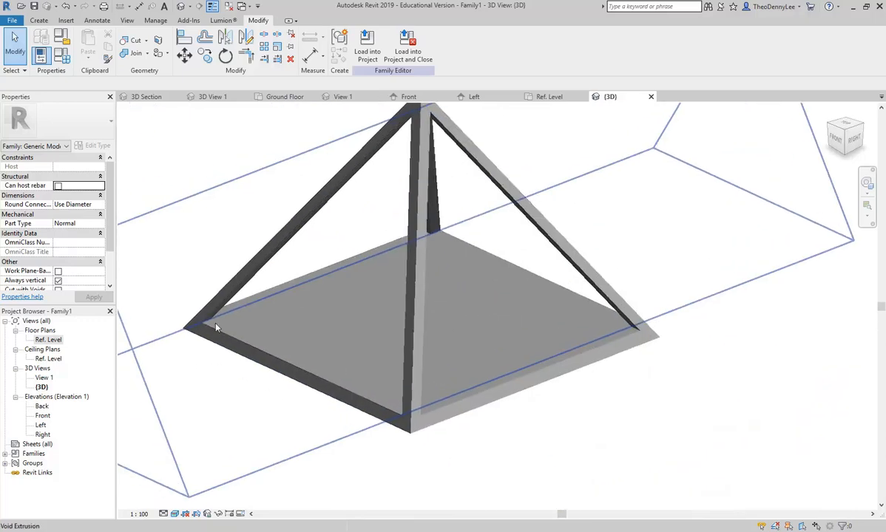
pyautogui.scroll(-5, 215, 328)
pyautogui.moveTo(226, 366); pyautogui.dragTo(283, 381, button='middle')
pyautogui.scroll(2, 283, 382)
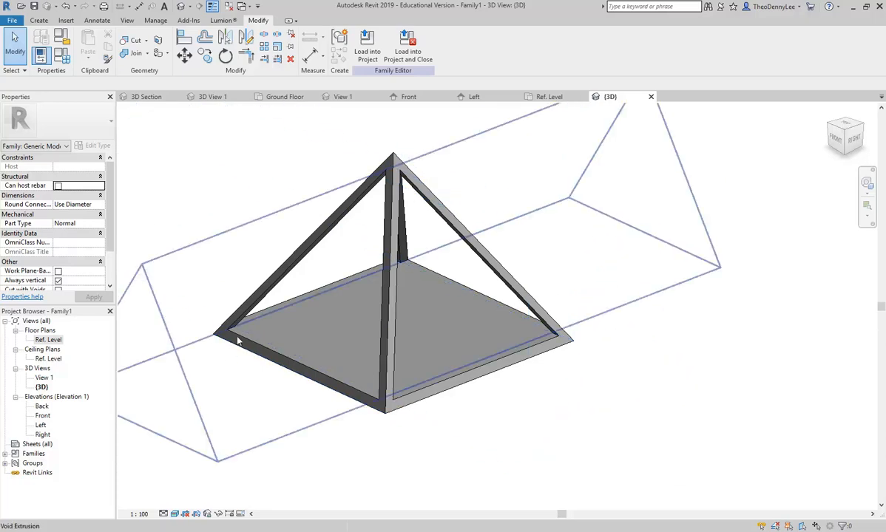
pyautogui.click(223, 309)
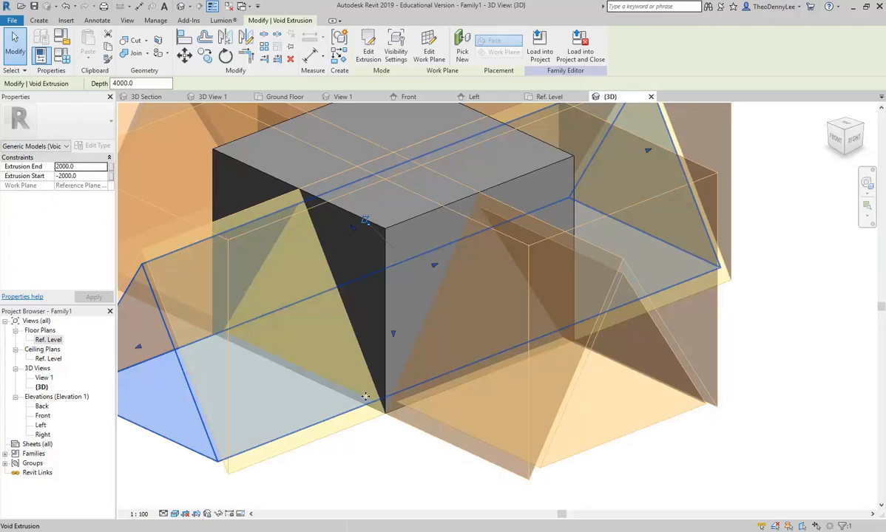
pyautogui.click(362, 470)
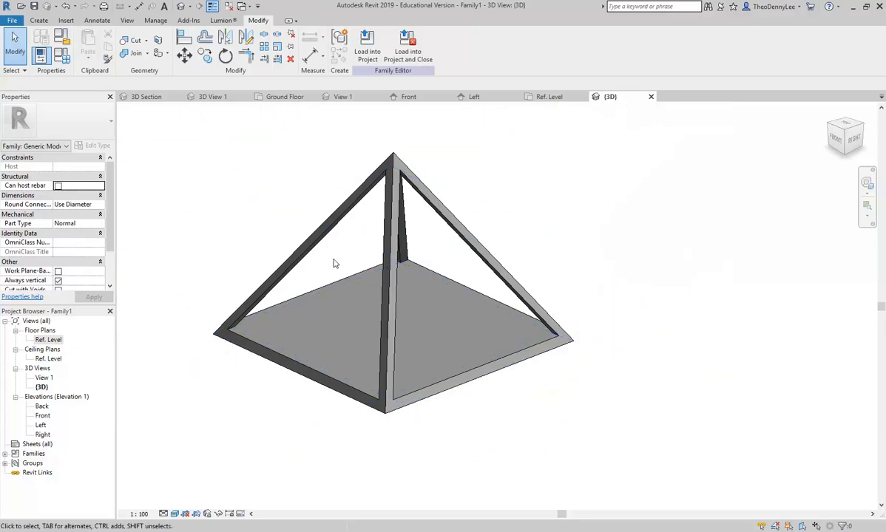
pyautogui.moveTo(337, 261); pyautogui.dragTo(316, 289, button='middle')
# - Start another void extrusion and pick the upper face of the pyramid's base plate as its work plane
pyautogui.click(39, 21)
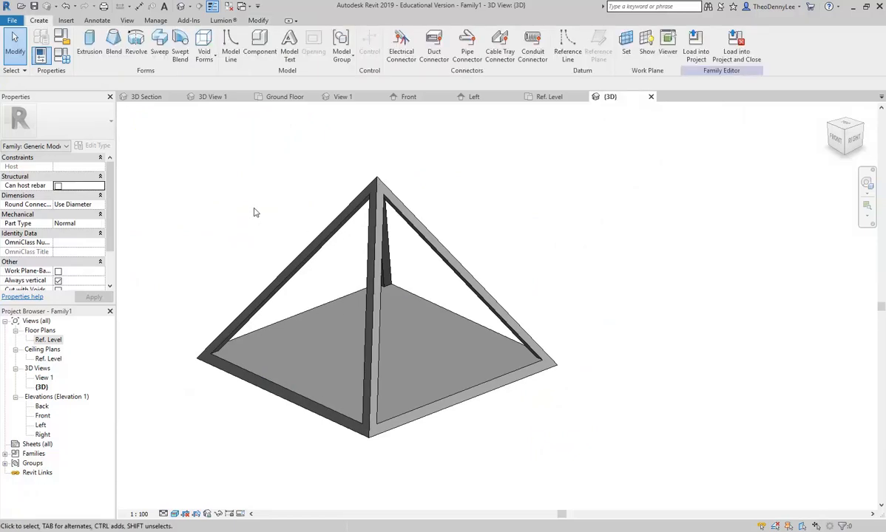
pyautogui.click(204, 50)
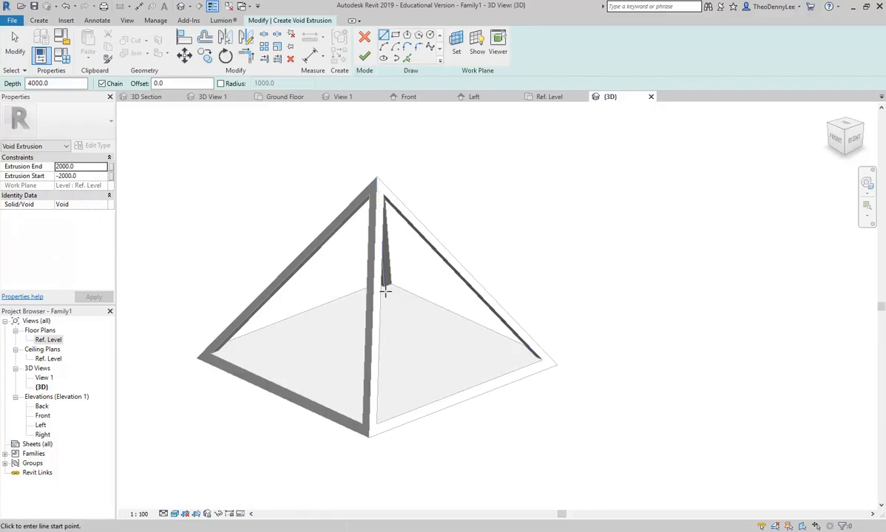
pyautogui.scroll(1, 443, 318)
pyautogui.scroll(3, 391, 301)
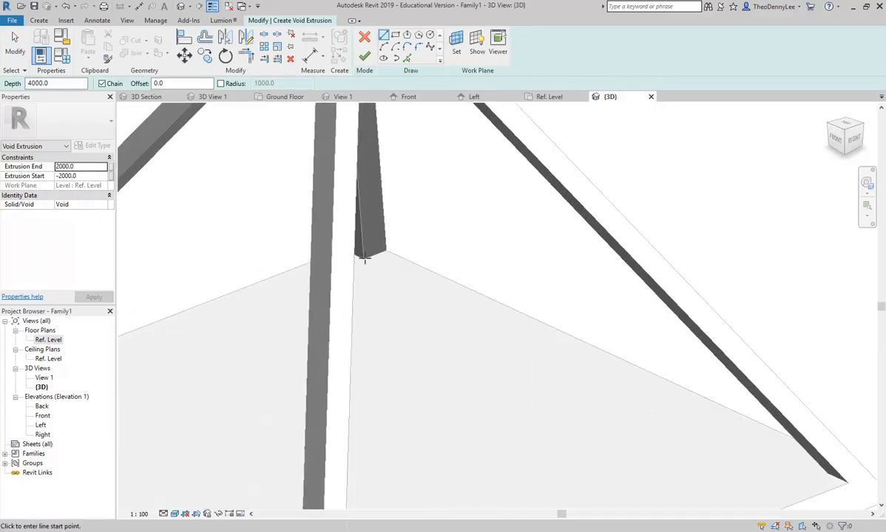
pyautogui.scroll(-5, 364, 258)
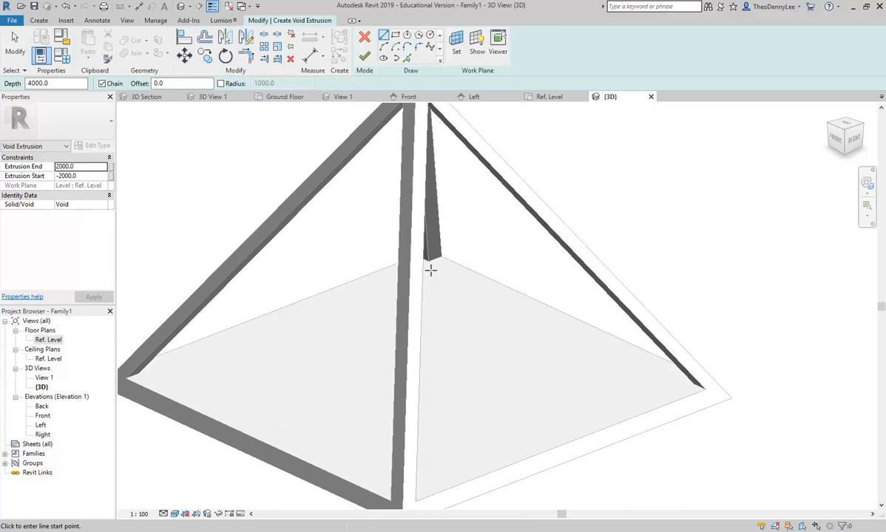
pyautogui.keyDown('shift'); pyautogui.moveTo(439, 281); pyautogui.dragTo(387, 417, button='middle'); pyautogui.keyUp('shift')
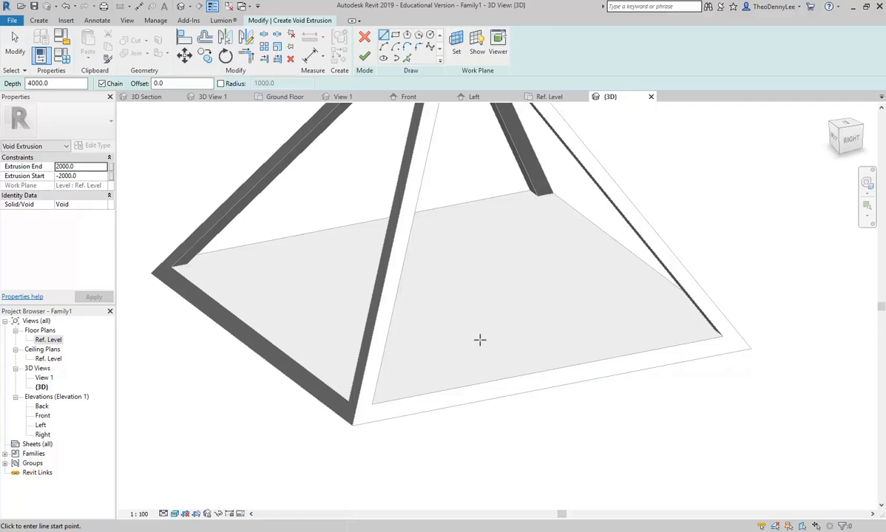
pyautogui.click(457, 45)
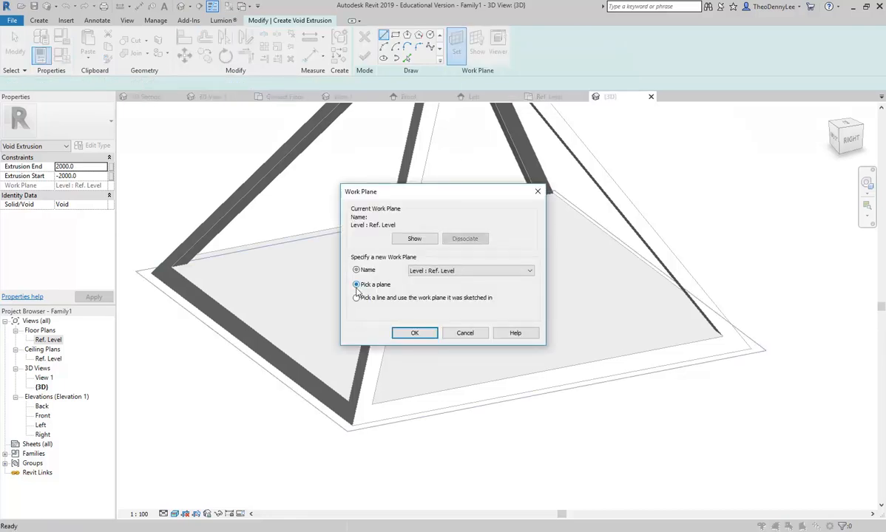
pyautogui.click(415, 333)
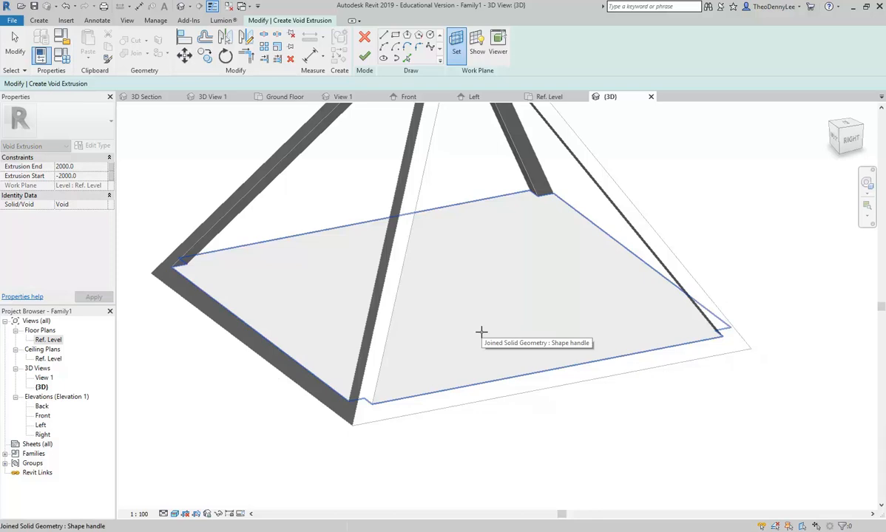
pyautogui.click(481, 332)
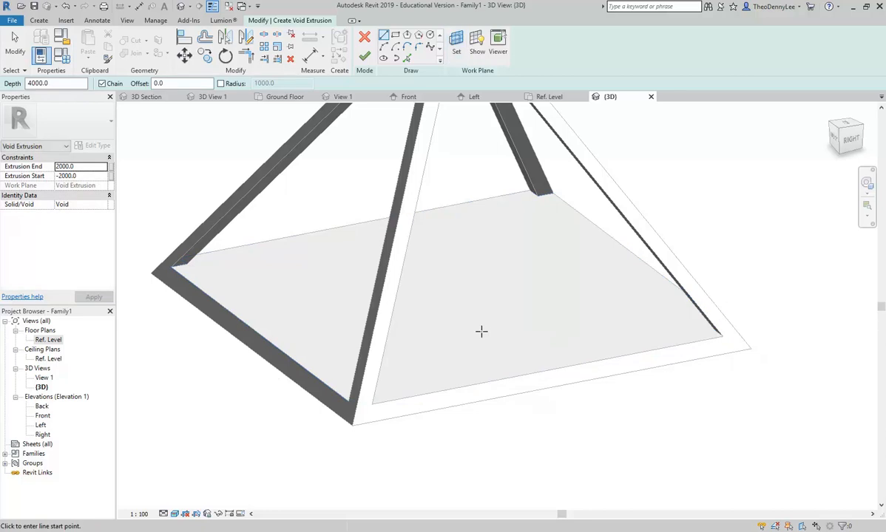
# - Sketch a closed rectangular void boundary on the base plate by connecting the inner feet of the pyramid's four legs
pyautogui.click(537, 196)
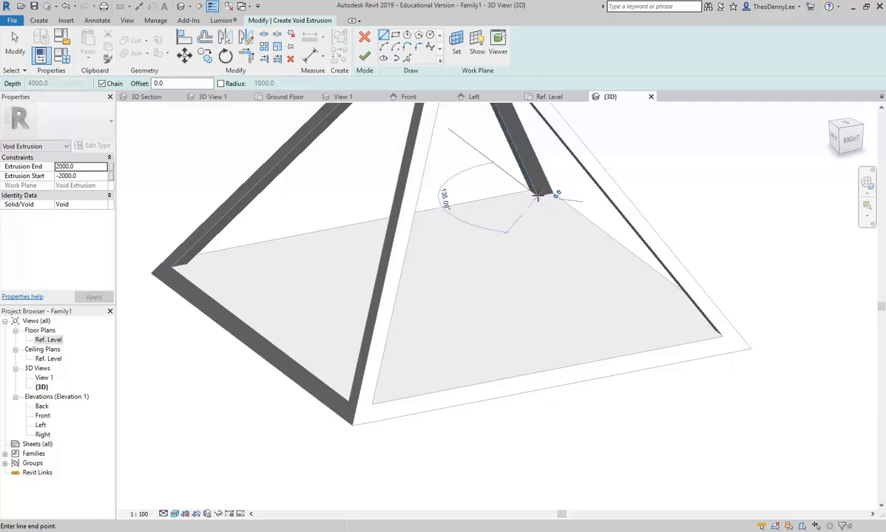
pyautogui.click(179, 262)
pyautogui.keyDown('shift'); pyautogui.moveTo(360, 340); pyautogui.dragTo(609, 323, button='middle'); pyautogui.keyUp('shift')
pyautogui.click(687, 249)
pyautogui.click(335, 199)
pyautogui.keyDown('shift'); pyautogui.moveTo(235, 328); pyautogui.dragTo(158, 341, button='middle'); pyautogui.keyUp('shift')
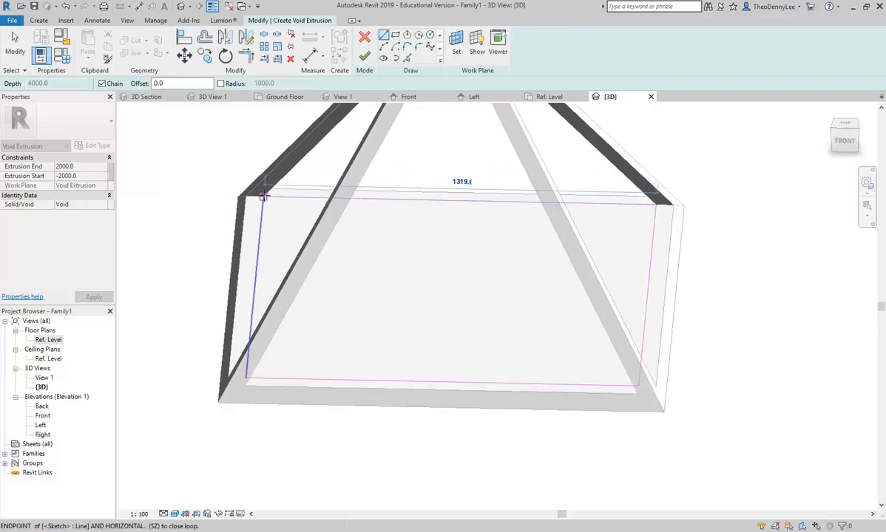
pyautogui.click(264, 196)
pyautogui.rightClick(190, 123)
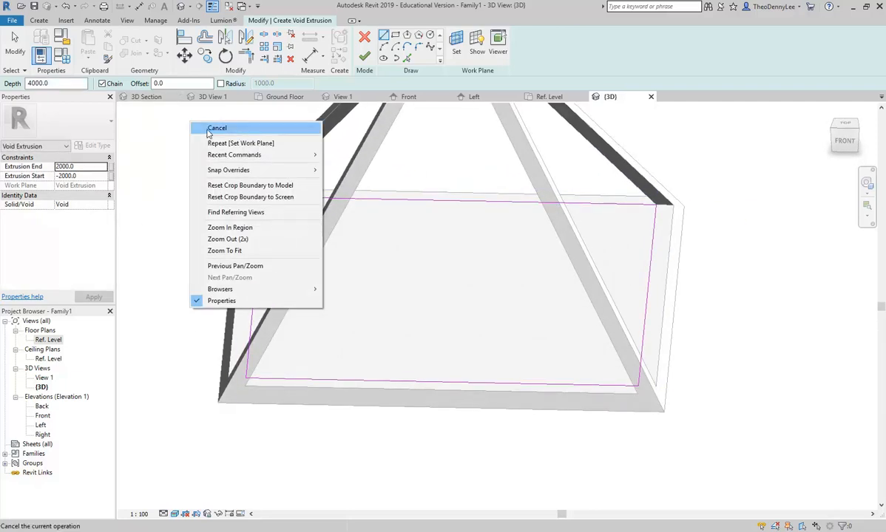
pyautogui.click(214, 128)
pyautogui.moveTo(196, 156)
pyautogui.keyDown('shift'); pyautogui.mouseDown(button='middle')
pyautogui.moveTo(201, 209)
pyautogui.moveTo(169, 222)
pyautogui.mouseUp(button='middle'); pyautogui.keyUp('shift')
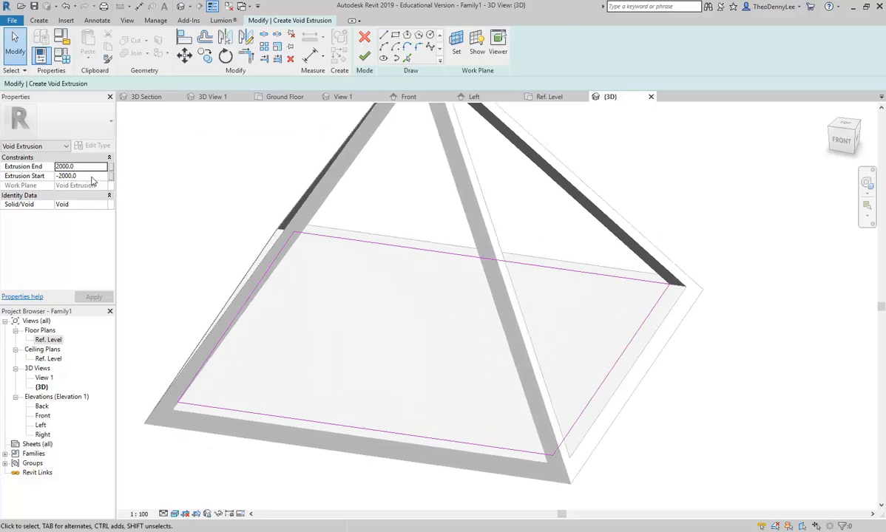
# - Set the void's extrusion start to 0 and extrusion end to -100, finish the sketch and deselect the void
pyautogui.click(92, 176)
pyautogui.write('0')
pyautogui.click(88, 167)
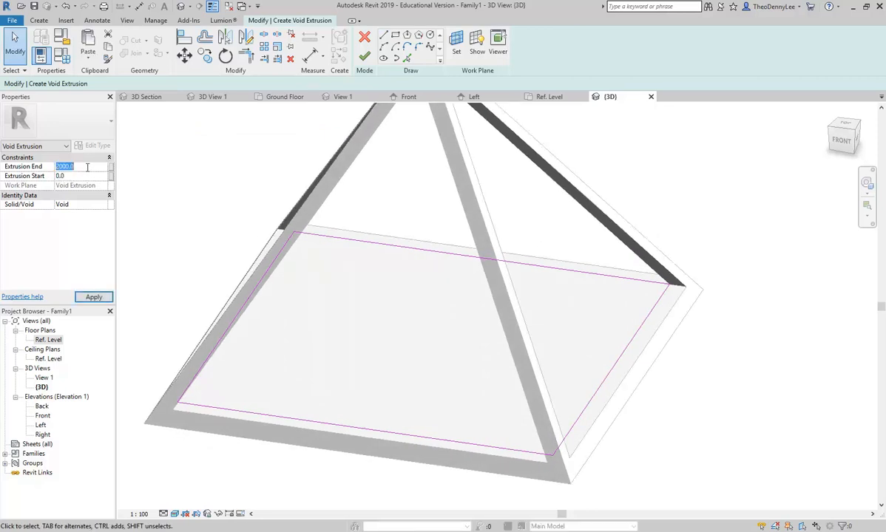
pyautogui.write('-')
pyautogui.click(364, 56)
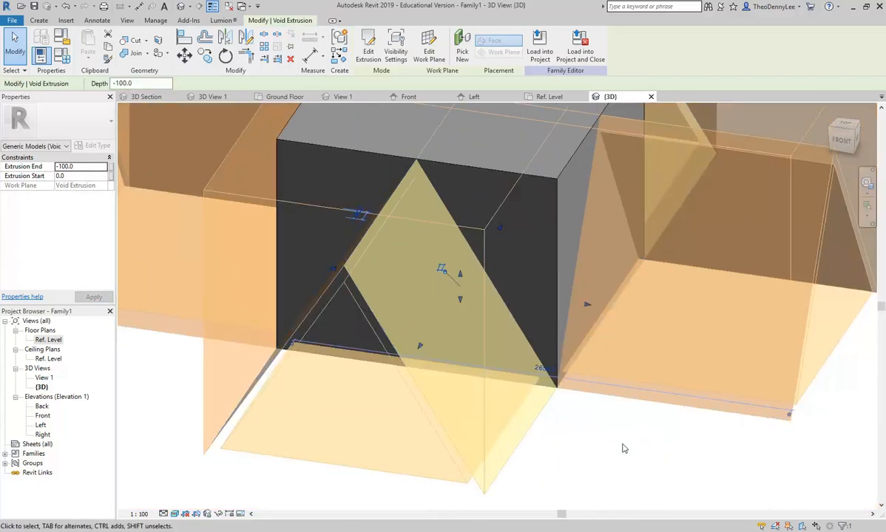
pyautogui.press('Escape')
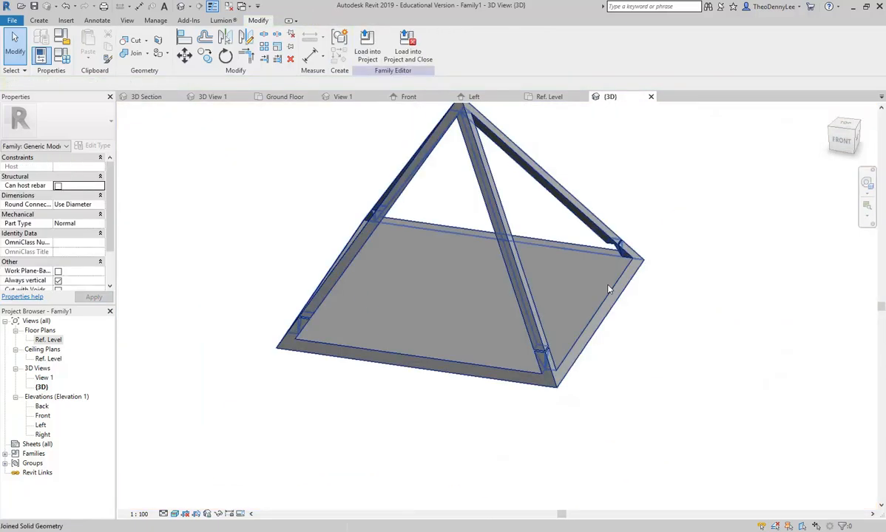
# - Select the base plate's void extrusion, set its extrusion end to 100 and inspect the base of the frame
pyautogui.click(616, 253)
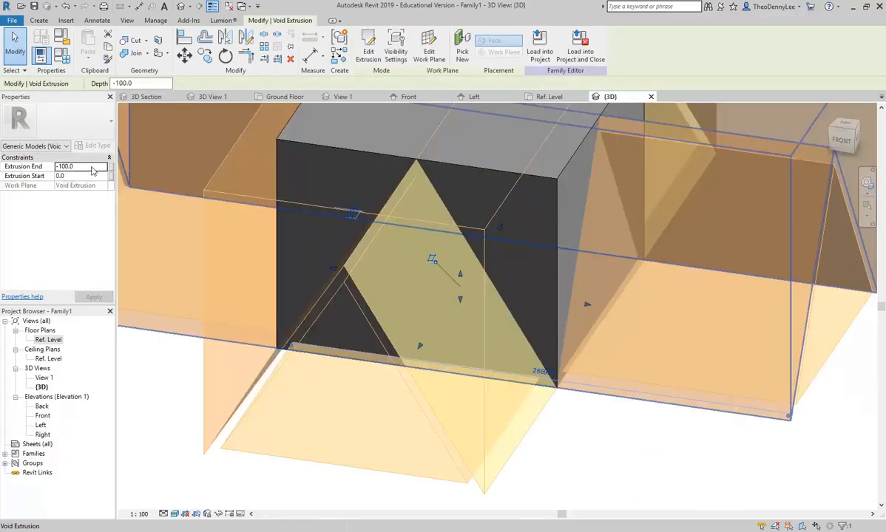
pyautogui.click(59, 167)
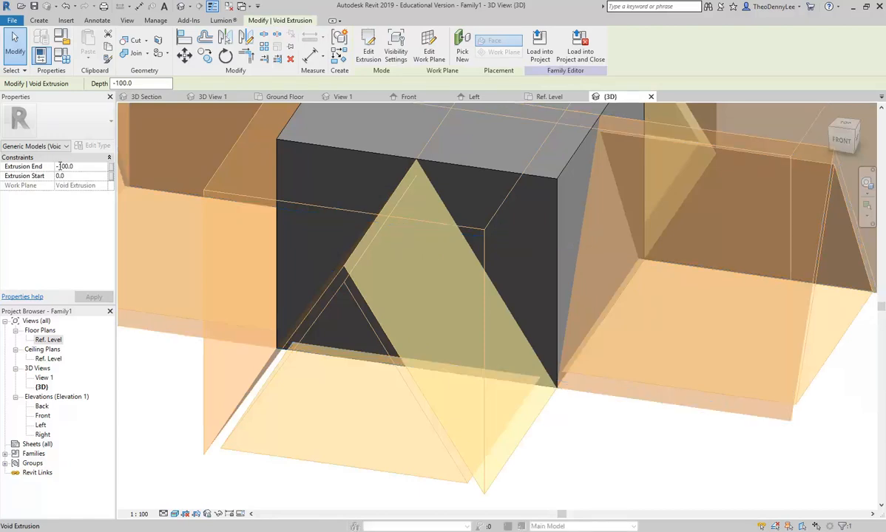
pyautogui.press('BackSpace')
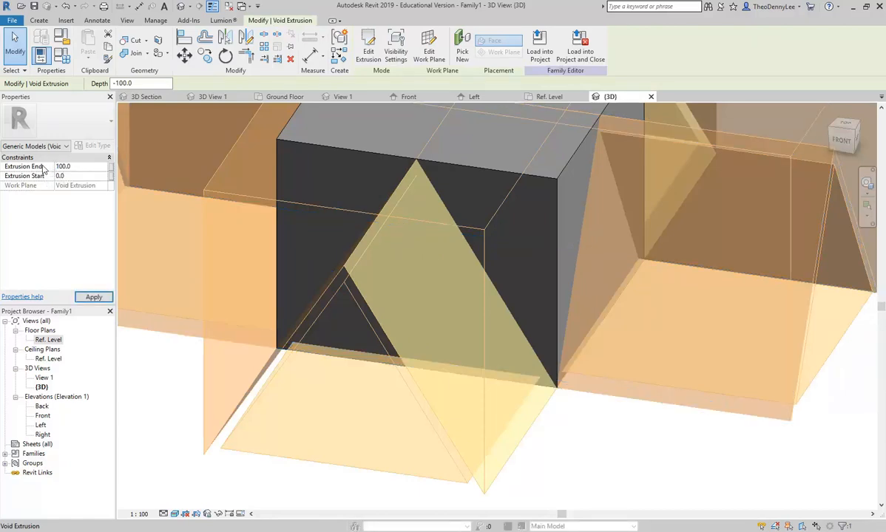
pyautogui.click(580, 469)
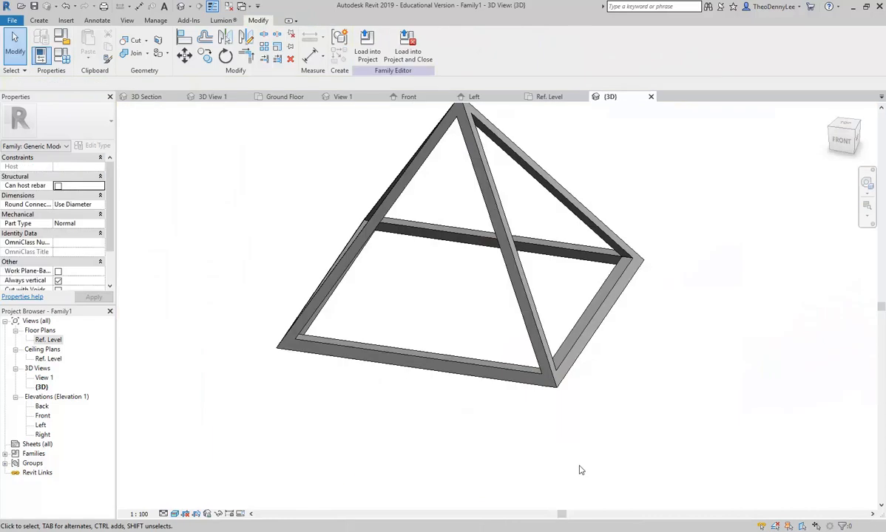
pyautogui.keyDown('shift'); pyautogui.moveTo(550, 442); pyautogui.dragTo(454, 441, button='middle'); pyautogui.keyUp('shift')
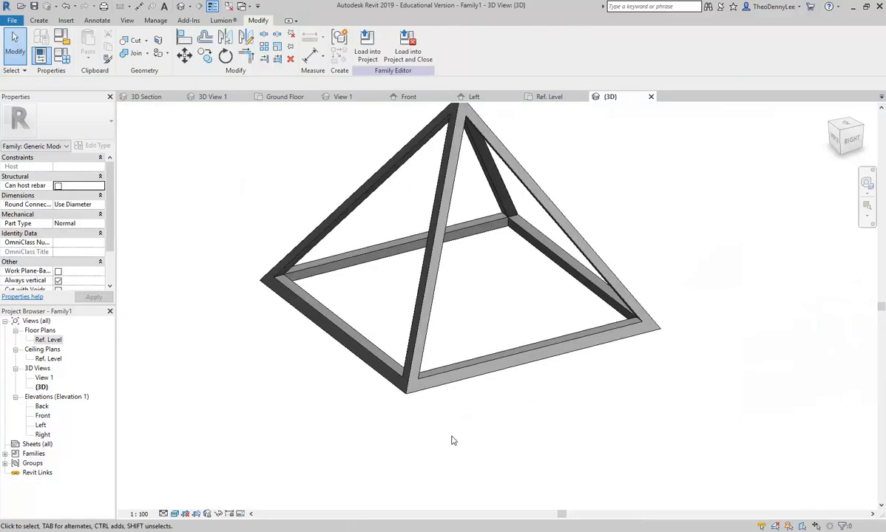
pyautogui.keyDown('shift'); pyautogui.moveTo(518, 451); pyautogui.dragTo(453, 317, button='middle'); pyautogui.keyUp('shift')
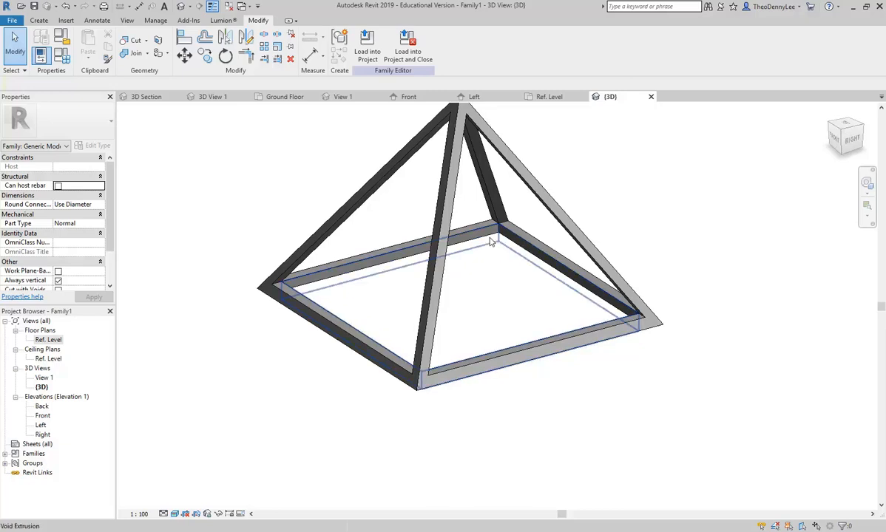
# - Delete the rectangular void extrusion that cuts through the pyramid's base plate
pyautogui.click(490, 242)
pyautogui.press('Delete')
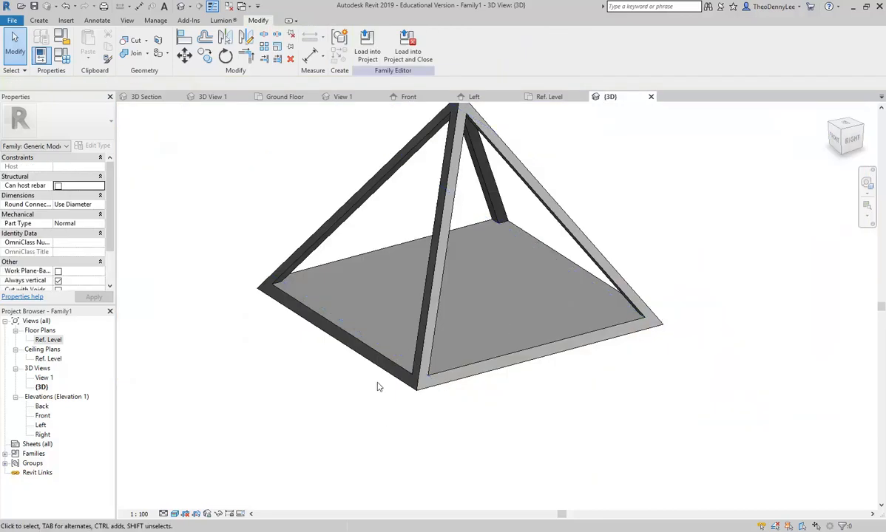
pyautogui.keyDown('shift'); pyautogui.moveTo(329, 401); pyautogui.dragTo(337, 422, button='middle'); pyautogui.keyUp('shift')
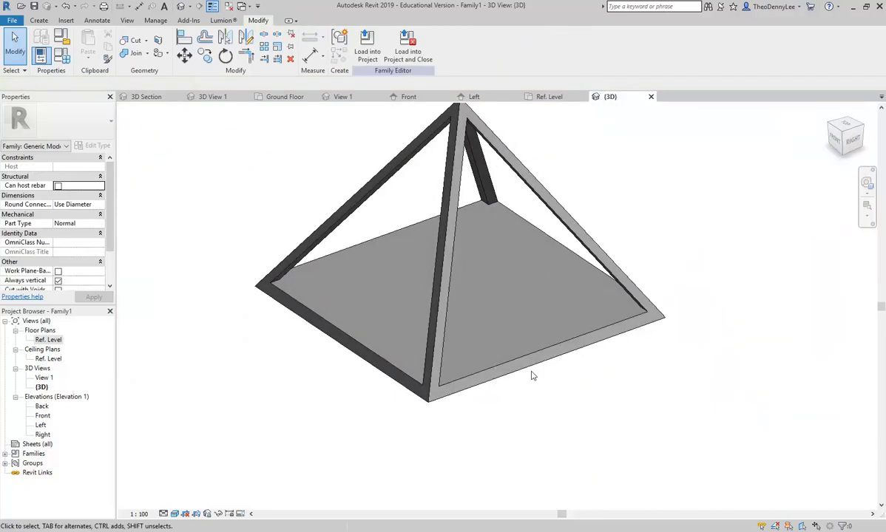
# - Start a void blend and pick the upper face of the pyramid's base plate as its work plane
pyautogui.moveTo(297, 199); pyautogui.dragTo(265, 281, button='middle')
pyautogui.click(38, 20)
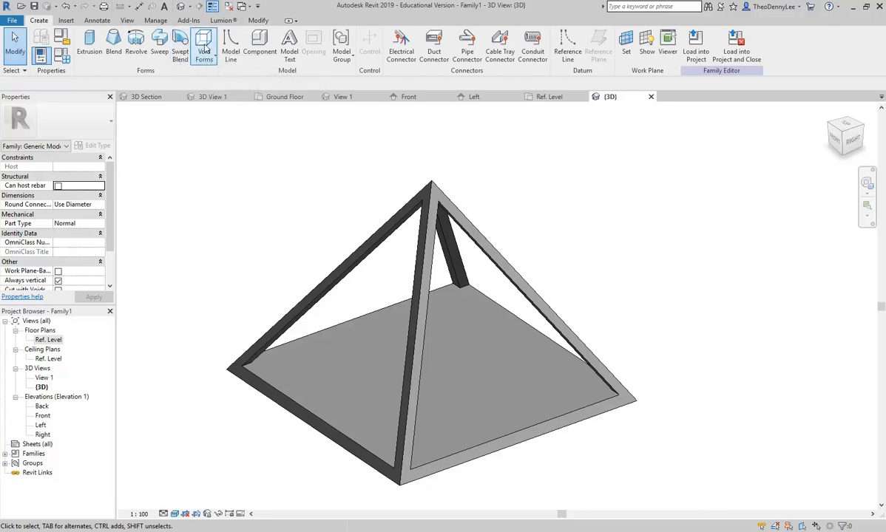
pyautogui.click(205, 49)
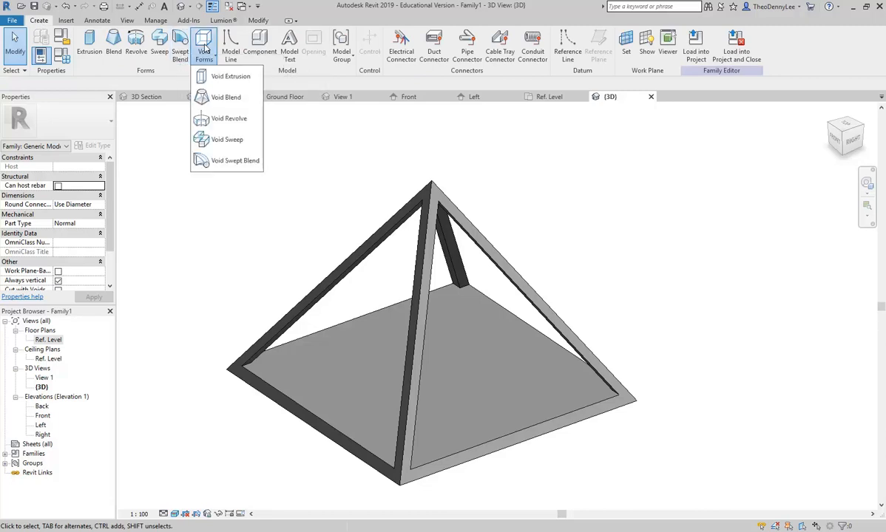
pyautogui.click(207, 99)
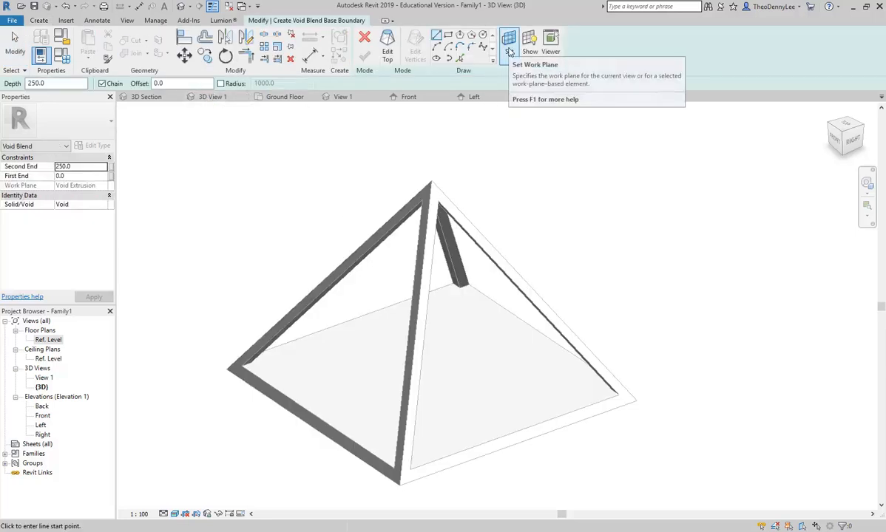
pyautogui.click(508, 50)
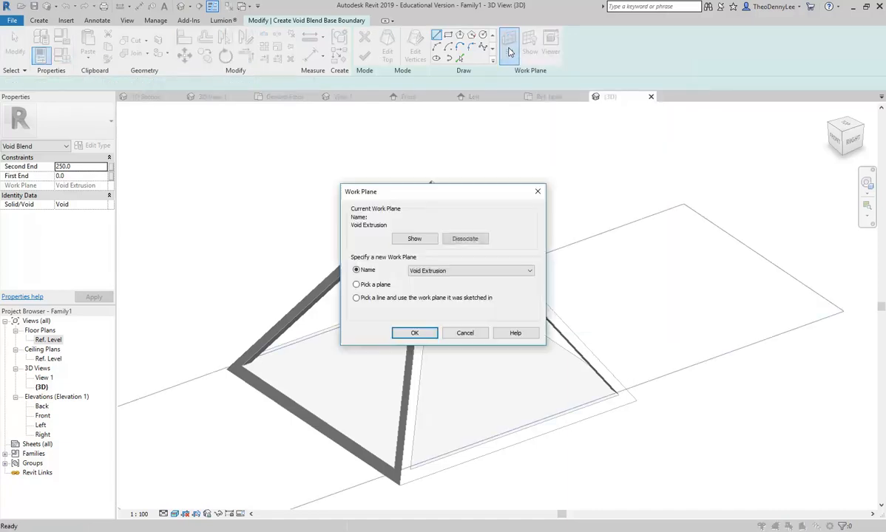
pyautogui.click(355, 284)
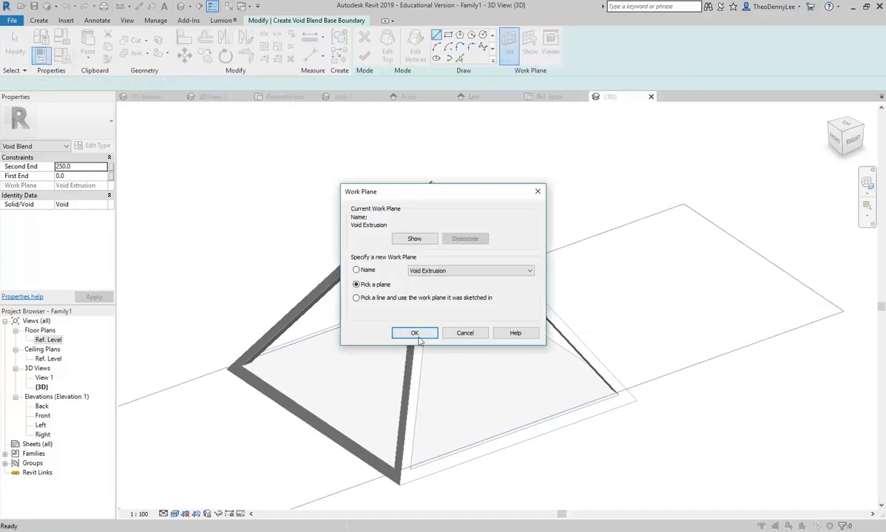
pyautogui.click(415, 333)
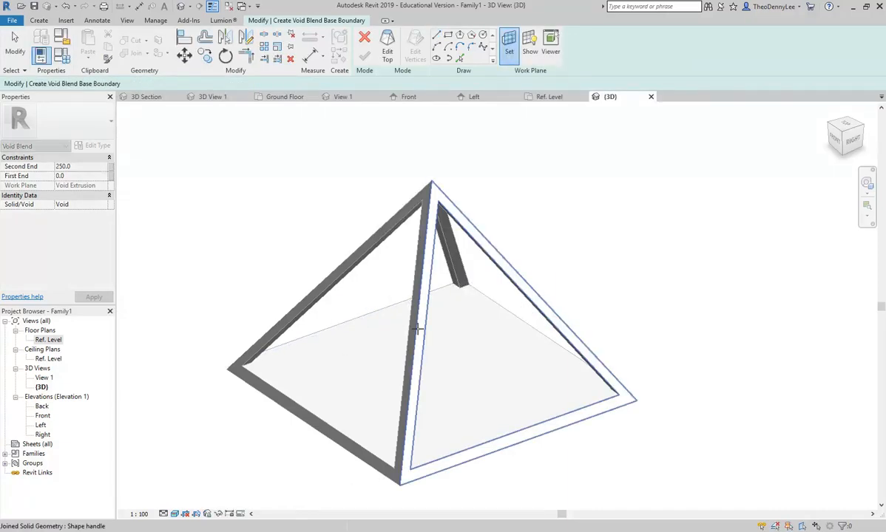
pyautogui.click(499, 327)
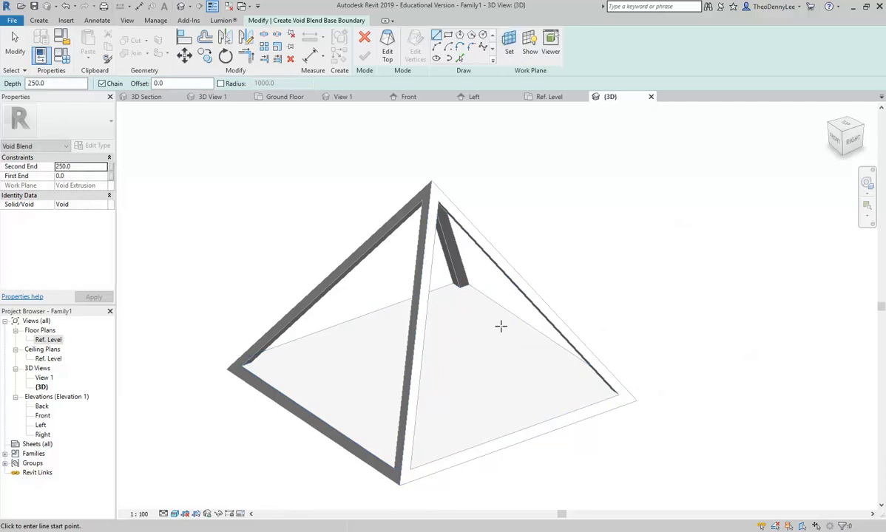
# - Sketch the void blend's base boundary as a closed rectangle connecting the inner feet of the four legs, then end the line command
pyautogui.click(459, 288)
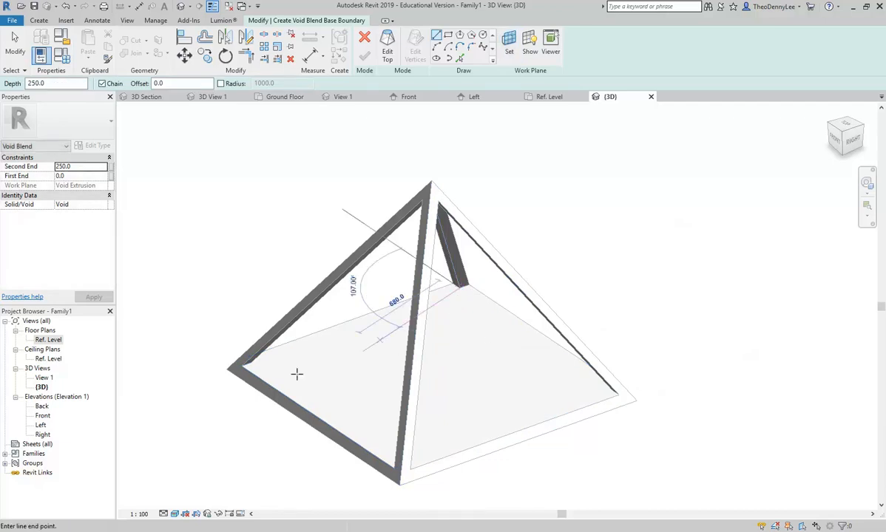
pyautogui.keyDown('shift'); pyautogui.moveTo(275, 368); pyautogui.dragTo(251, 379, button='middle'); pyautogui.keyUp('shift')
pyautogui.scroll(5, 259, 333)
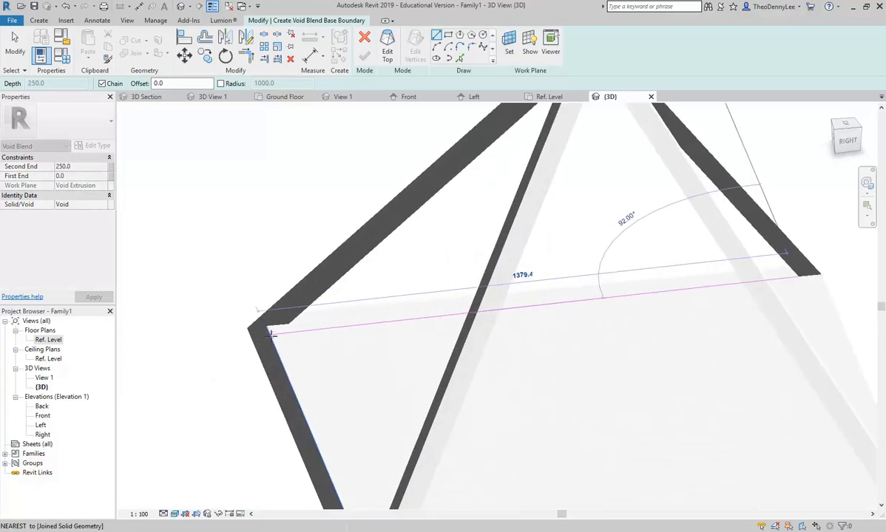
pyautogui.click(301, 338)
pyautogui.moveTo(300, 348)
pyautogui.keyDown('shift'); pyautogui.mouseDown(button='middle')
pyautogui.moveTo(277, 292)
pyautogui.moveTo(553, 294)
pyautogui.mouseUp(button='middle'); pyautogui.keyUp('shift')
pyautogui.moveTo(498, 321)
pyautogui.mouseDown(button='middle')
pyautogui.moveTo(386, 217)
pyautogui.moveTo(274, 146)
pyautogui.mouseUp(button='middle')
pyautogui.moveTo(611, 208); pyautogui.dragTo(438, 360, button='middle')
pyautogui.click(689, 263)
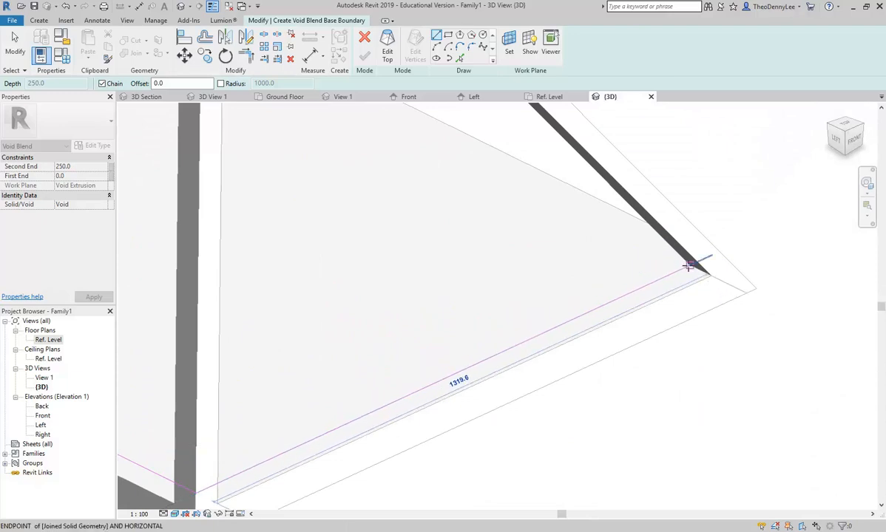
pyautogui.moveTo(378, 296)
pyautogui.keyDown('shift'); pyautogui.mouseDown(button='middle')
pyautogui.moveTo(480, 293)
pyautogui.moveTo(425, 360)
pyautogui.moveTo(312, 277)
pyautogui.mouseUp(button='middle'); pyautogui.keyUp('shift')
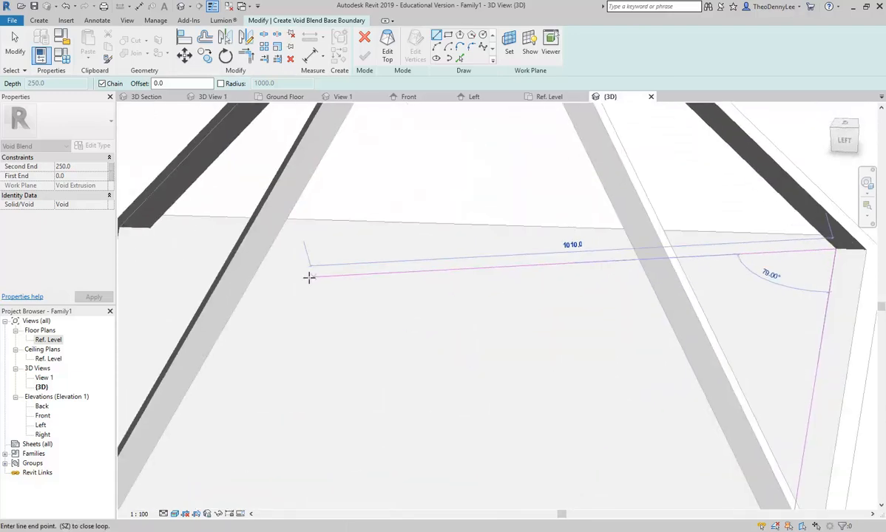
pyautogui.click(150, 229)
pyautogui.keyDown('shift'); pyautogui.moveTo(356, 365); pyautogui.dragTo(215, 357, button='middle'); pyautogui.keyUp('shift')
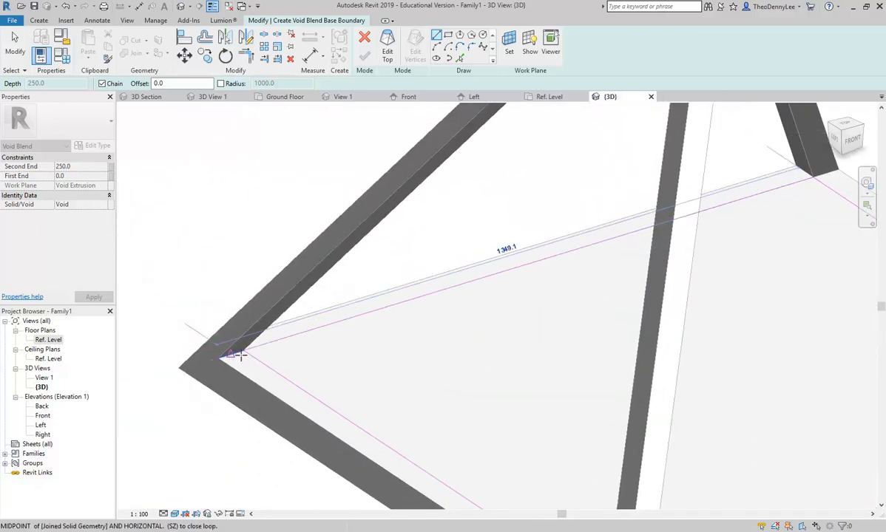
pyautogui.click(244, 351)
pyautogui.rightClick(194, 272)
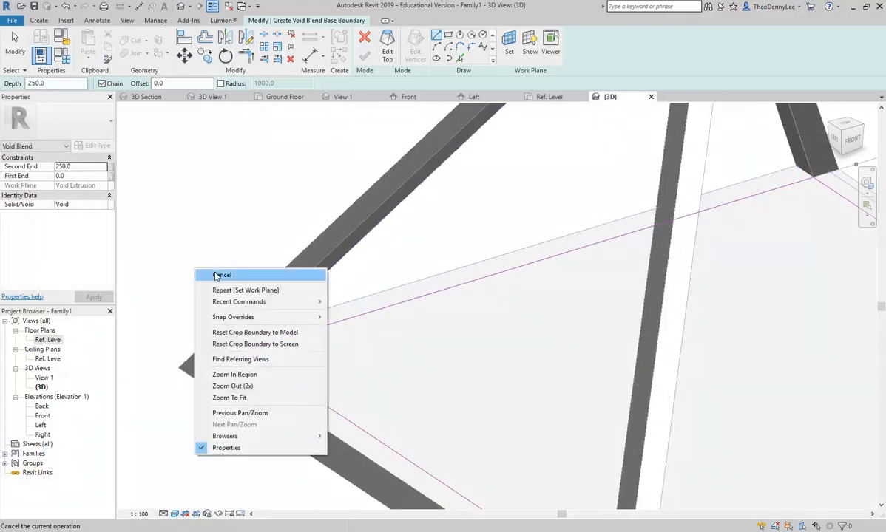
pyautogui.click(238, 279)
pyautogui.keyDown('shift'); pyautogui.moveTo(364, 297); pyautogui.dragTo(308, 343, button='middle'); pyautogui.keyUp('shift')
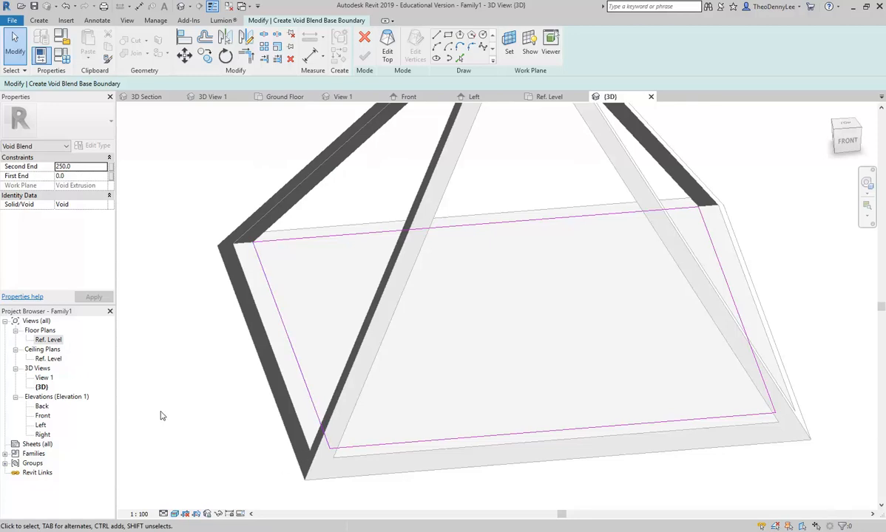
# - Open the Ref. Level floor plan and switch the void blend to its top boundary sketch
pyautogui.doubleClick(48, 339)
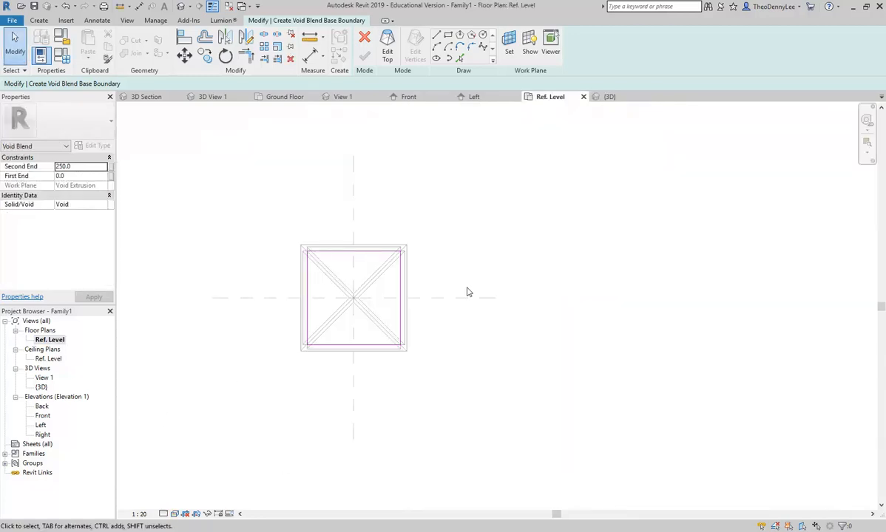
pyautogui.scroll(4, 344, 297)
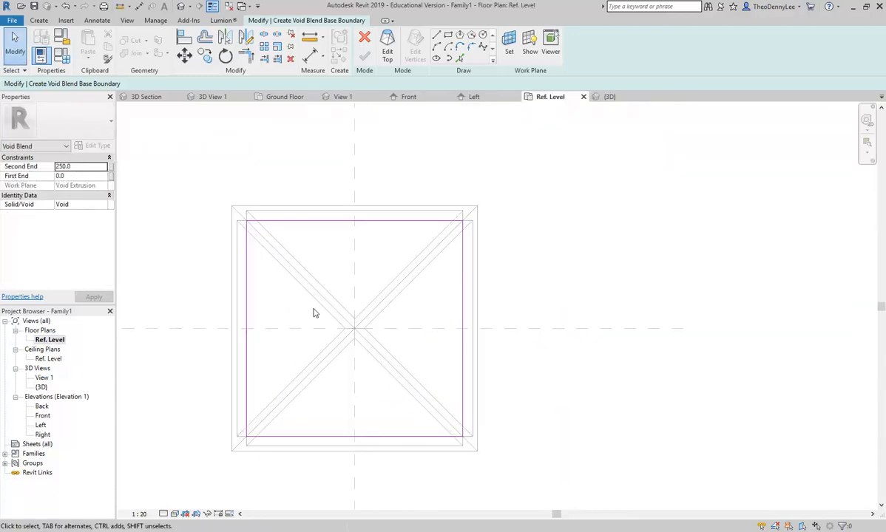
pyautogui.click(387, 50)
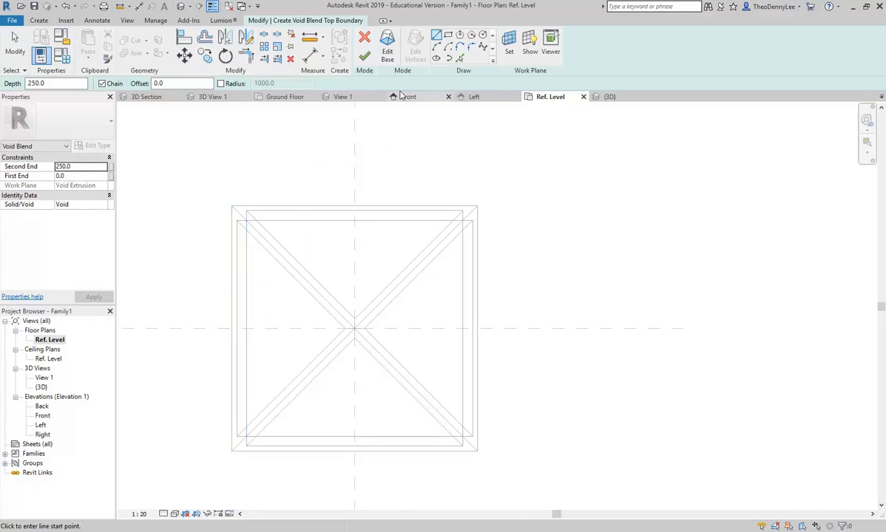
# - Create the void blend's top boundary by picking the base's four outer edges with a 50 inward offset
pyautogui.click(461, 59)
pyautogui.doubleClick(151, 81)
pyautogui.write('5')
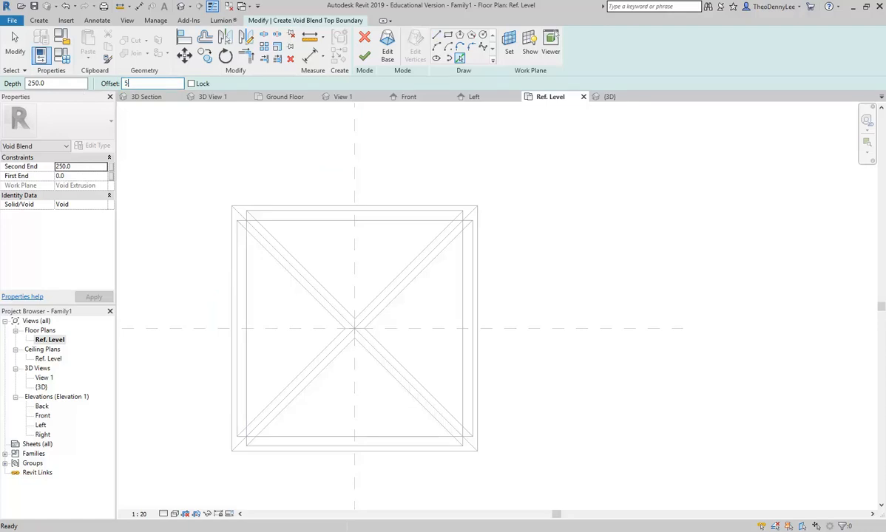
pyautogui.click(233, 279)
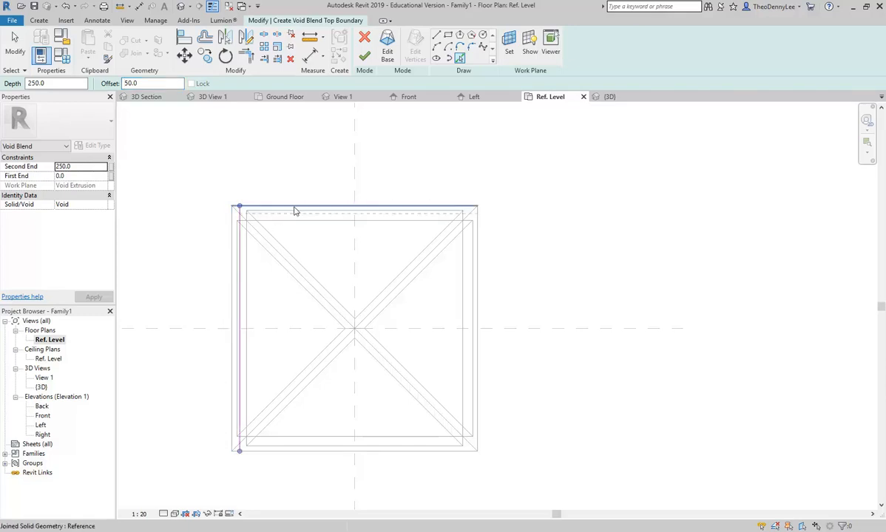
pyautogui.click(295, 212)
pyautogui.click(477, 337)
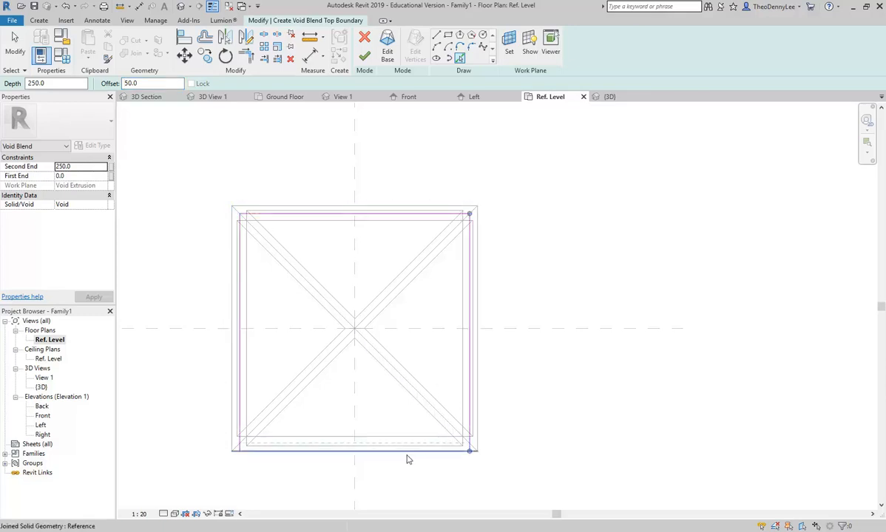
pyautogui.click(407, 458)
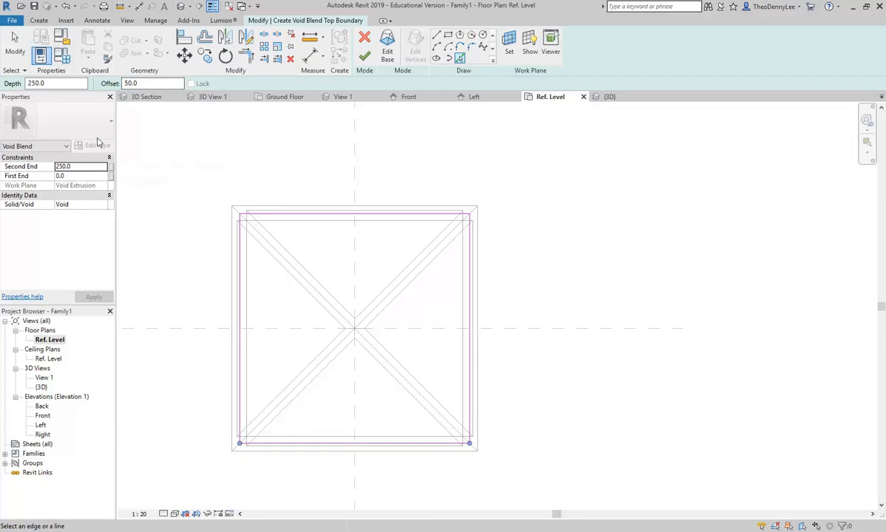
# - Set the void blend's Second End to 50 and finish the blend
pyautogui.click(85, 166)
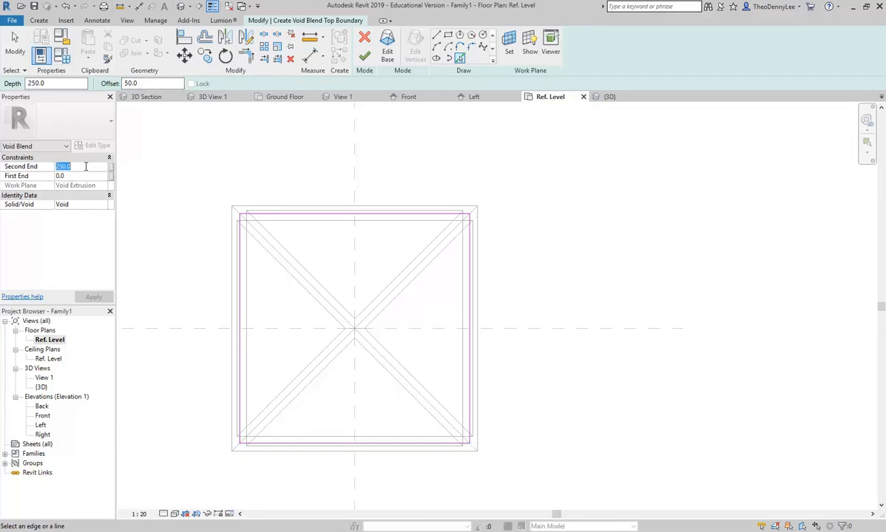
pyautogui.write('50')
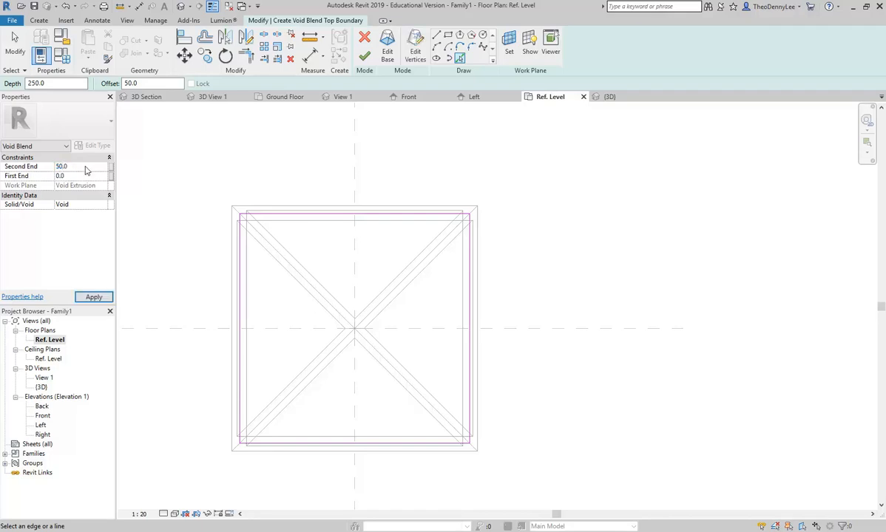
pyautogui.click(364, 55)
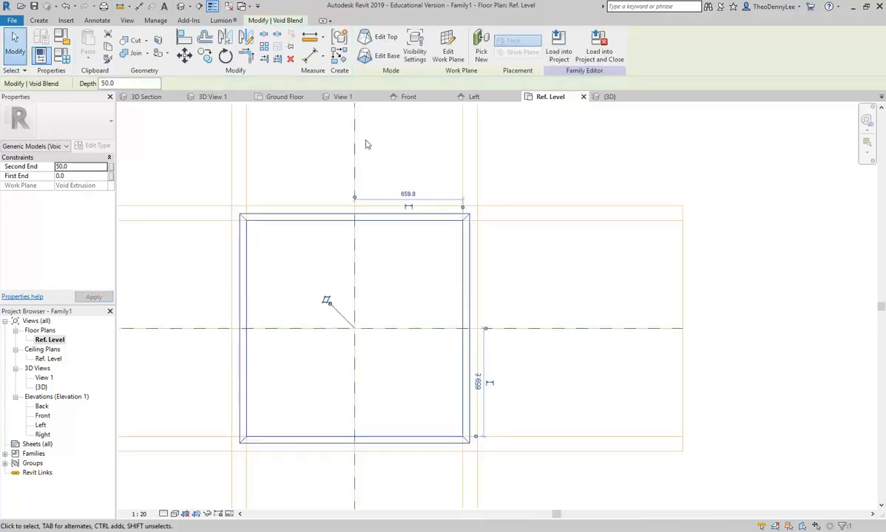
pyautogui.scroll(-2, 238, 276)
pyautogui.moveTo(239, 276); pyautogui.dragTo(312, 244, button='middle')
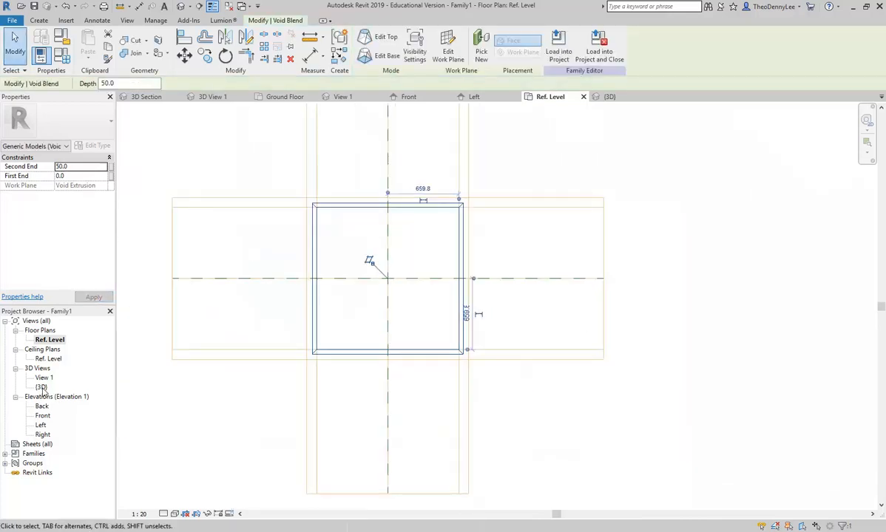
# - In the {3D} view, select the void blend at the pyramid's base and set its Second End to -50
pyautogui.doubleClick(41, 387)
pyautogui.click(281, 450)
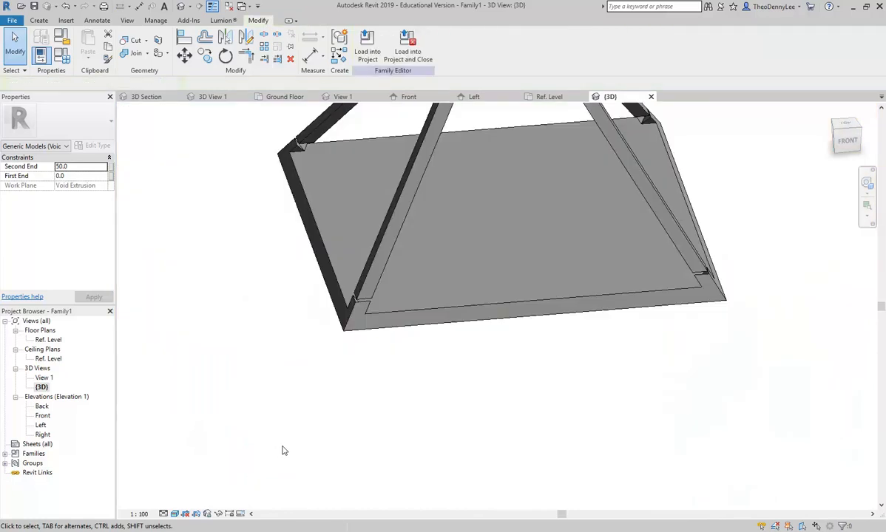
pyautogui.scroll(5, 337, 347)
pyautogui.click(348, 320)
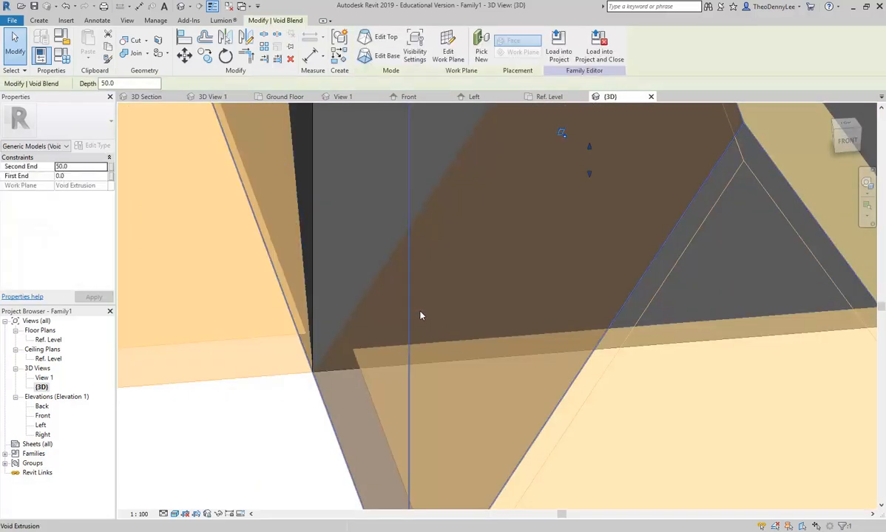
pyautogui.click(57, 167)
pyautogui.write('-')
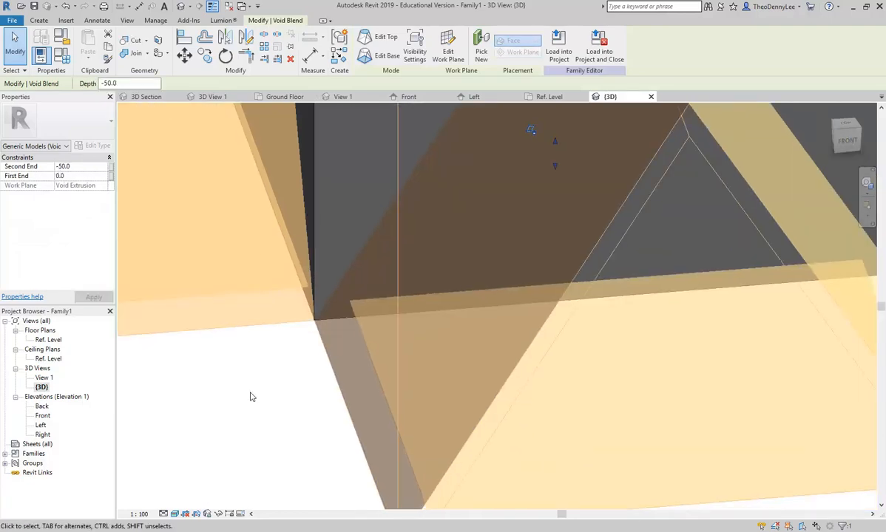
pyautogui.click(250, 397)
# - Examine the hollowed base frame, its corner joints with the legs and the whole pyramid in 3D
pyautogui.scroll(-4, 250, 397)
pyautogui.keyDown('shift'); pyautogui.moveTo(250, 397); pyautogui.dragTo(306, 364, button='middle'); pyautogui.keyUp('shift')
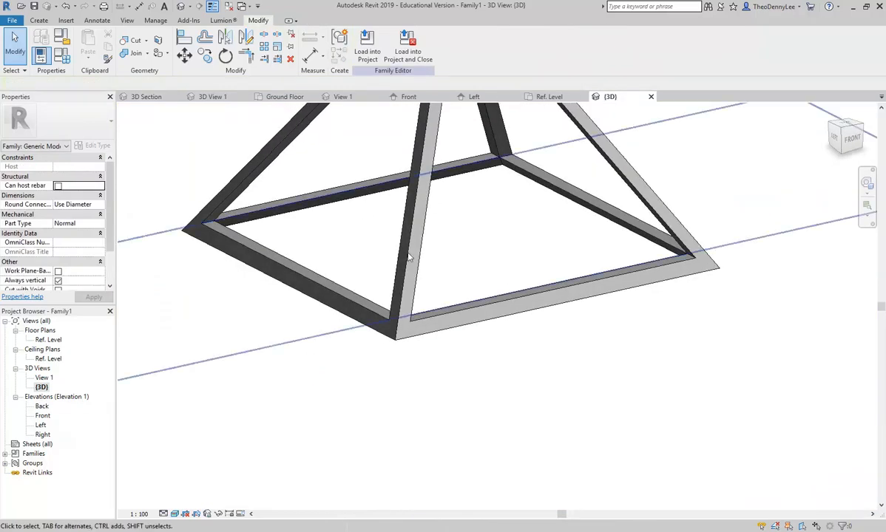
pyautogui.scroll(3, 441, 213)
pyautogui.moveTo(547, 221); pyautogui.dragTo(460, 419, button='middle')
pyautogui.scroll(-1, 461, 311)
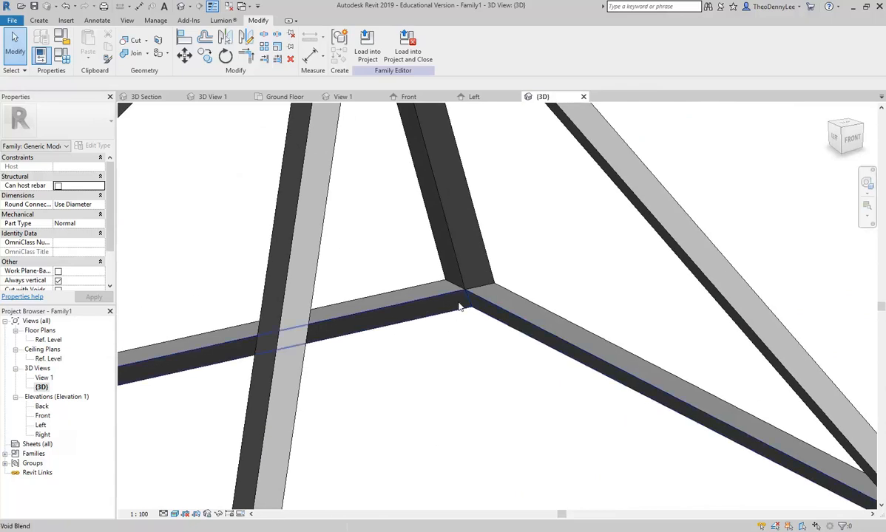
pyautogui.scroll(-3, 474, 385)
pyautogui.scroll(-1, 474, 384)
pyautogui.moveTo(475, 384); pyautogui.dragTo(478, 337, button='middle')
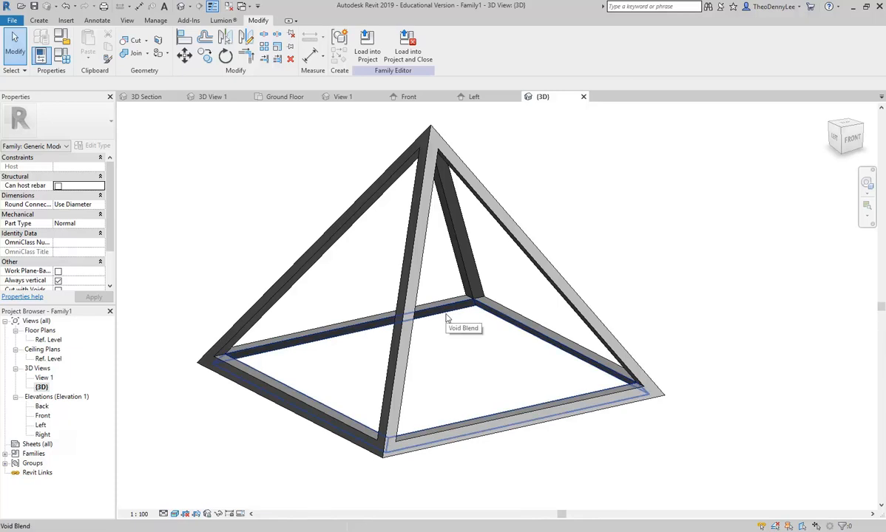
pyautogui.keyDown('shift'); pyautogui.moveTo(451, 313); pyautogui.dragTo(314, 267, button='middle'); pyautogui.keyUp('shift')
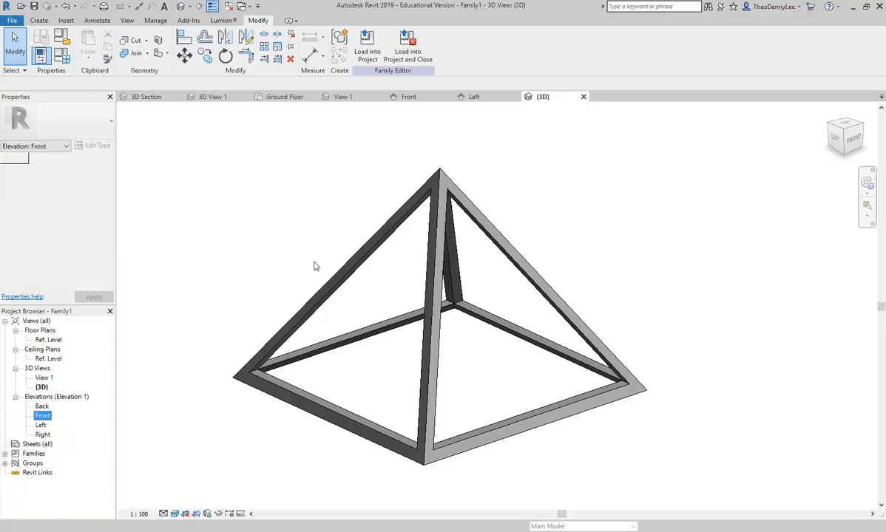
# - In the Front elevation, measure the horizontal distance between a leg's outer and inner edges at the base's upper face
pyautogui.doubleClick(42, 416)
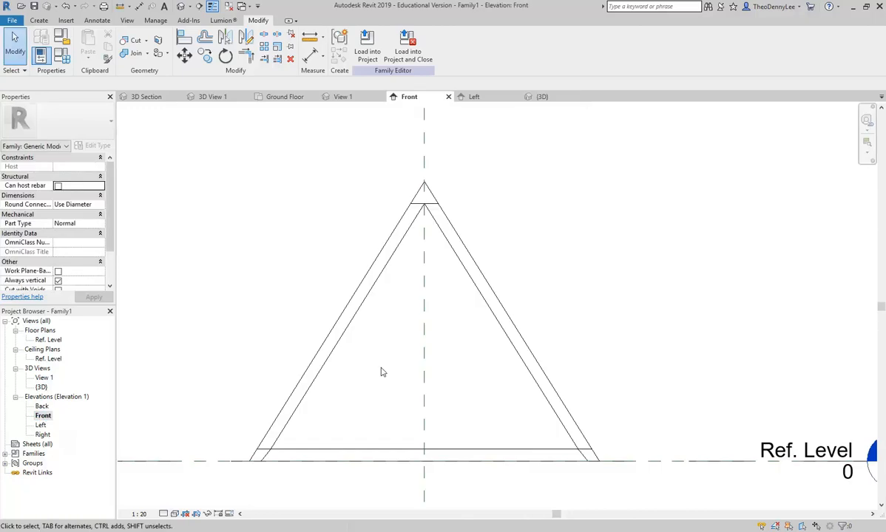
pyautogui.scroll(5, 545, 462)
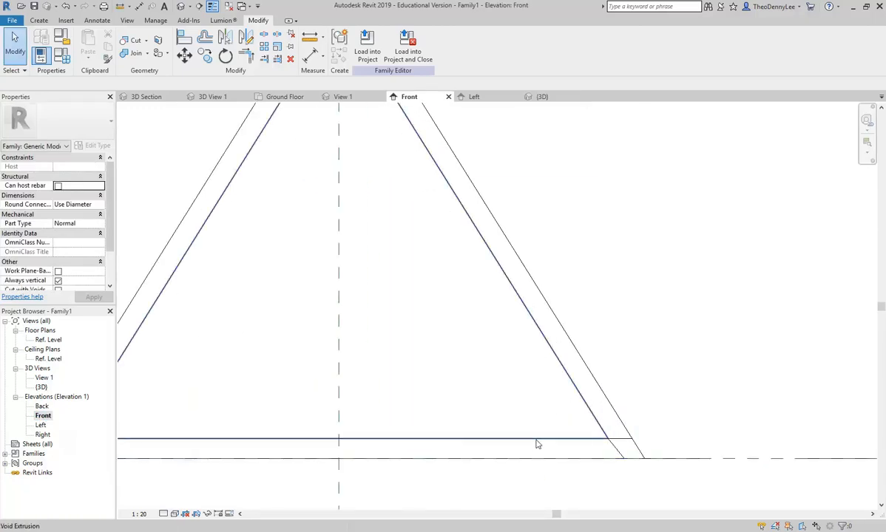
pyautogui.scroll(3, 607, 444)
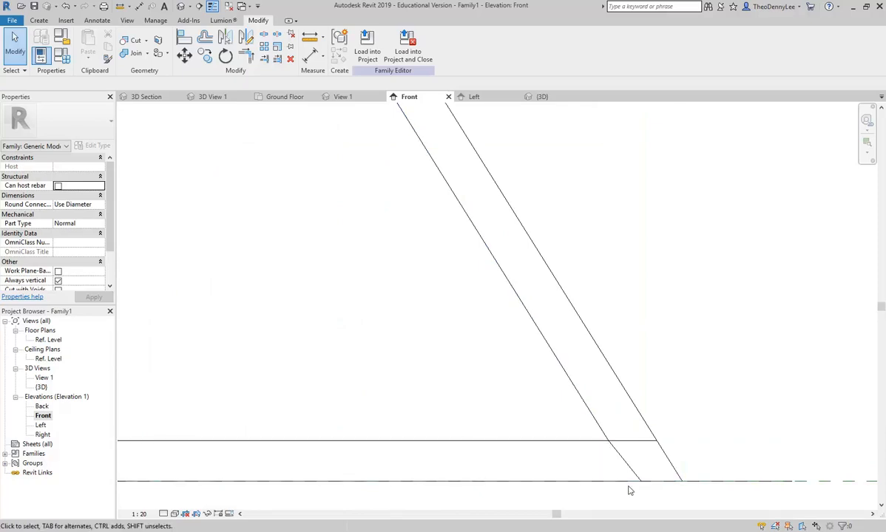
pyautogui.scroll(3, 575, 423)
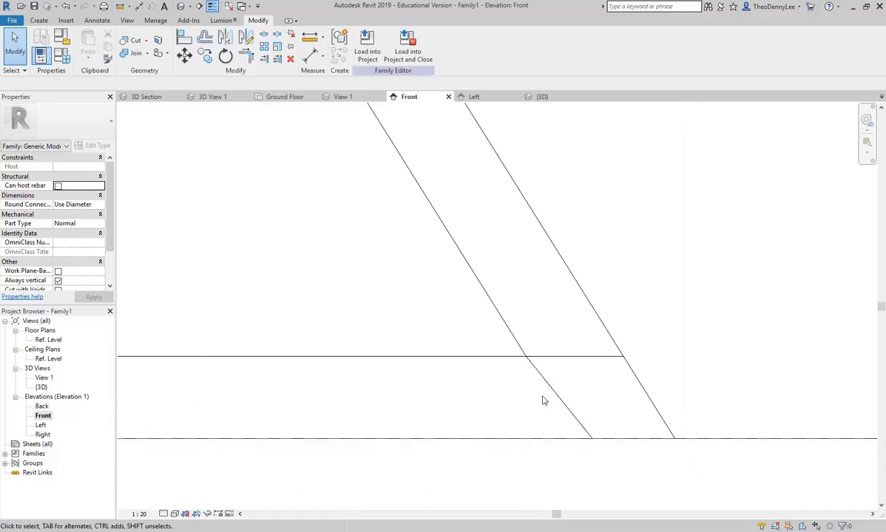
pyautogui.click(554, 398)
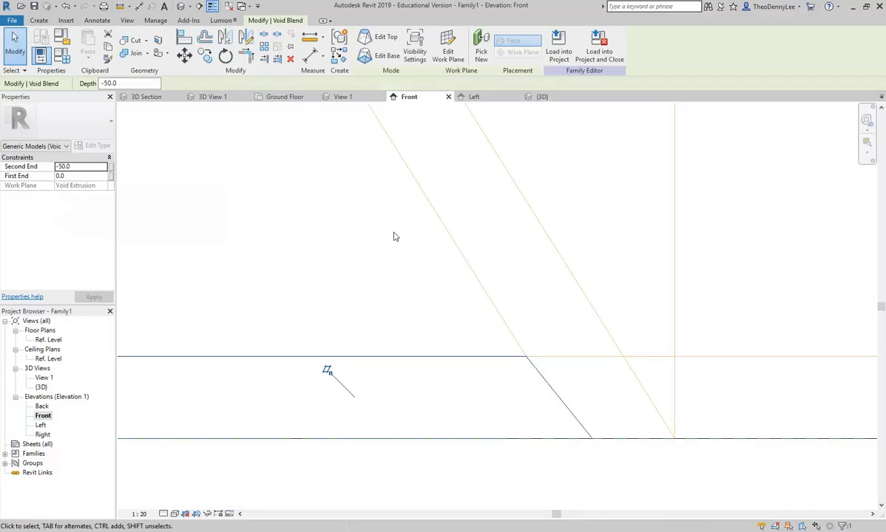
pyautogui.click(311, 41)
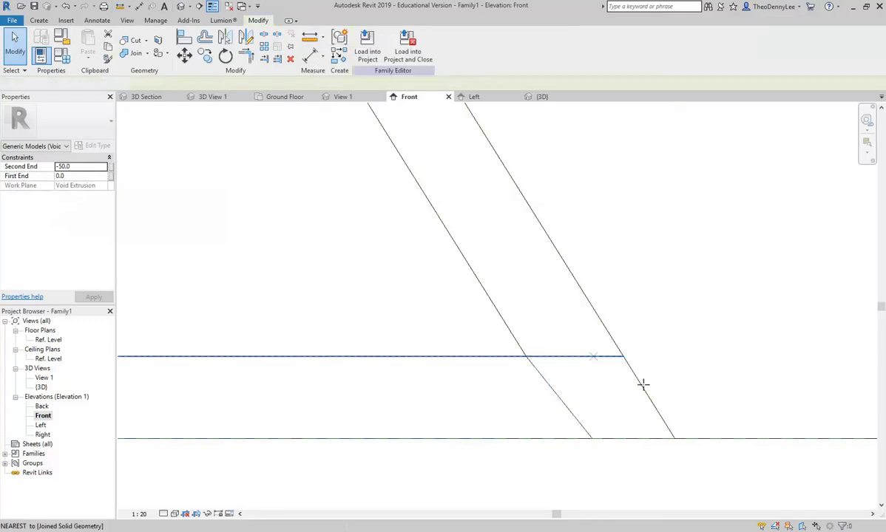
pyautogui.click(624, 357)
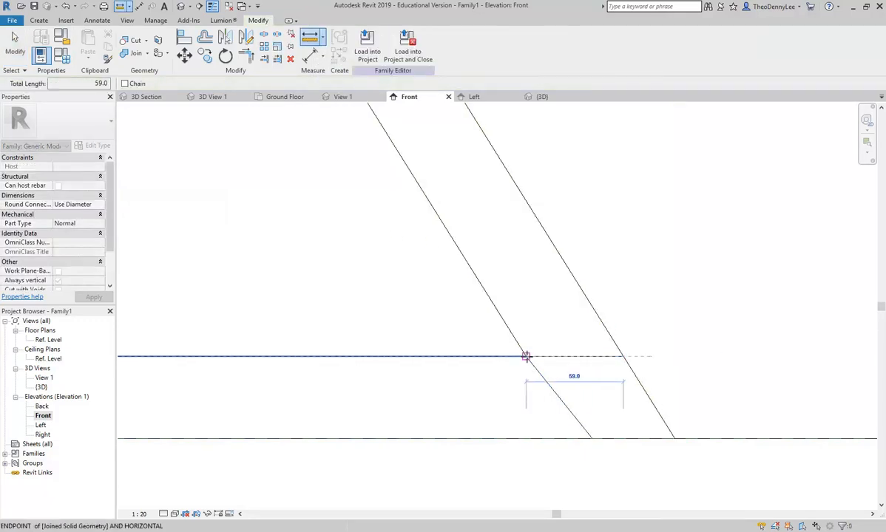
pyautogui.click(525, 356)
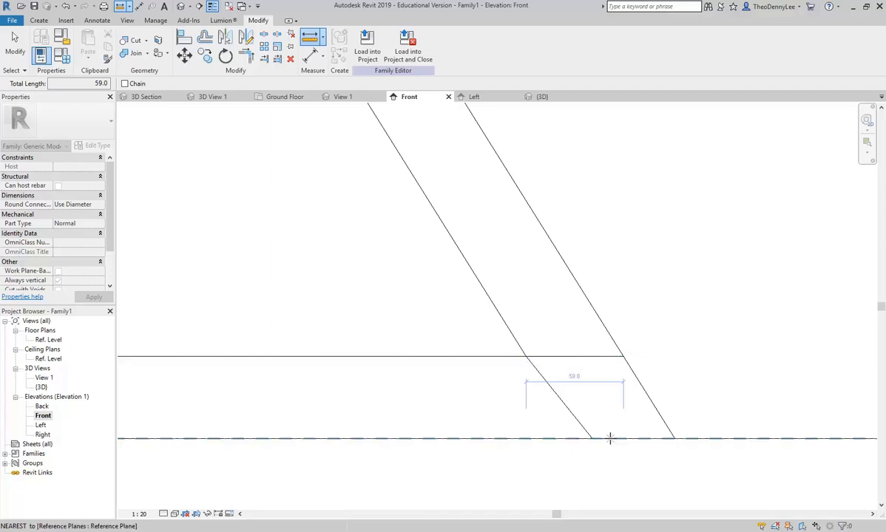
pyautogui.rightClick(608, 245)
pyautogui.click(625, 259)
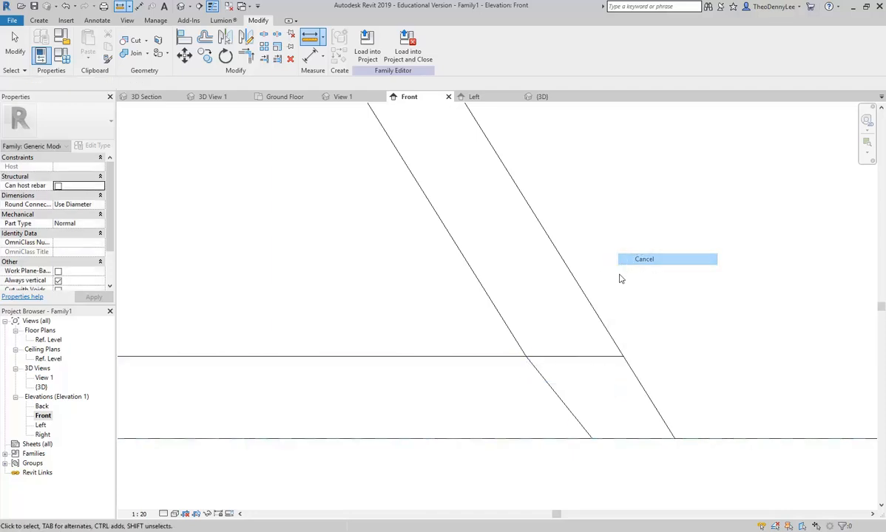
# - Select the void blend and open its top boundary sketch for editing in the Ref. Level floor plan
pyautogui.click(572, 414)
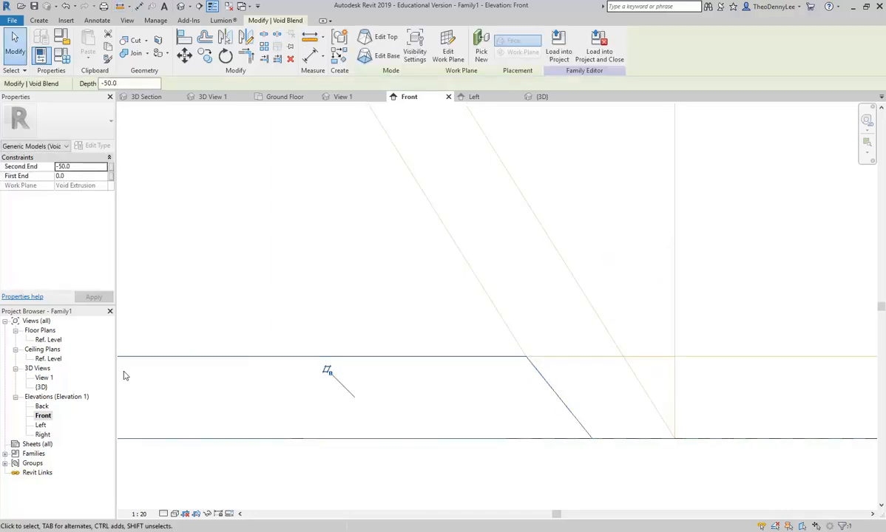
pyautogui.doubleClick(52, 339)
pyautogui.moveTo(375, 374); pyautogui.dragTo(476, 333, button='middle')
pyautogui.scroll(6, 466, 397)
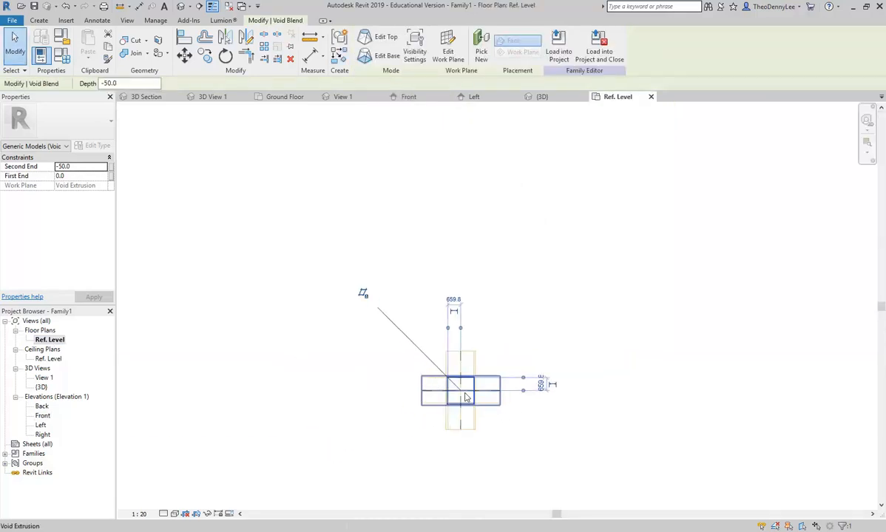
pyautogui.scroll(4, 465, 397)
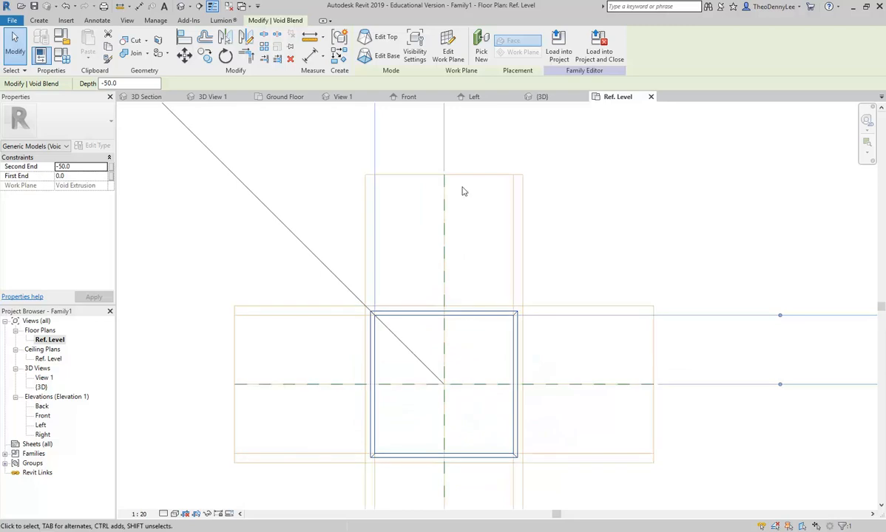
pyautogui.click(375, 37)
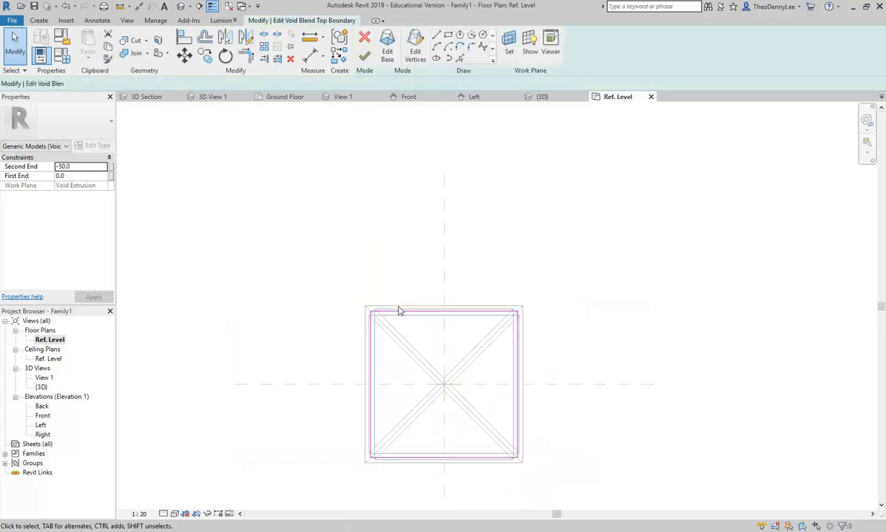
pyautogui.scroll(2, 387, 350)
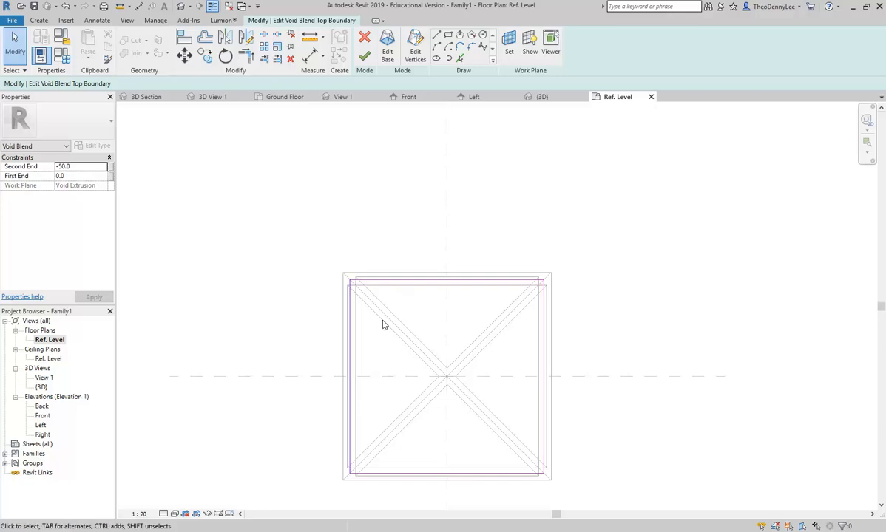
# - Offset the whole top boundary loop 9 inward without keeping a copy, finish the void blend, and check the frame in 3D
pyautogui.click(205, 37)
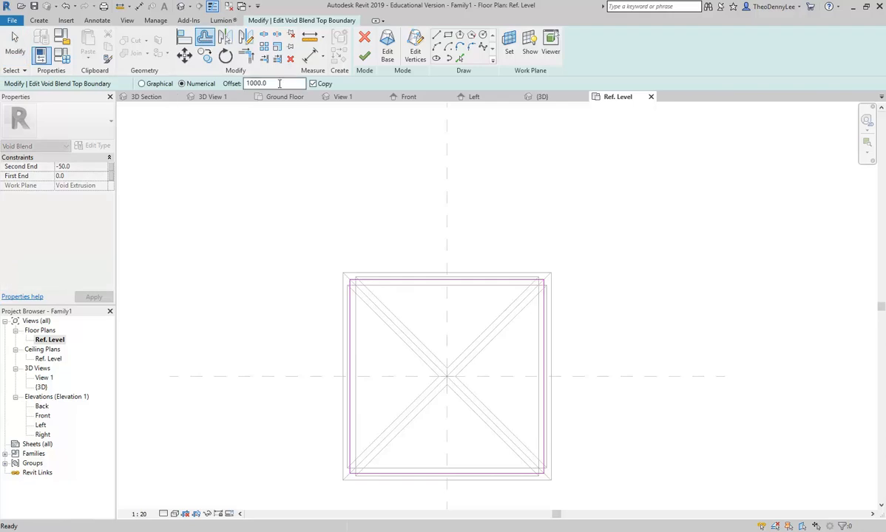
pyautogui.click(312, 83)
pyautogui.click(191, 85)
pyautogui.write('9')
pyautogui.moveTo(403, 307); pyautogui.dragTo(397, 267, button='middle')
pyautogui.scroll(1, 396, 267)
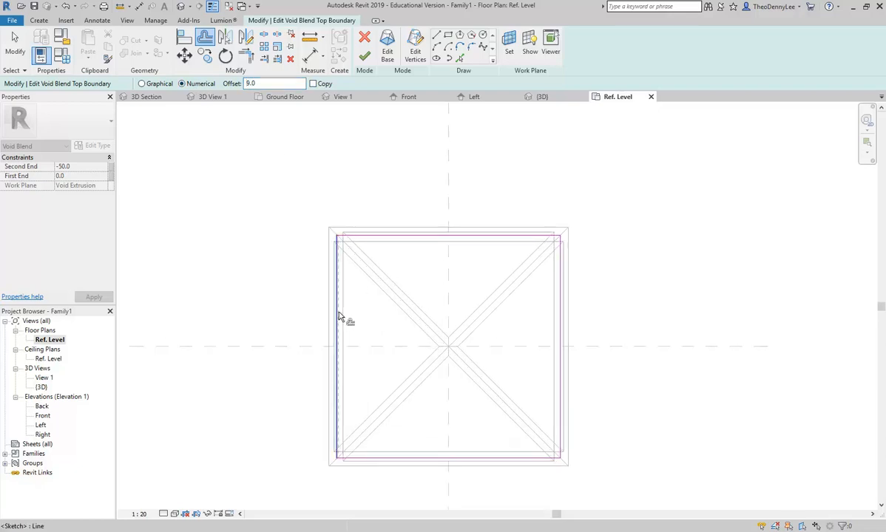
pyautogui.press('Tab')
pyautogui.click(340, 317)
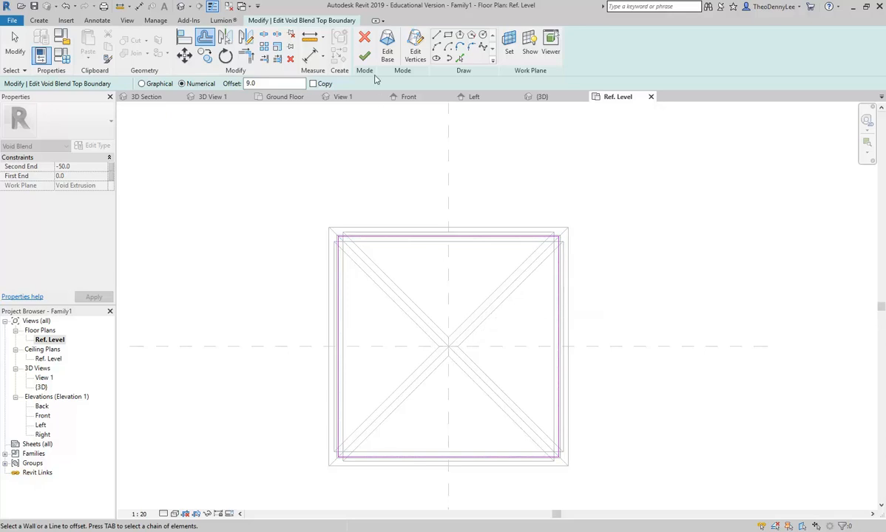
pyautogui.click(364, 55)
pyautogui.click(263, 173)
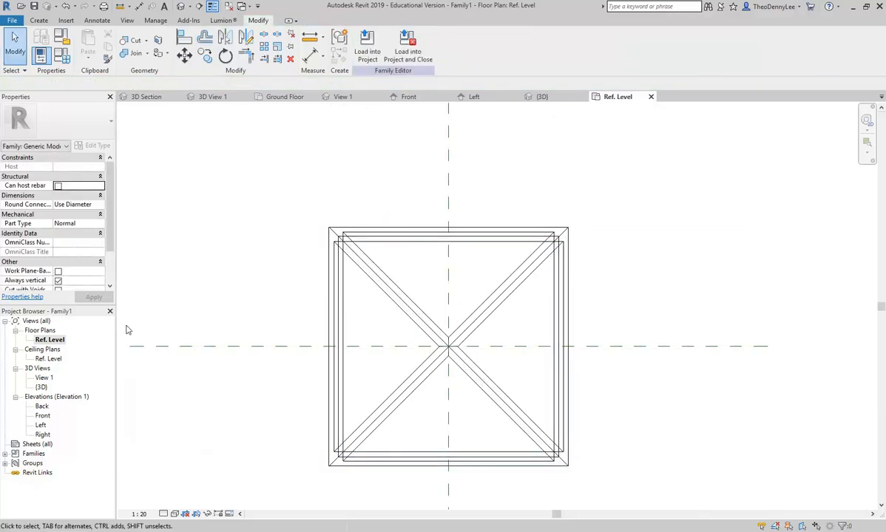
pyautogui.doubleClick(41, 386)
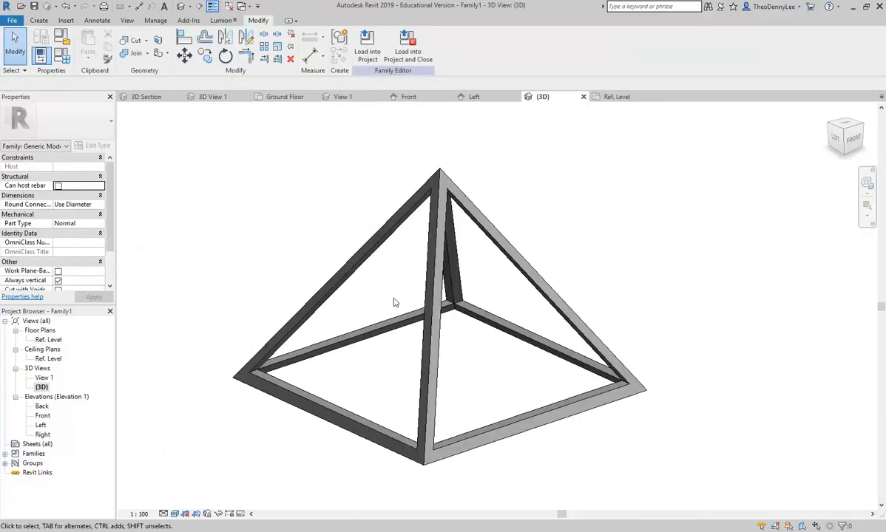
pyautogui.moveTo(555, 360)
pyautogui.keyDown('shift'); pyautogui.mouseDown(button='middle')
pyautogui.moveTo(507, 376)
pyautogui.moveTo(545, 372)
pyautogui.mouseUp(button='middle'); pyautogui.keyUp('shift')
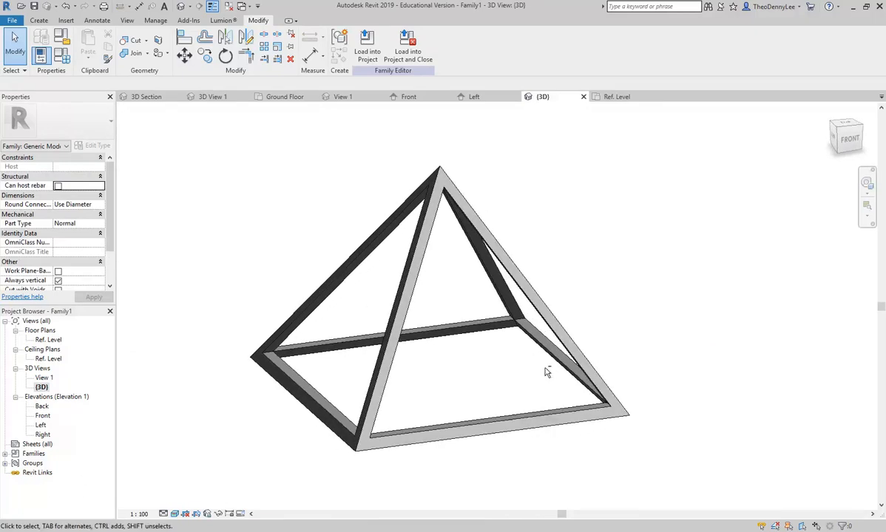
# - Check the frame's member thickness in the Front elevation, and review the whole pyramid in 3D
pyautogui.doubleClick(43, 416)
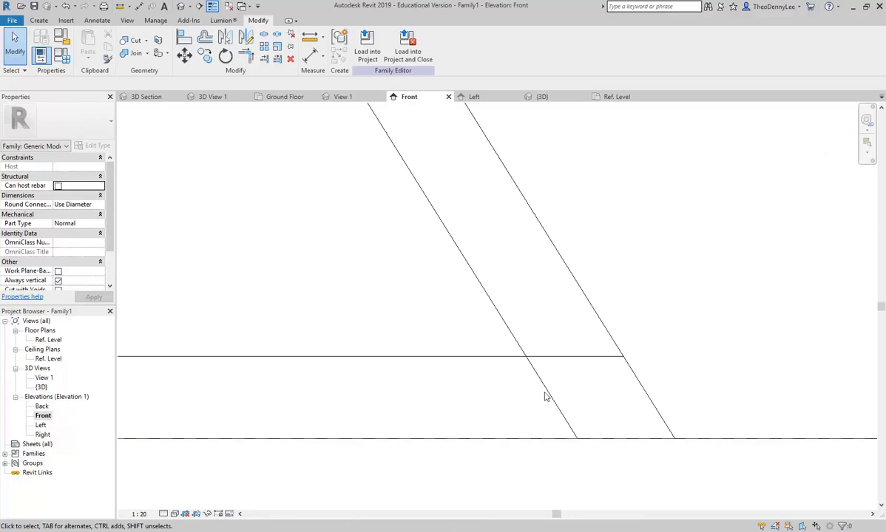
pyautogui.moveTo(306, 302); pyautogui.dragTo(638, 435, button='middle')
pyautogui.scroll(-1, 397, 391)
pyautogui.scroll(-1, 397, 391)
pyautogui.moveTo(397, 391); pyautogui.dragTo(523, 361, button='middle')
pyautogui.scroll(-2, 473, 371)
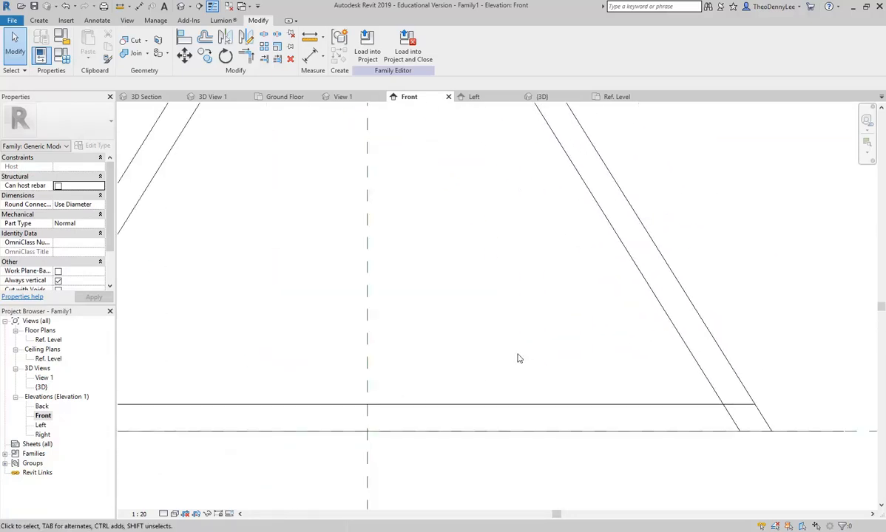
pyautogui.scroll(-3, 451, 324)
pyautogui.moveTo(477, 333); pyautogui.dragTo(596, 345, button='middle')
pyautogui.scroll(1, 595, 345)
pyautogui.doubleClick(42, 387)
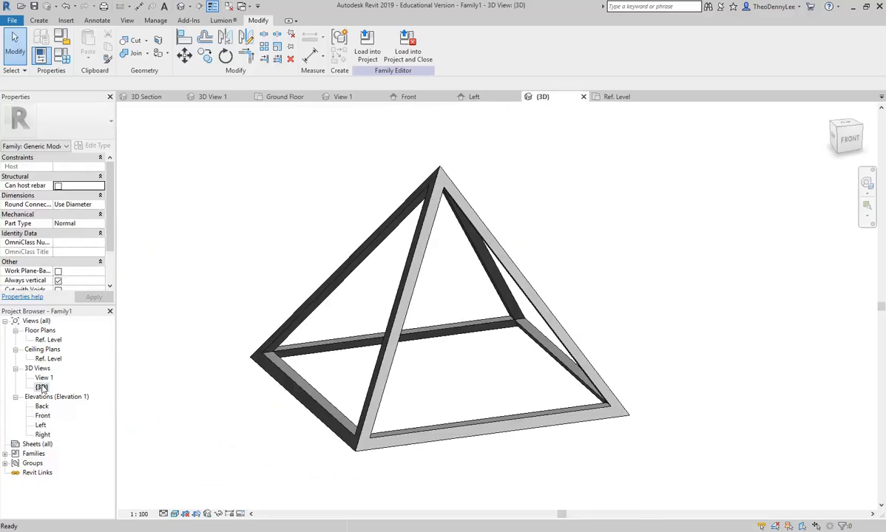
pyautogui.keyDown('shift'); pyautogui.moveTo(244, 241); pyautogui.dragTo(288, 252, button='middle'); pyautogui.keyUp('shift')
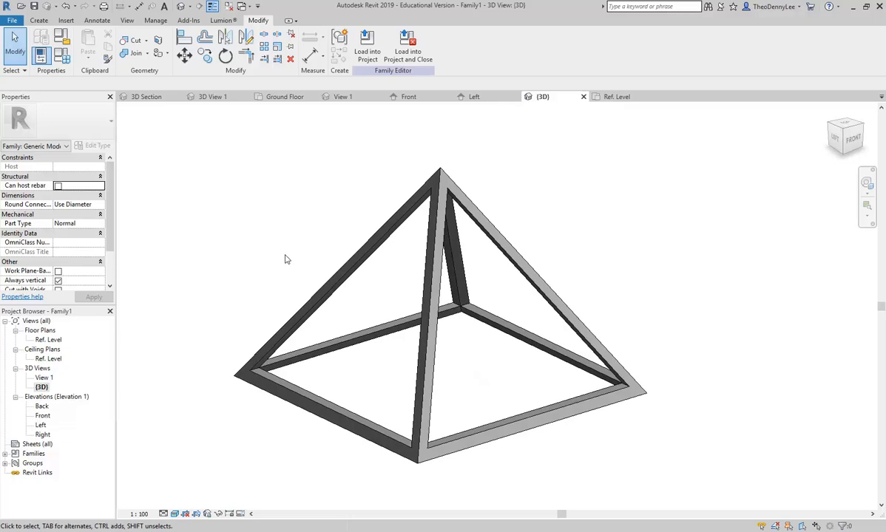
# - Save the family as Pyramid-Frame in the 3D & Digital Pres folder
pyautogui.click(11, 21)
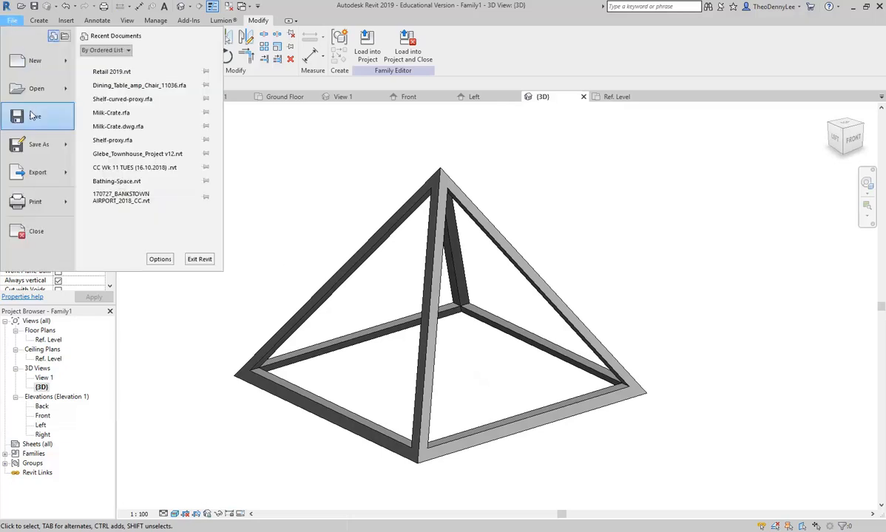
pyautogui.moveTo(37, 144)
pyautogui.click(123, 108)
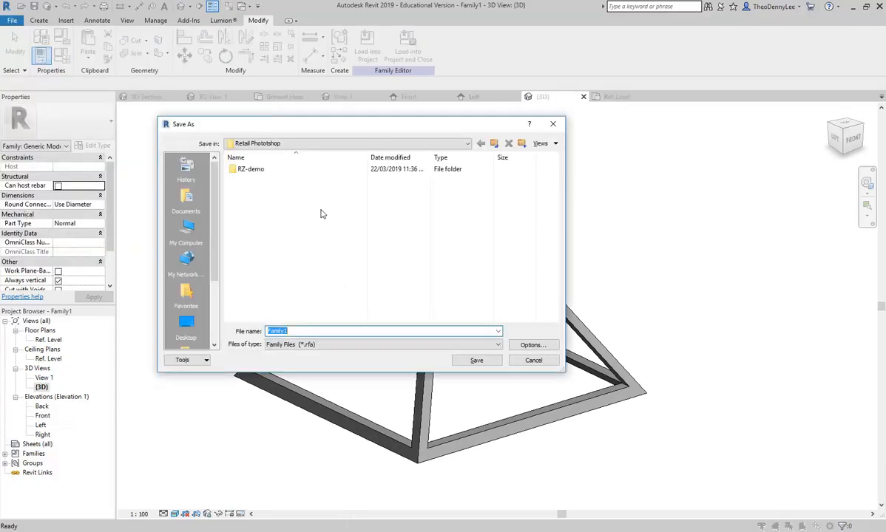
pyautogui.click(334, 144)
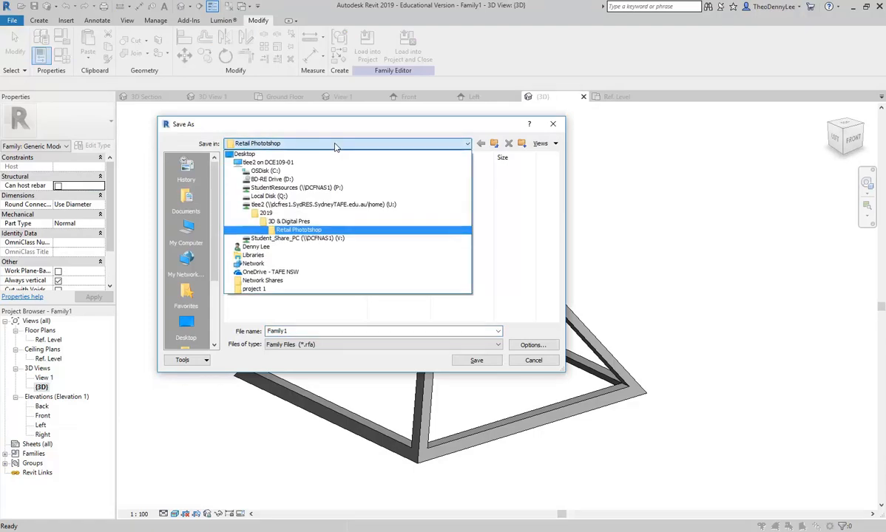
pyautogui.click(281, 221)
pyautogui.doubleClick(310, 331)
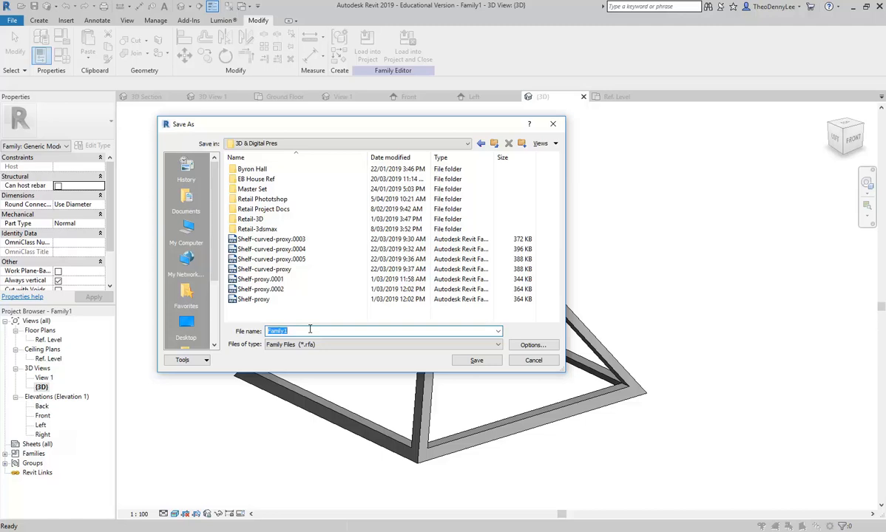
pyautogui.write('Pyramid-Frame')
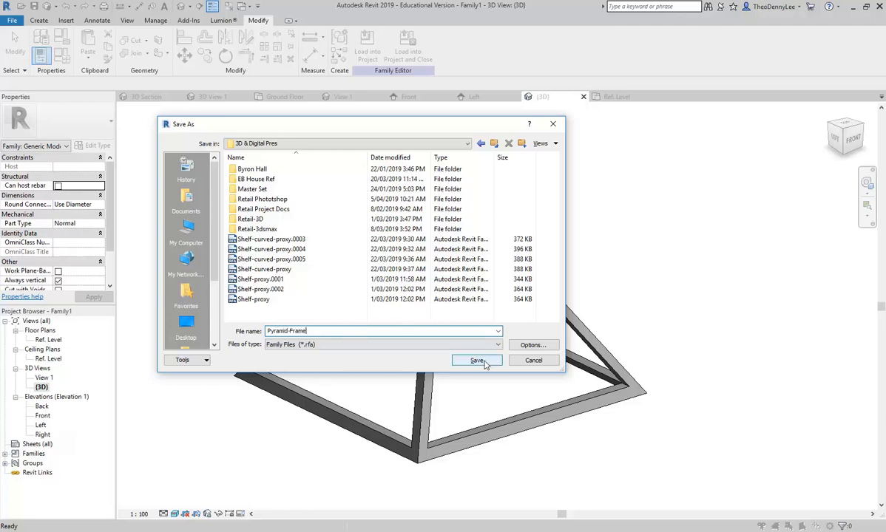
pyautogui.click(478, 361)
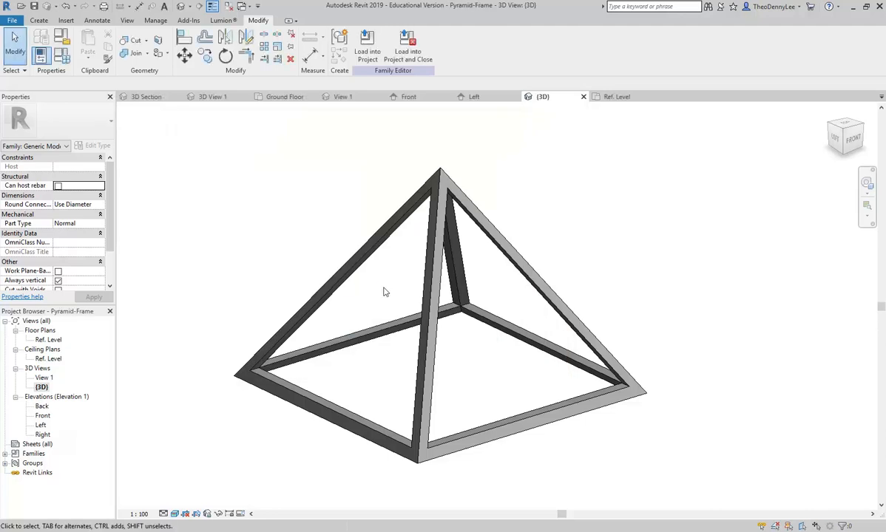
# - Select a void extrusion to examine the voids that cut the pyramid frame in 3D, and clear the selection
pyautogui.moveTo(285, 207); pyautogui.dragTo(333, 231, button='middle')
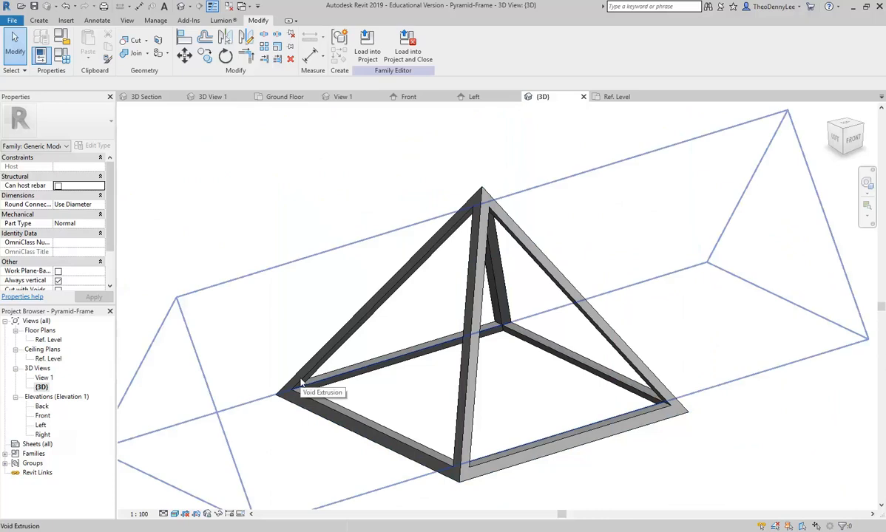
pyautogui.click(301, 403)
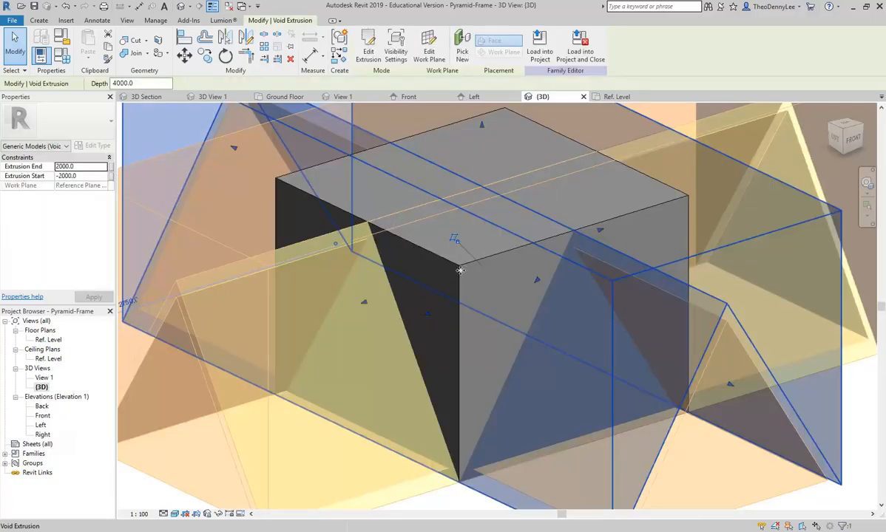
pyautogui.scroll(-3, 460, 271)
pyautogui.moveTo(460, 271); pyautogui.dragTo(433, 337, button='middle')
pyautogui.scroll(-2, 431, 302)
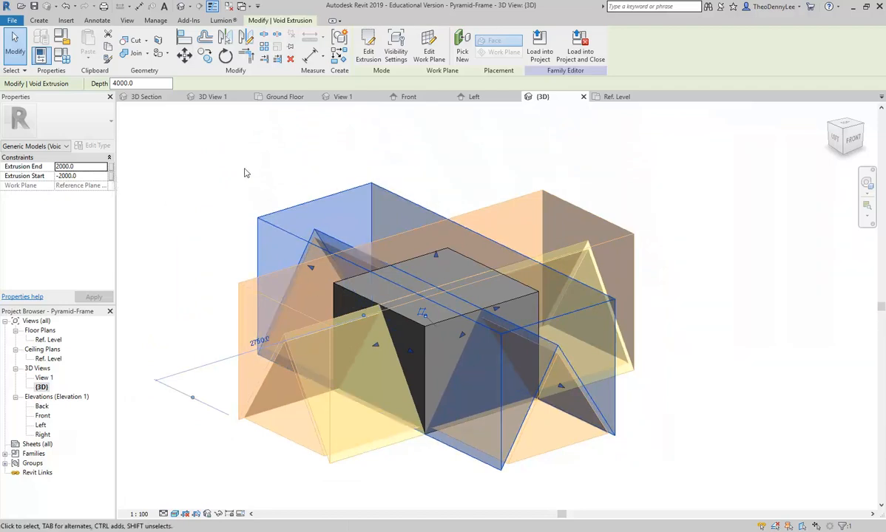
pyautogui.click(197, 169)
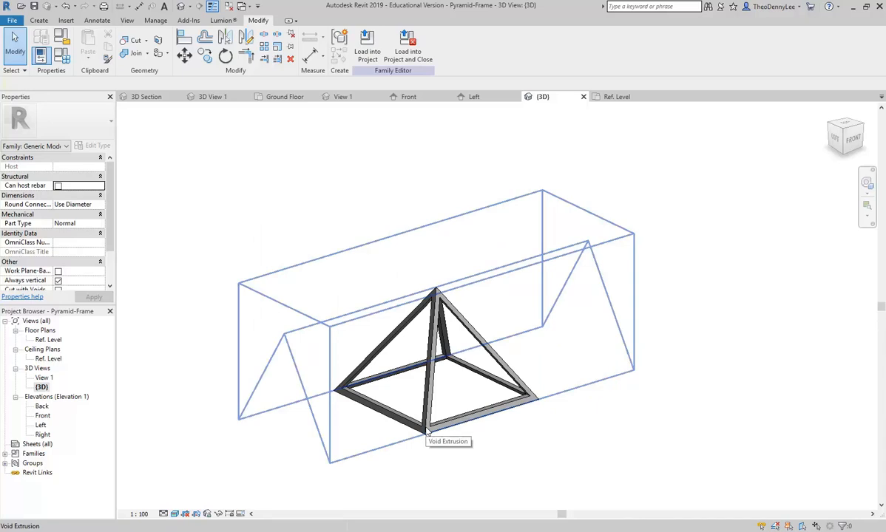
# - Associate the joined frame solid's Material with a new family type parameter named Pyramid-Frame-Material, and save the family
pyautogui.press('Tab')
pyautogui.press('Tab')
pyautogui.press('Tab')
pyautogui.press('Tab')
pyautogui.press('Tab')
pyautogui.press('Tab')
pyautogui.press('Tab')
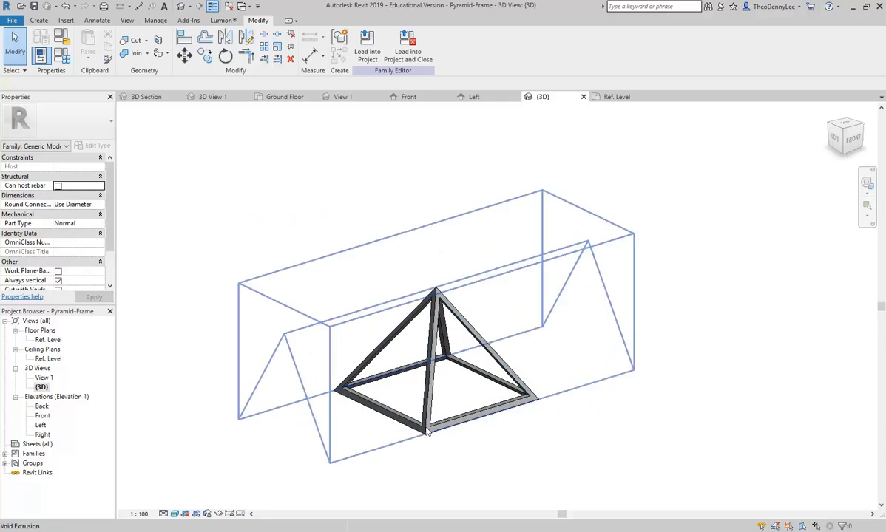
pyautogui.press('Tab')
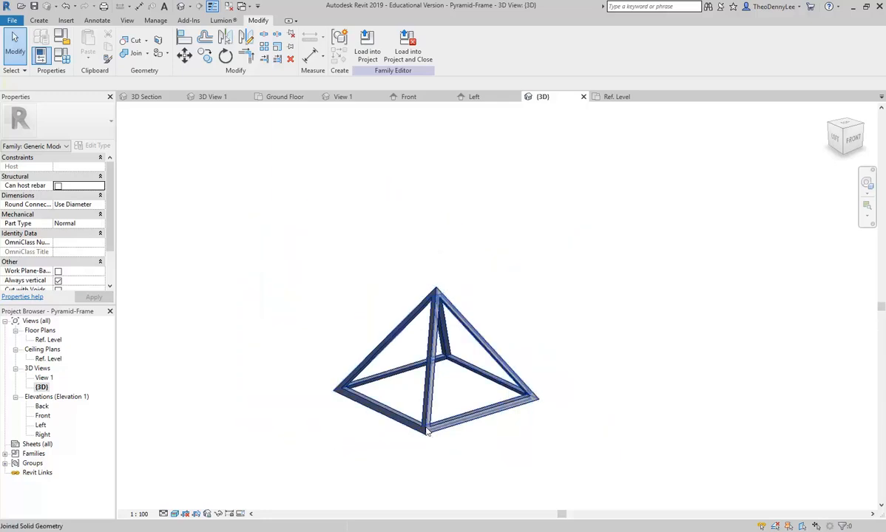
pyautogui.click(427, 432)
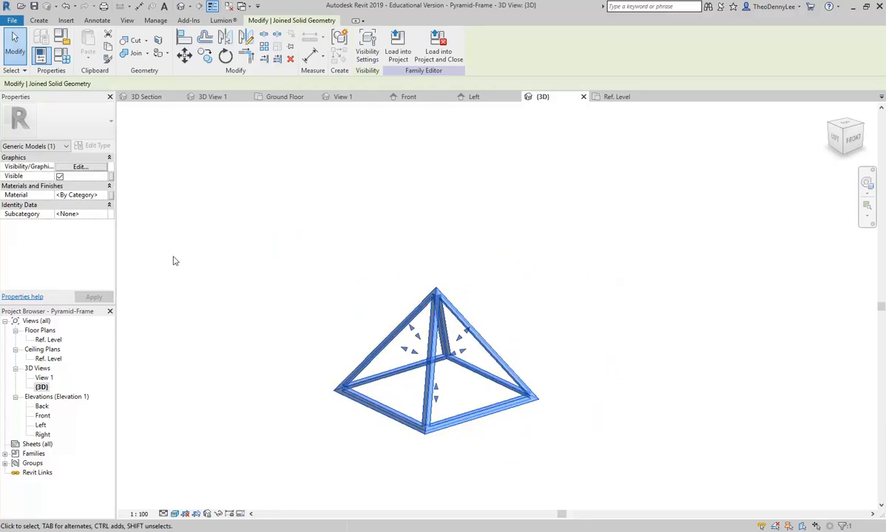
pyautogui.click(59, 195)
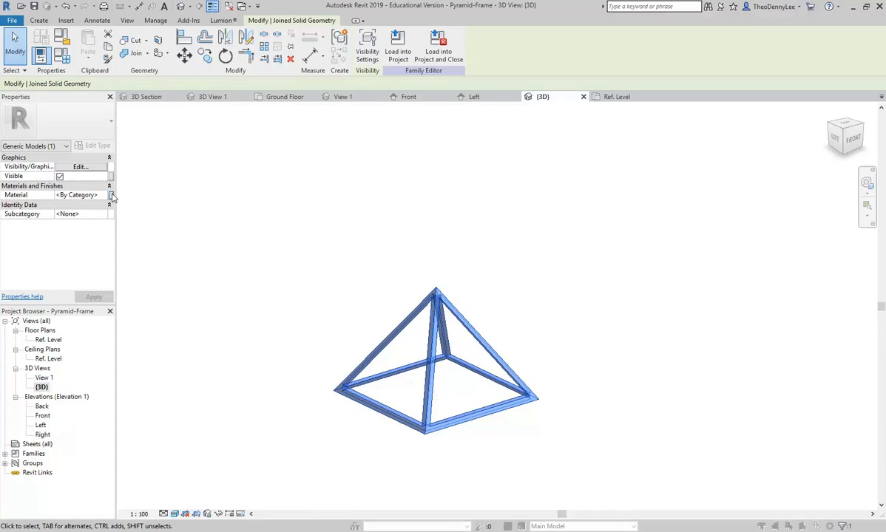
pyautogui.click(112, 195)
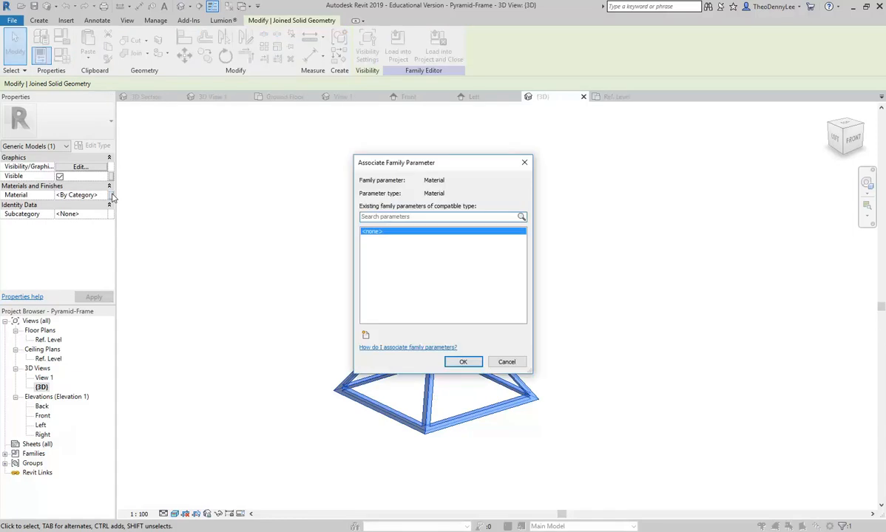
pyautogui.click(366, 335)
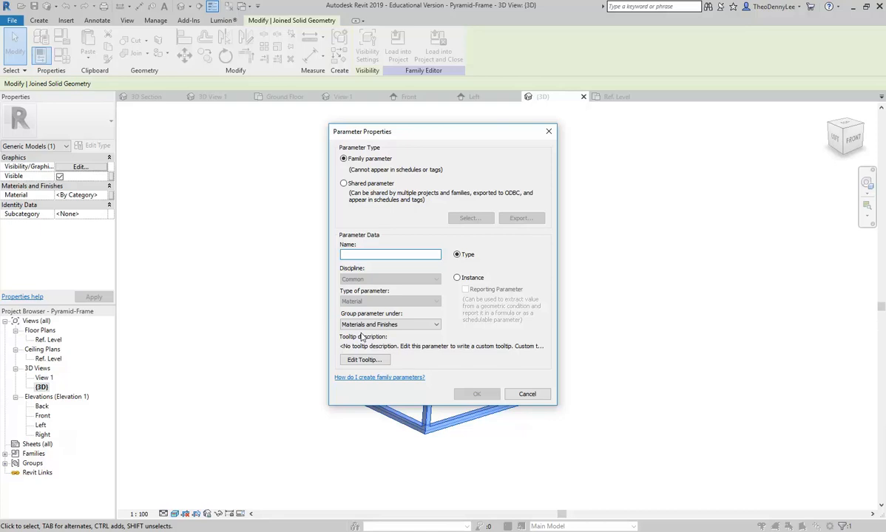
pyautogui.write('Pyramid-Frame')
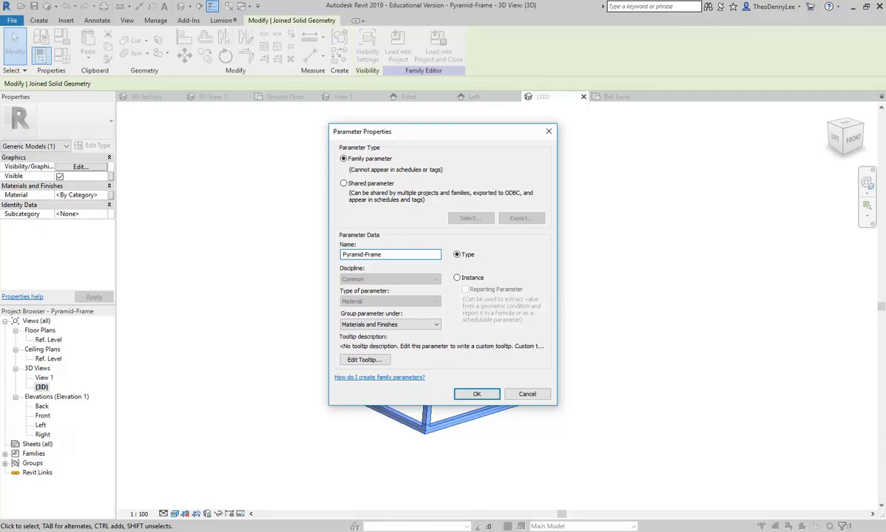
pyautogui.write('-Material')
pyautogui.click(477, 394)
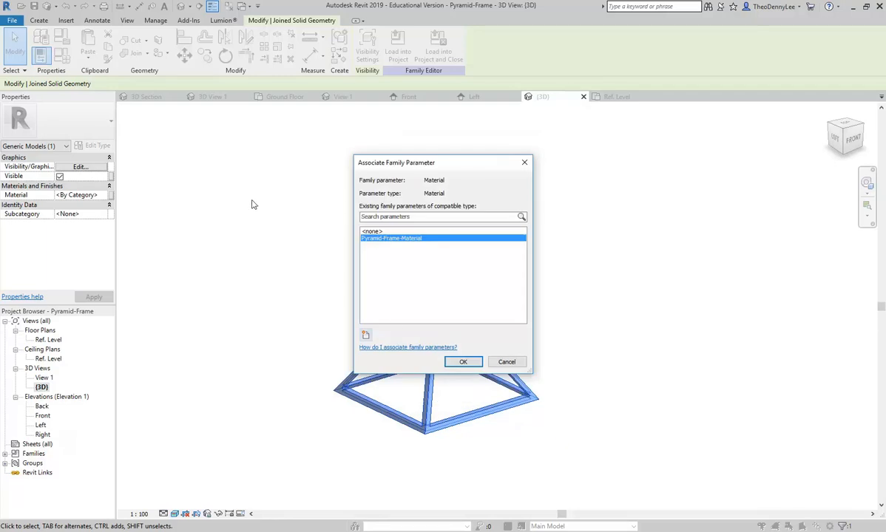
pyautogui.click(462, 362)
pyautogui.click(321, 252)
pyautogui.click(34, 6)
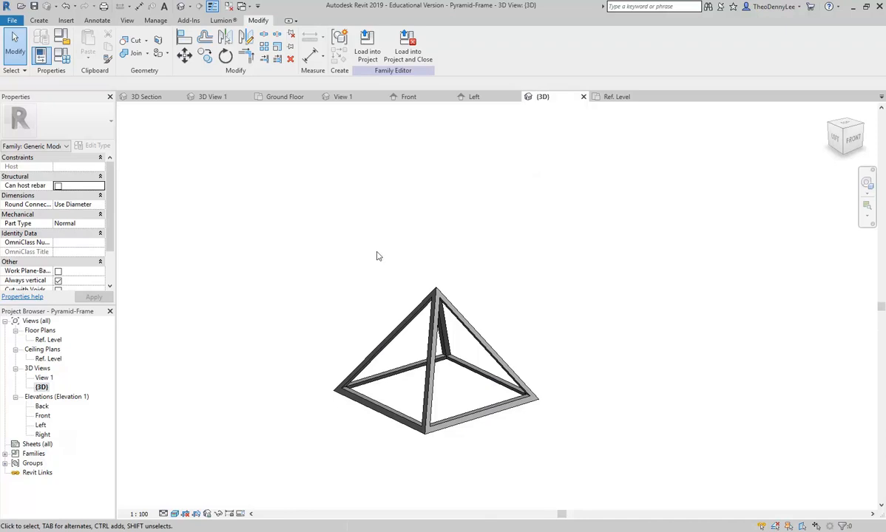
# - Create a new family from the Metric Generic Model template
pyautogui.click(13, 21)
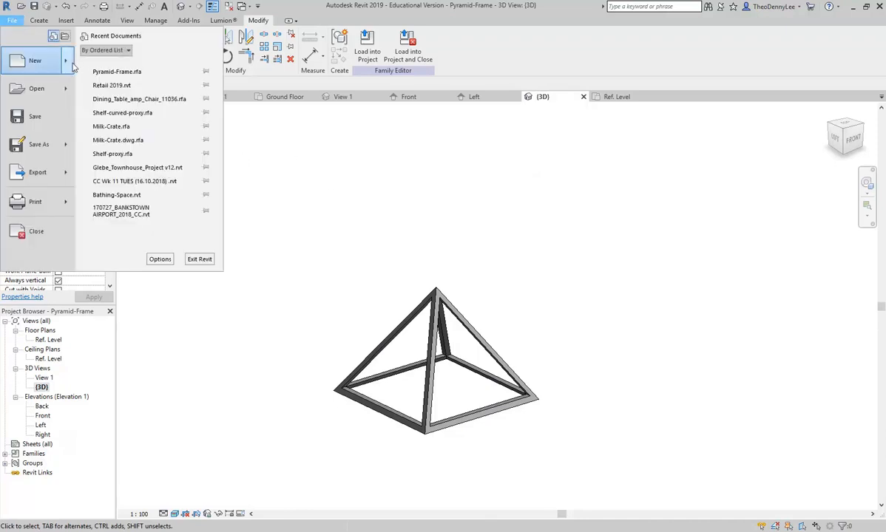
pyautogui.moveTo(68, 62)
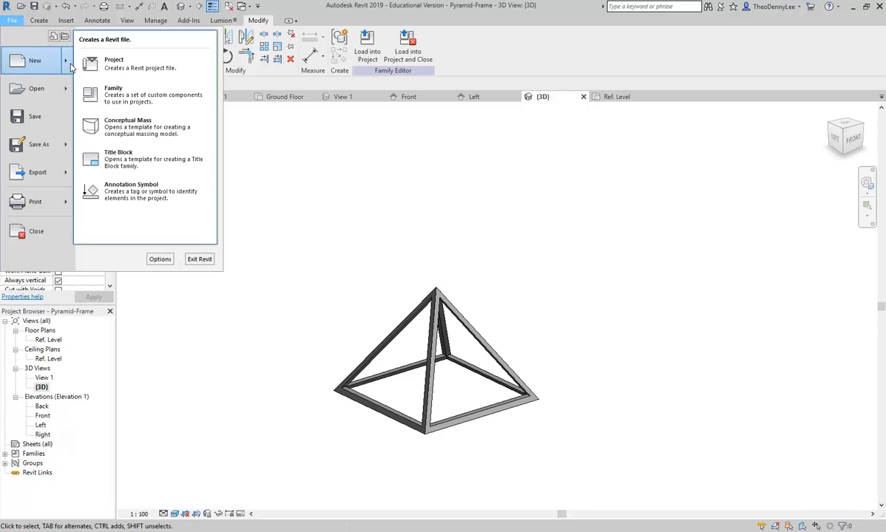
pyautogui.click(117, 97)
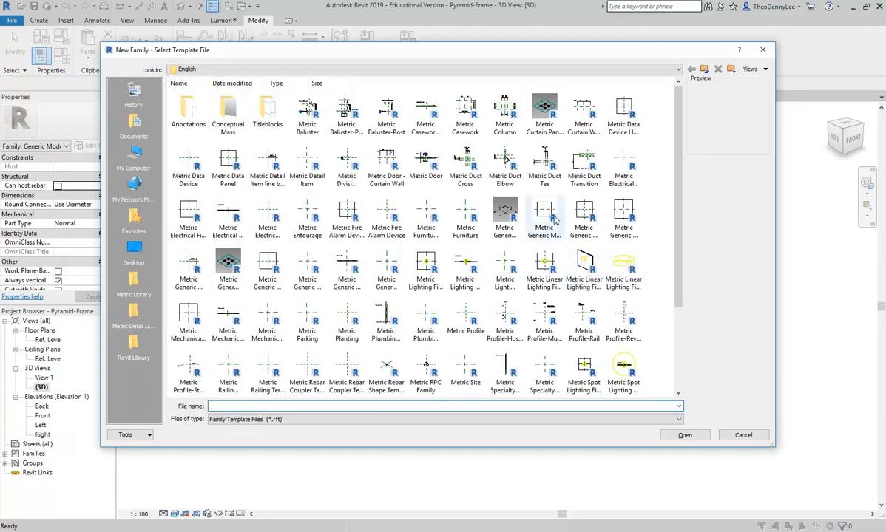
pyautogui.click(300, 259)
pyautogui.click(381, 266)
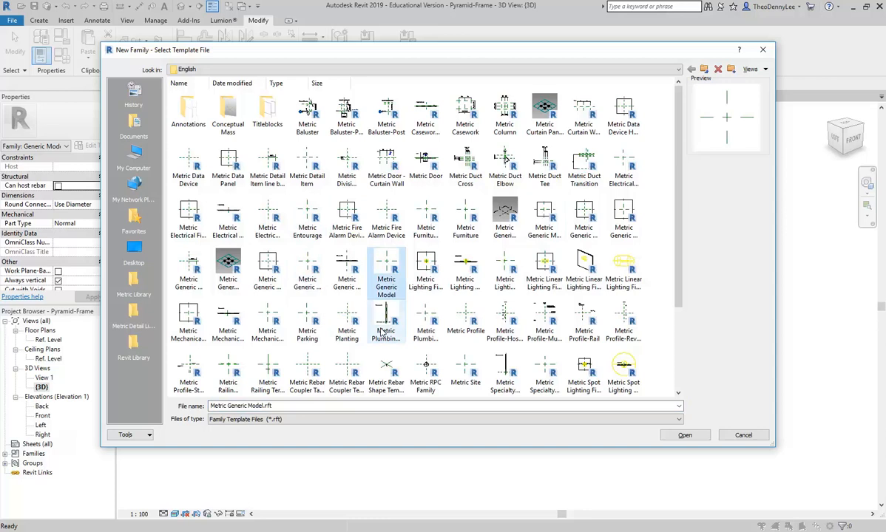
pyautogui.doubleClick(384, 264)
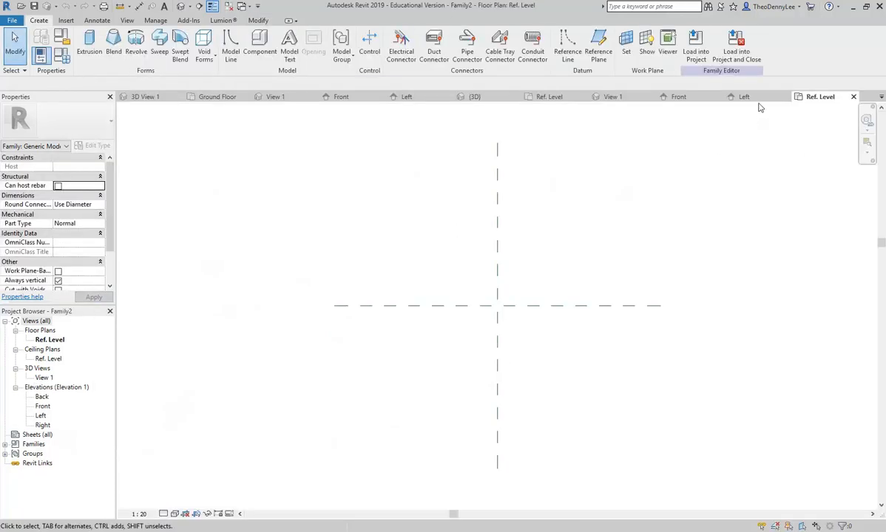
# - Fit the new family's View 1 3D view, close it, and view the family's Left elevation
pyautogui.click(610, 98)
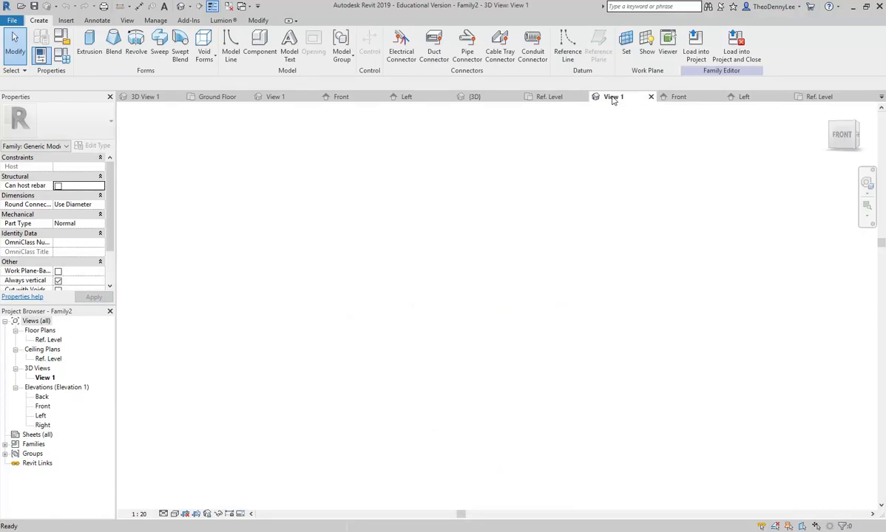
pyautogui.rightClick(432, 203)
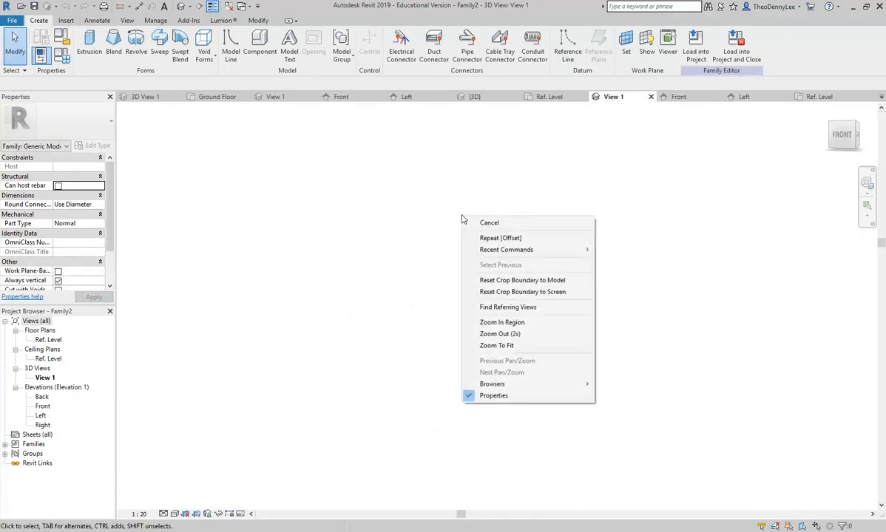
pyautogui.click(502, 348)
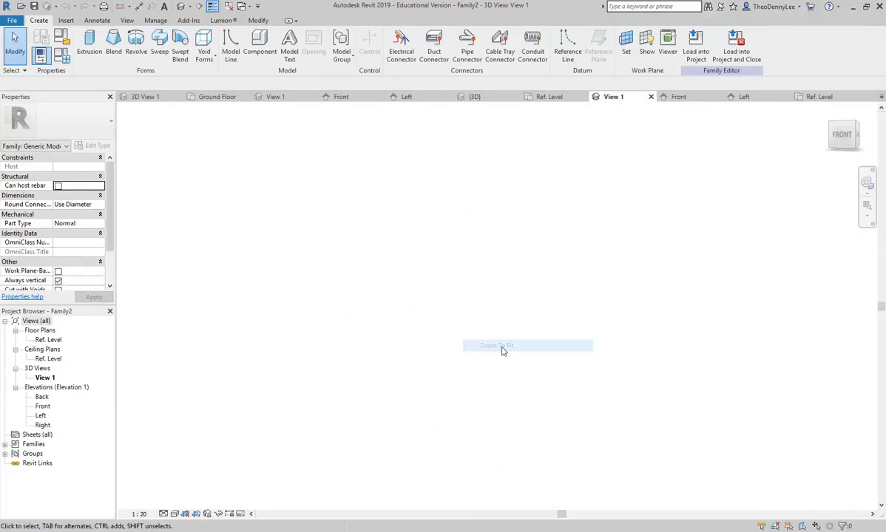
pyautogui.click(651, 97)
pyautogui.click(744, 98)
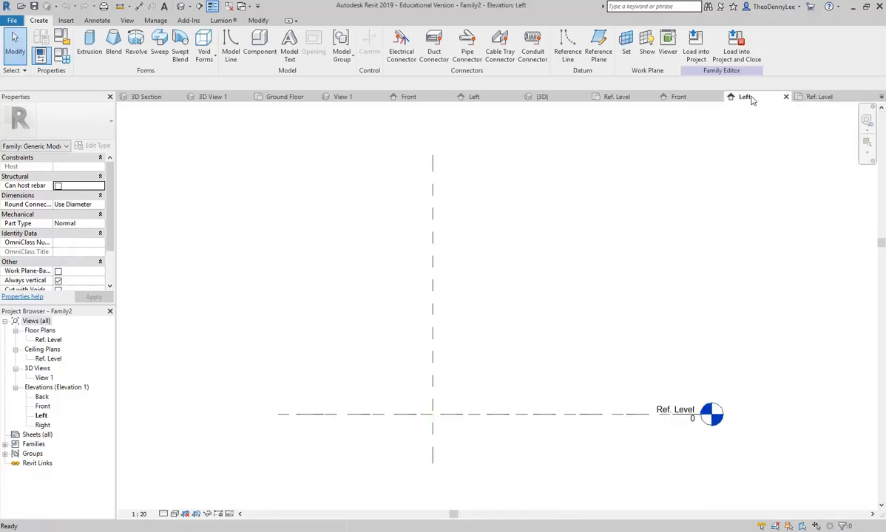
# - Load the Pyramid-Frame family into the open Family2 family
pyautogui.click(551, 97)
pyautogui.moveTo(357, 279); pyautogui.dragTo(381, 285, button='middle')
pyautogui.scroll(3, 347, 293)
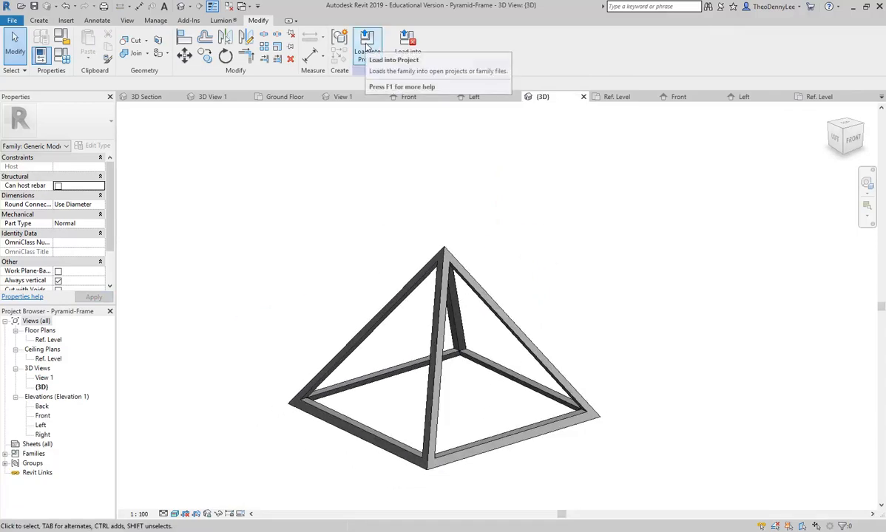
pyautogui.click(366, 45)
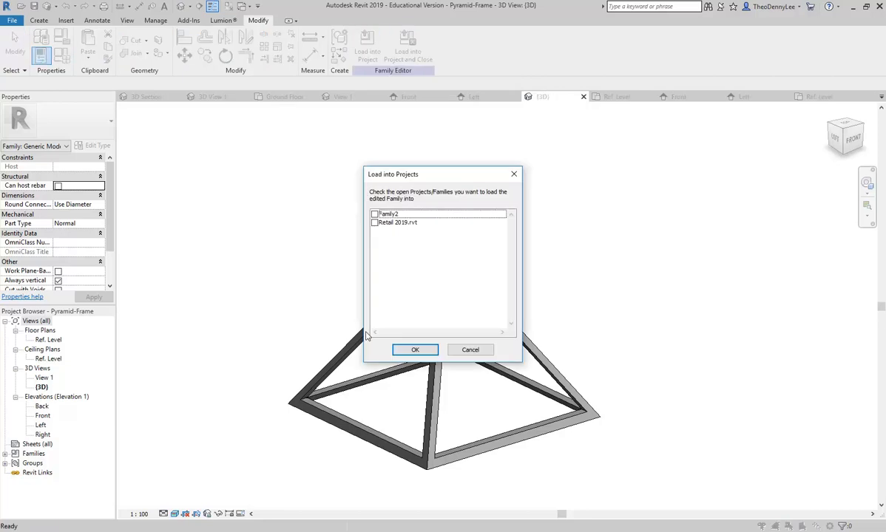
pyautogui.click(374, 214)
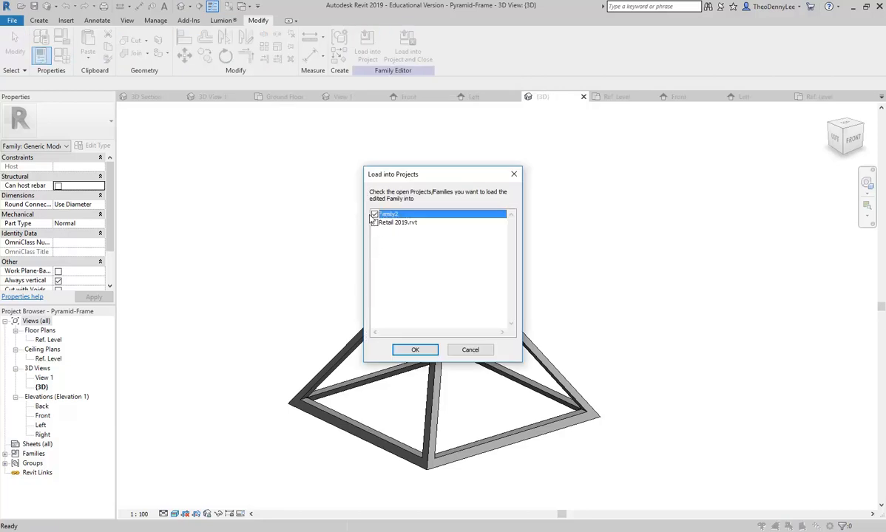
pyautogui.click(414, 351)
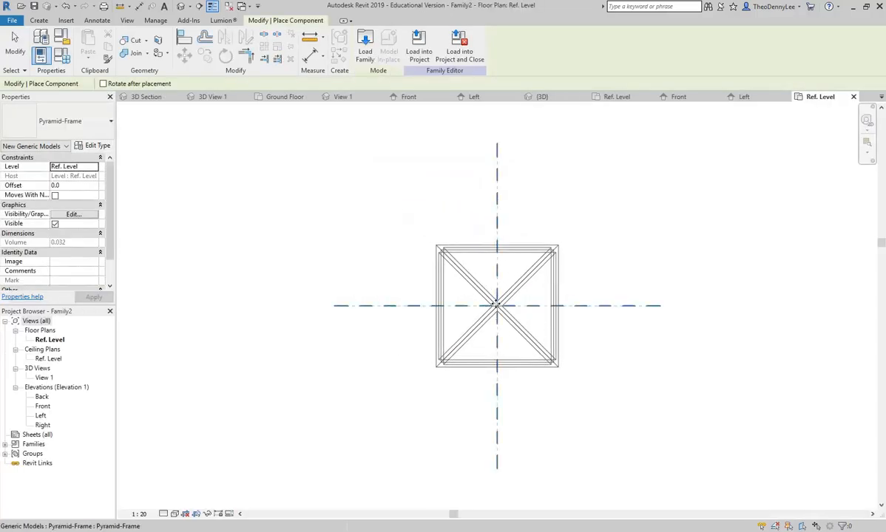
# - Place one Pyramid-Frame component at the intersection of the reference planes in the Ref. Level plan, and end placement
pyautogui.click(496, 303)
pyautogui.rightClick(400, 223)
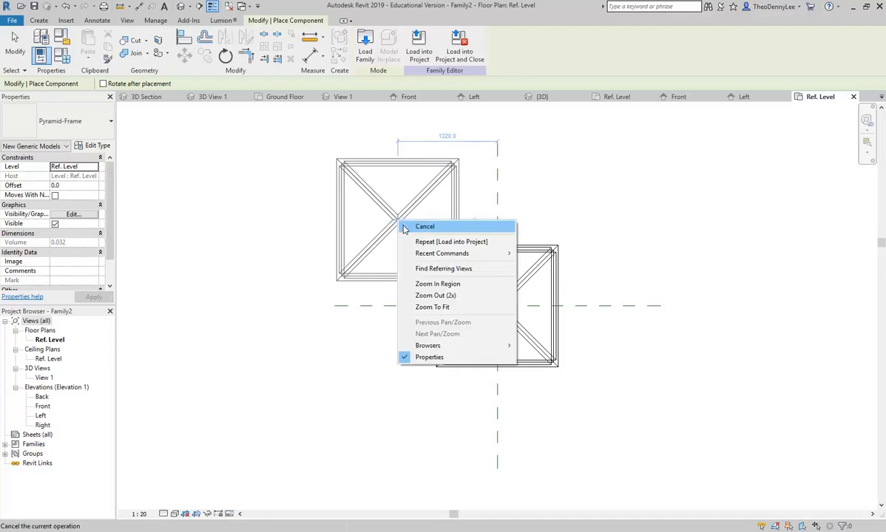
pyautogui.click(406, 228)
# - Try to rotate the placed pyramid frame 180° about its centre in the Front elevation
pyautogui.click(429, 336)
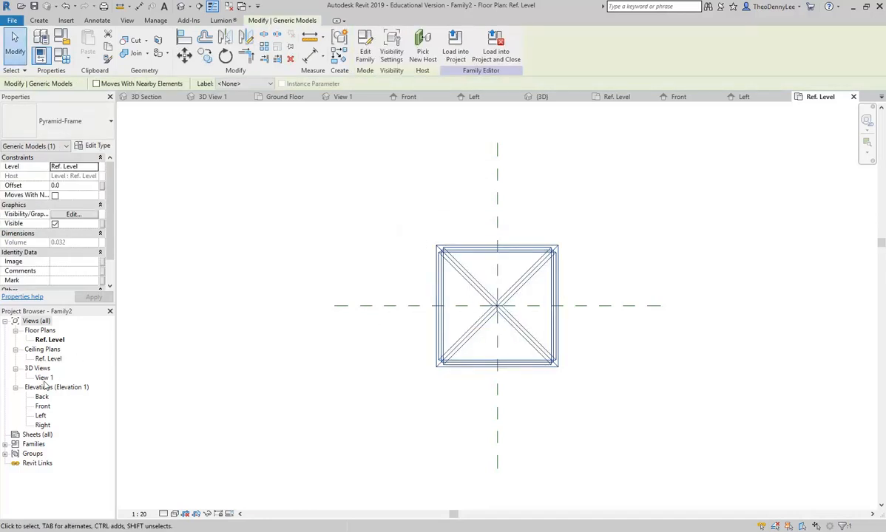
pyautogui.doubleClick(43, 405)
pyautogui.scroll(2, 401, 354)
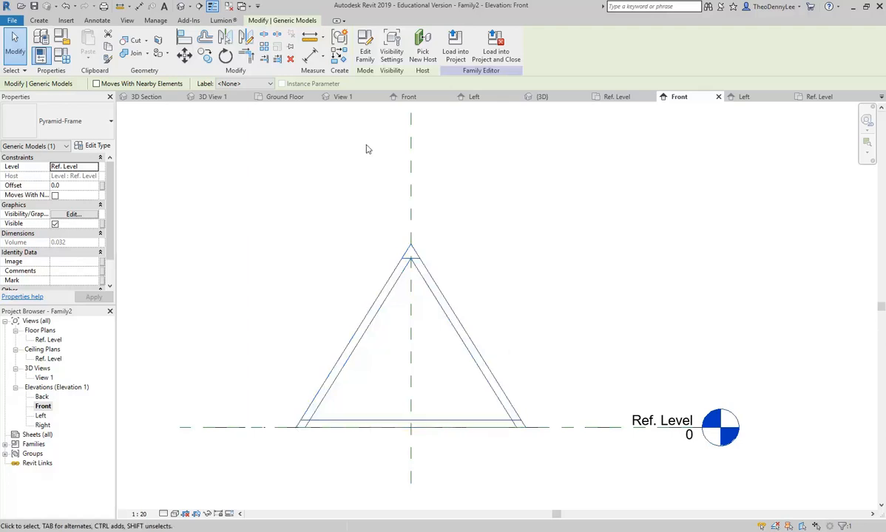
pyautogui.click(226, 56)
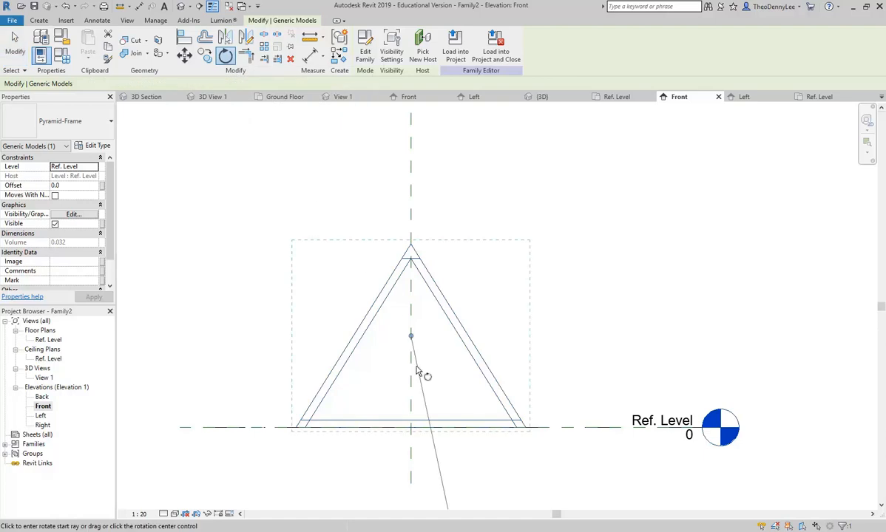
pyautogui.click(560, 337)
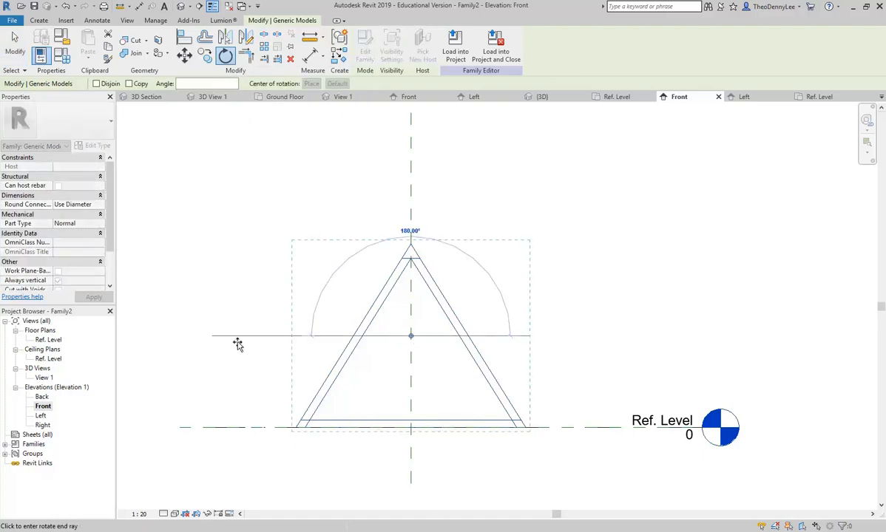
pyautogui.click(238, 347)
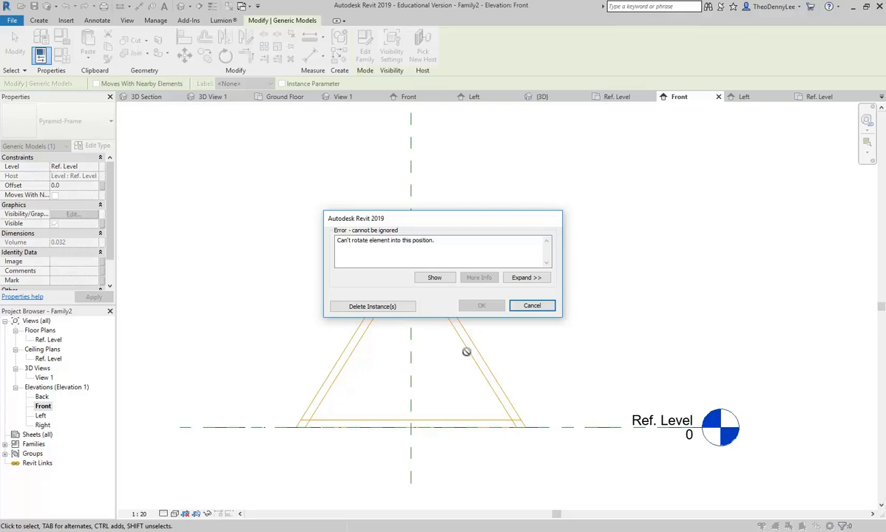
pyautogui.click(531, 305)
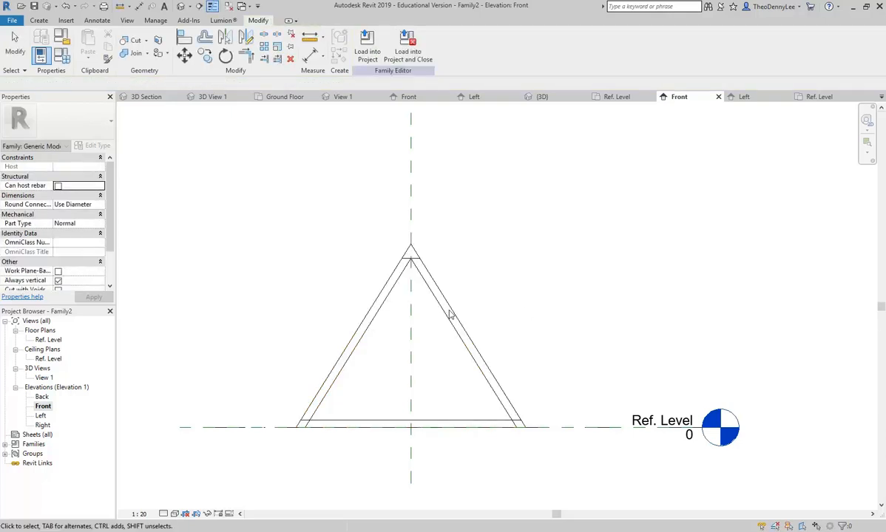
# - Turn off the Always vertical parameter in the family category and parameters of the Pyramid-Frame family
pyautogui.click(358, 342)
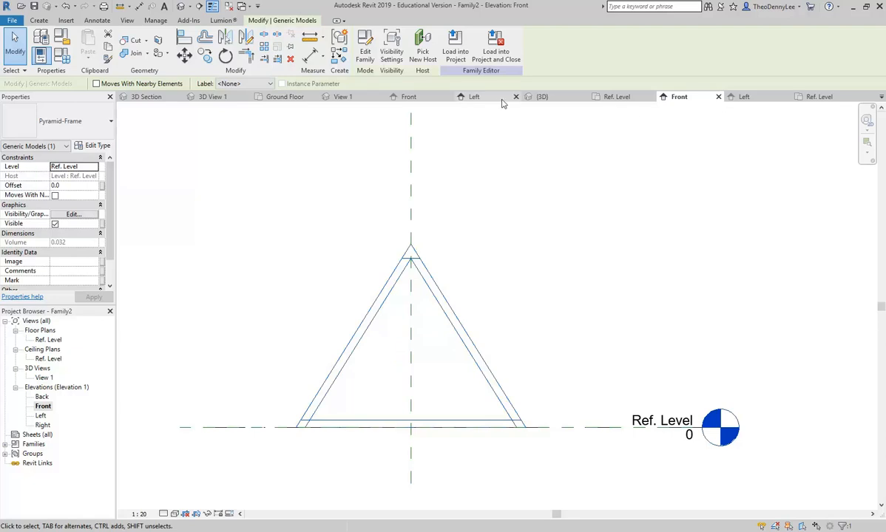
pyautogui.click(540, 97)
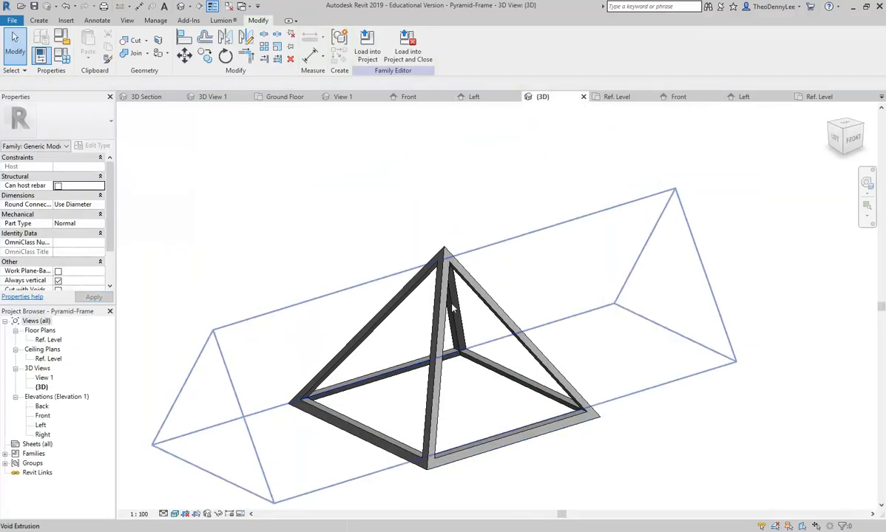
pyautogui.scroll(-5, 446, 315)
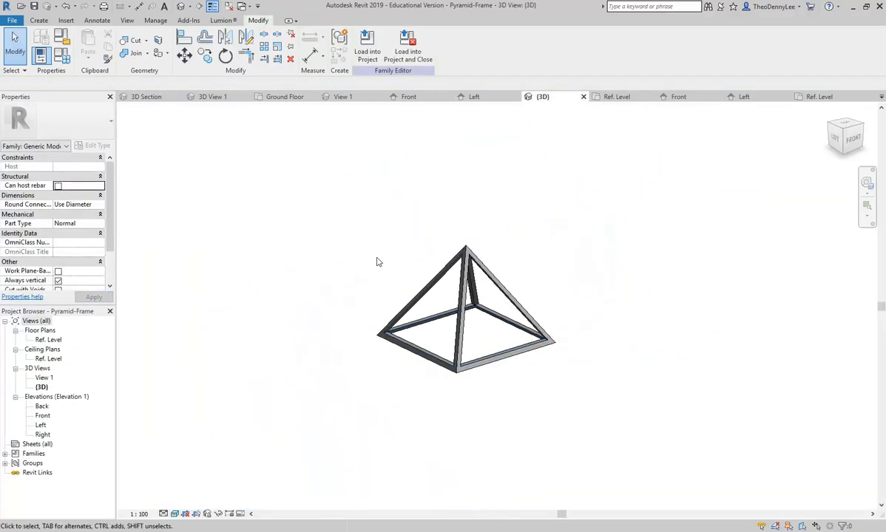
pyautogui.click(63, 37)
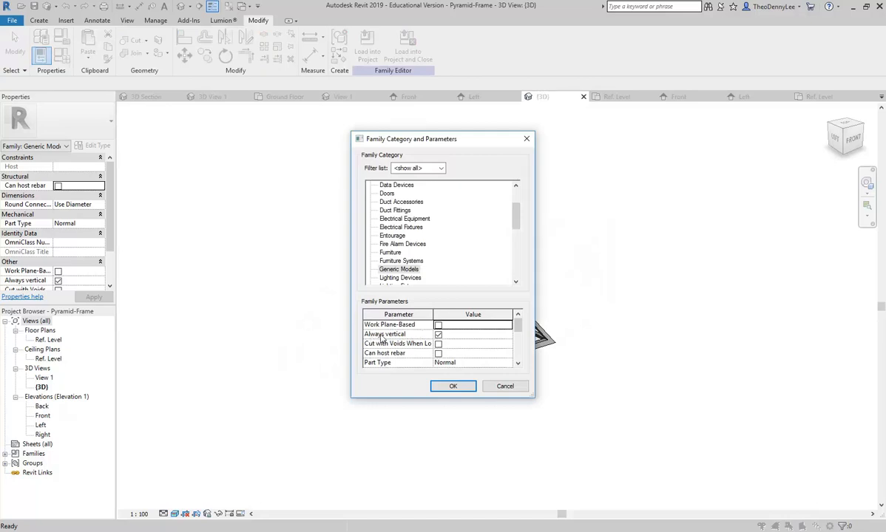
pyautogui.click(438, 336)
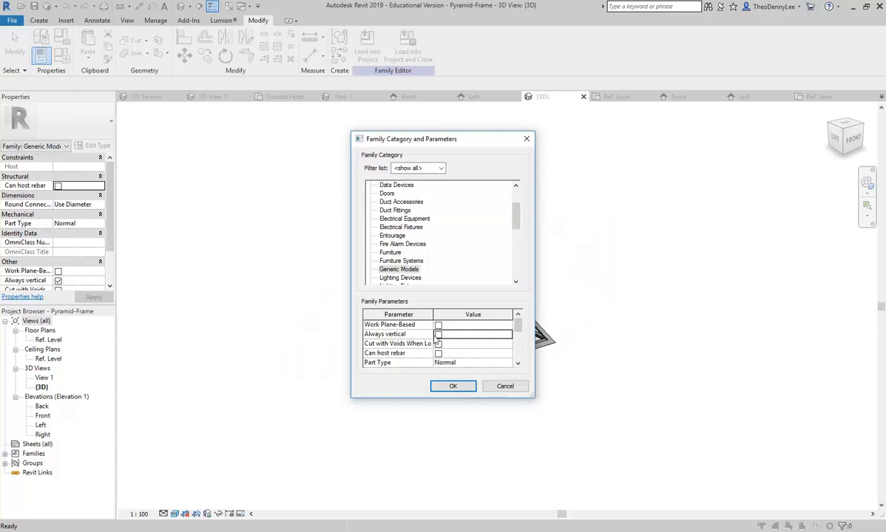
pyautogui.click(453, 387)
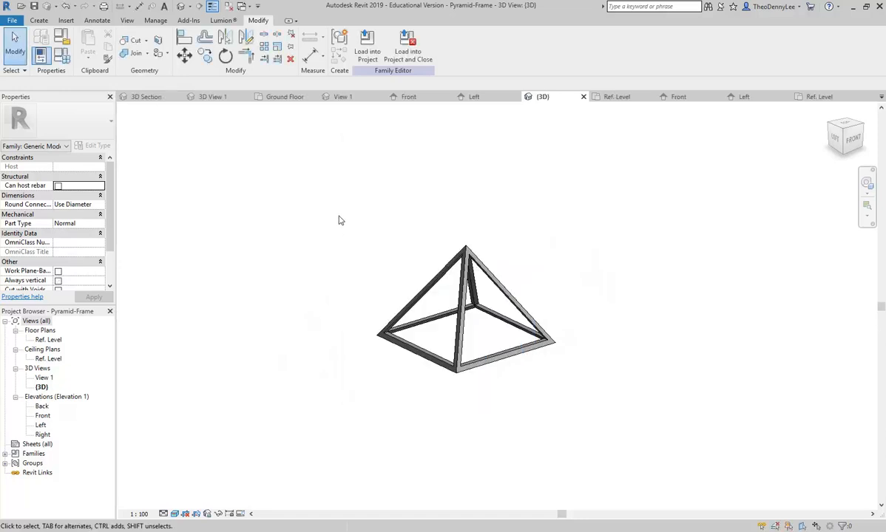
# - Examine in 3D the solid extrusion and the void extrusions that form the pyramid frame by selecting them individually
pyautogui.keyDown('shift'); pyautogui.moveTo(407, 253); pyautogui.dragTo(369, 256, button='middle'); pyautogui.keyUp('shift')
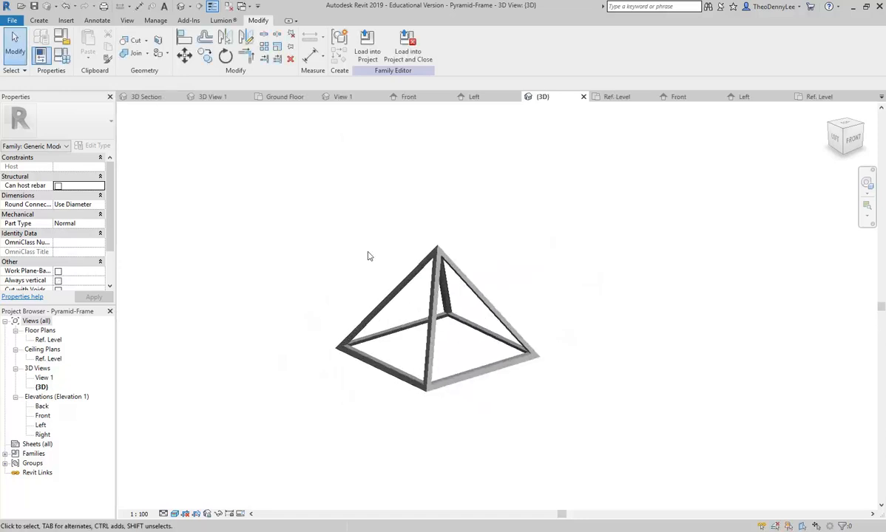
pyautogui.click(396, 383)
pyautogui.scroll(5, 441, 448)
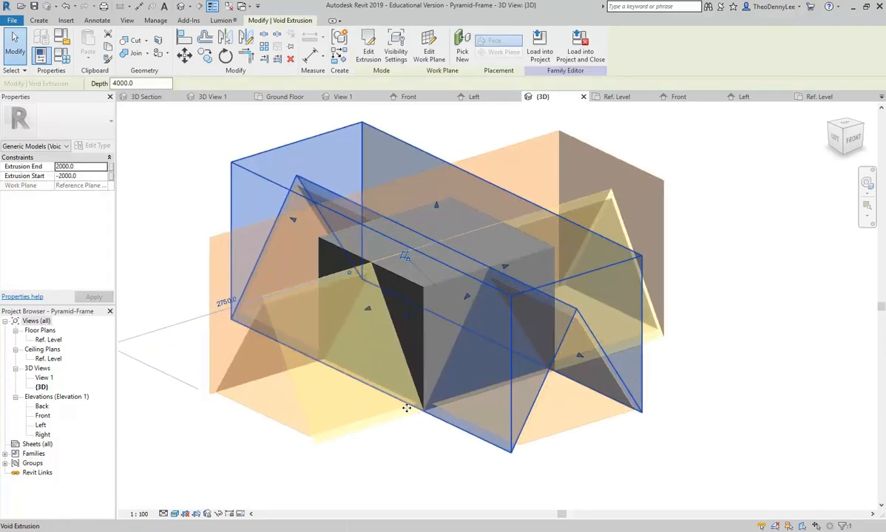
pyautogui.click(441, 444)
pyautogui.press('Tab')
pyautogui.press('Tab')
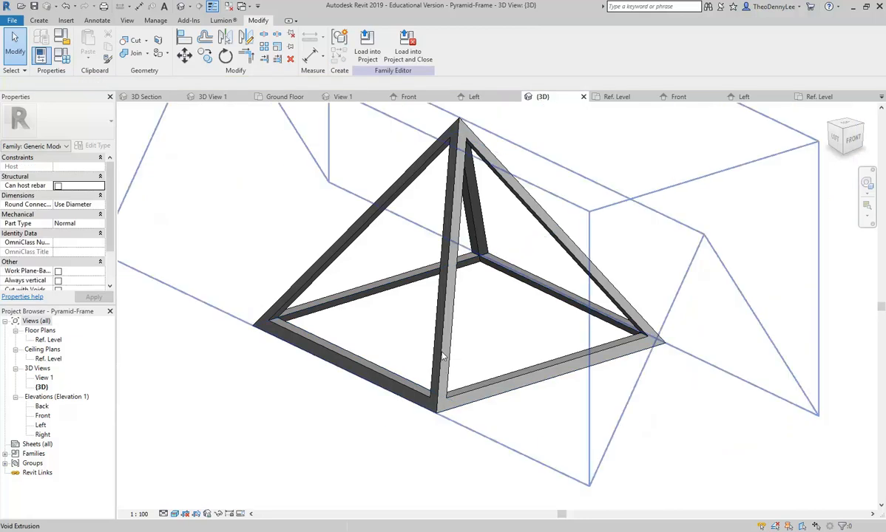
pyautogui.click(442, 357)
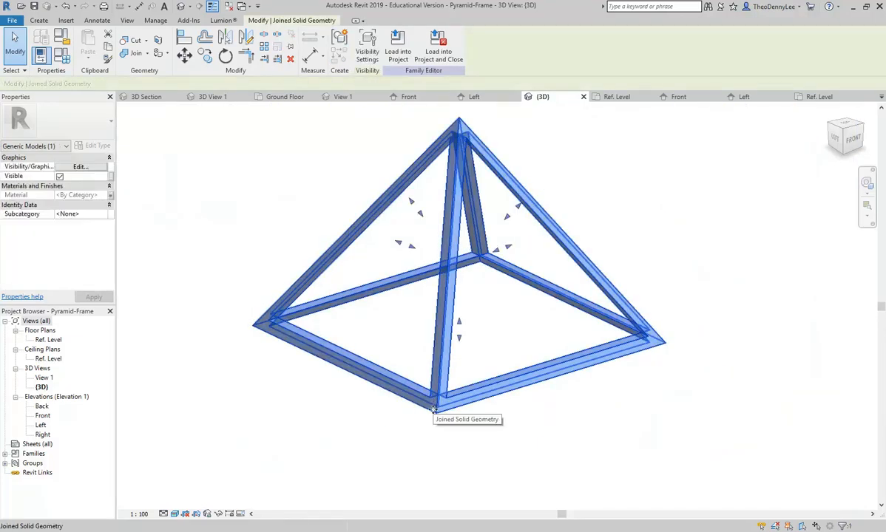
pyautogui.scroll(-3, 433, 410)
pyautogui.click(427, 428)
pyautogui.click(425, 412)
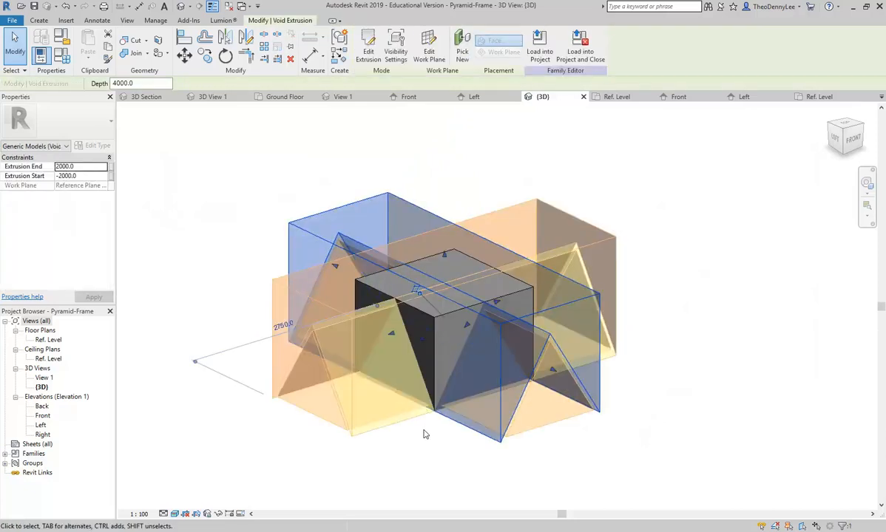
pyautogui.press('Escape')
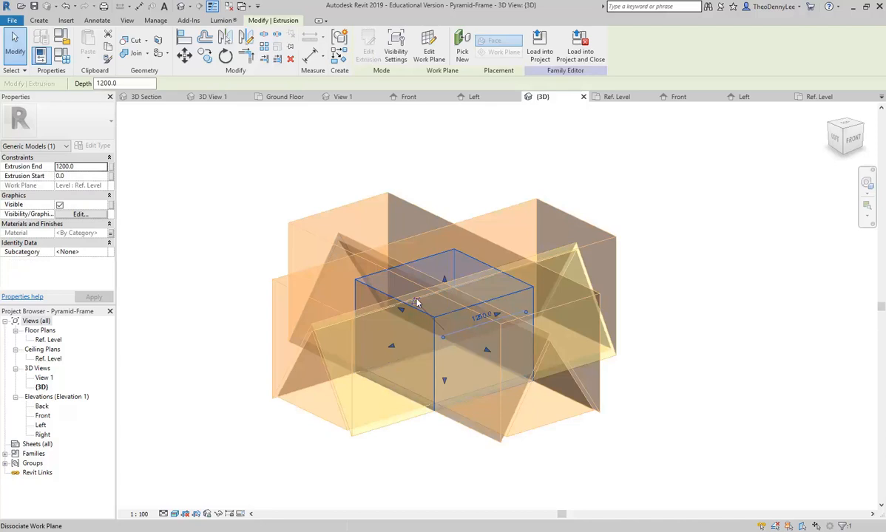
pyautogui.click(431, 460)
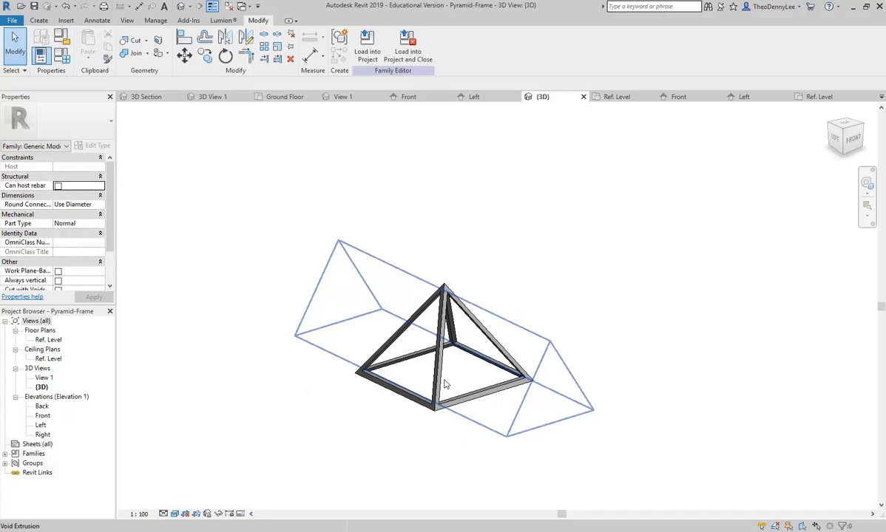
pyautogui.click(445, 383)
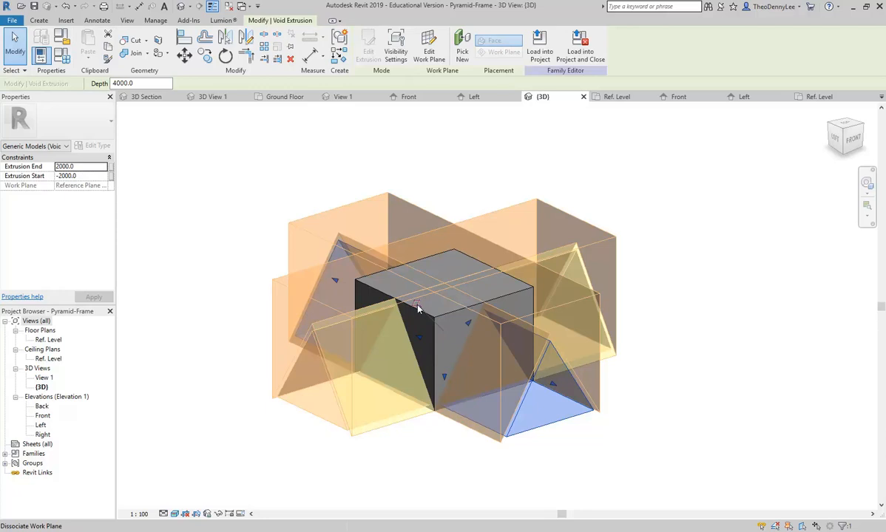
pyautogui.click(430, 172)
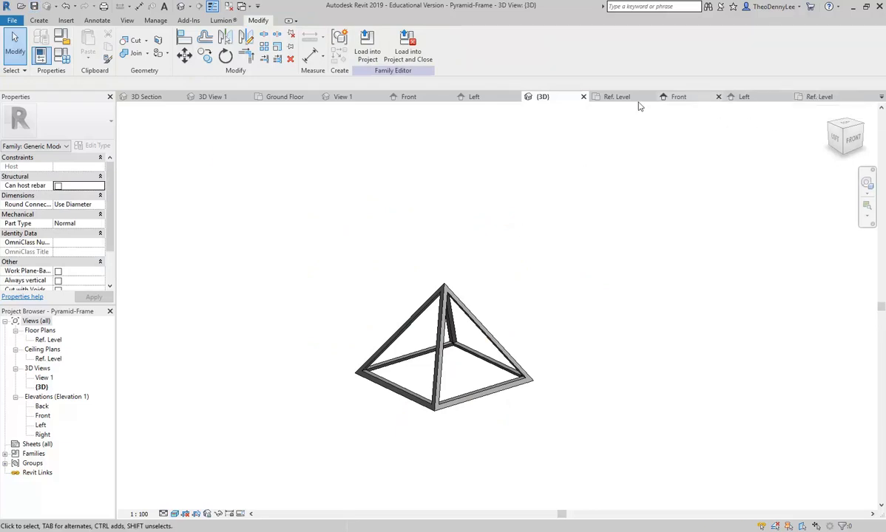
# - Undo the frame's placement in Family2 and reload the edited Pyramid-Frame family into it, overwriting the existing version
pyautogui.click(819, 96)
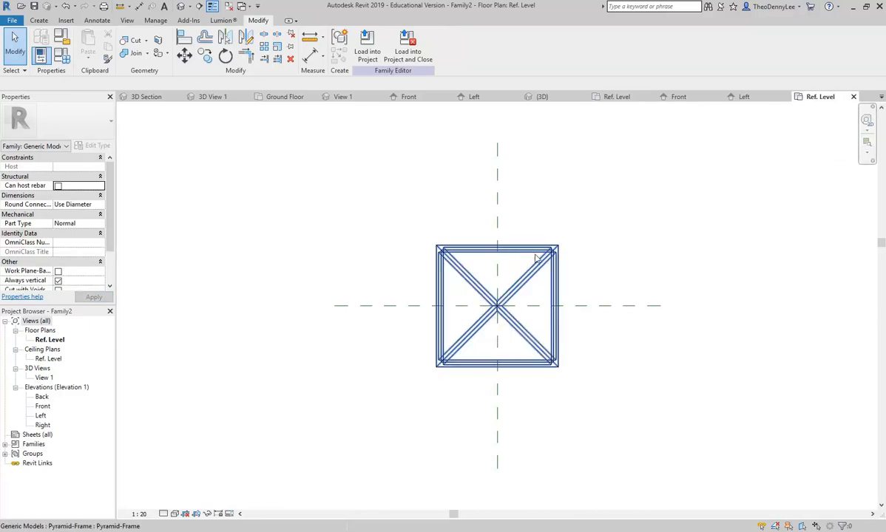
pyautogui.click(65, 6)
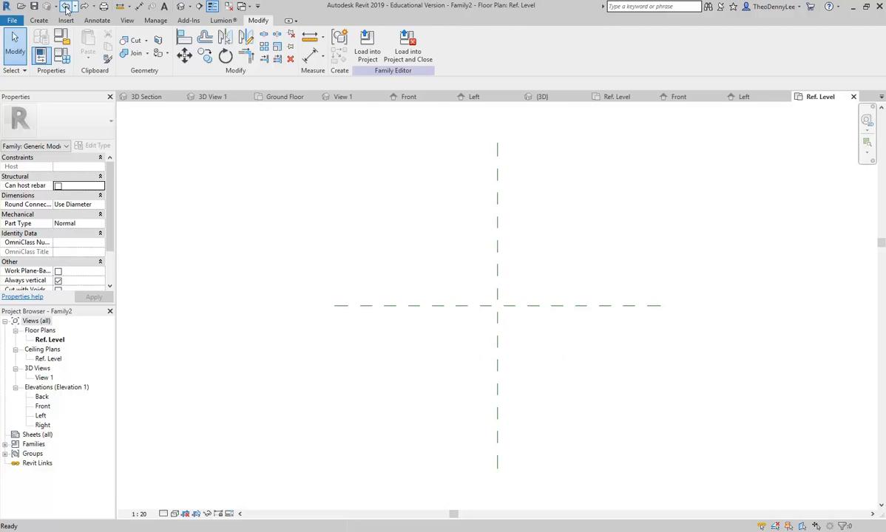
pyautogui.click(474, 96)
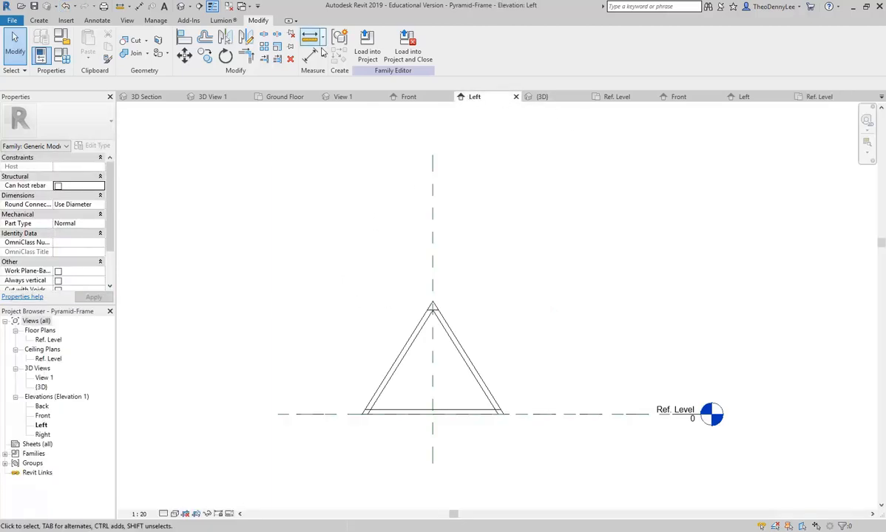
pyautogui.click(346, 47)
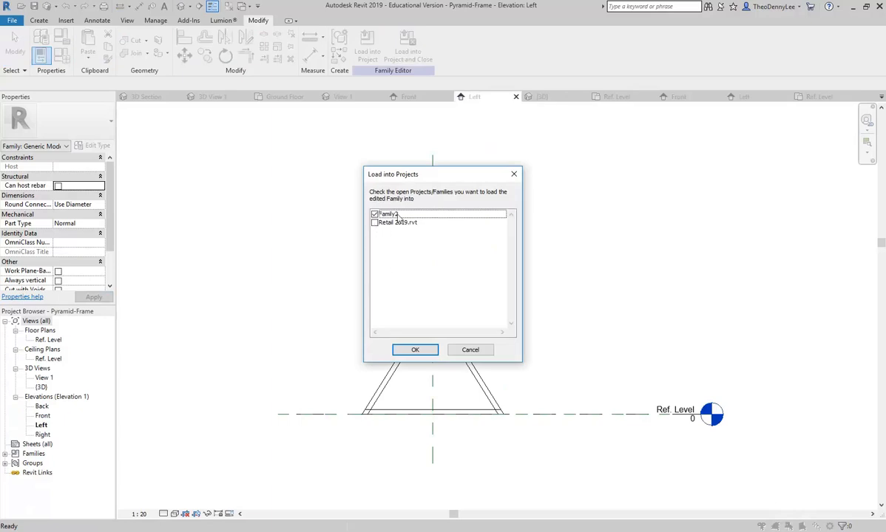
pyautogui.click(415, 350)
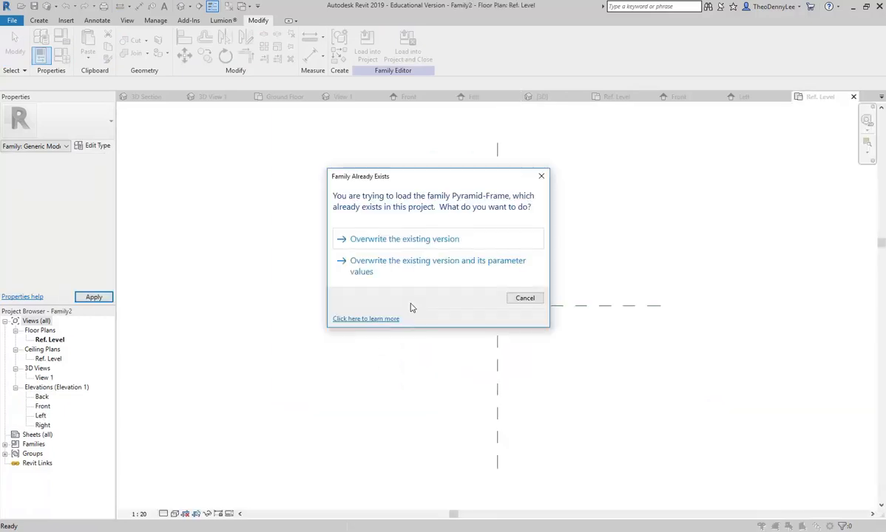
pyautogui.click(406, 240)
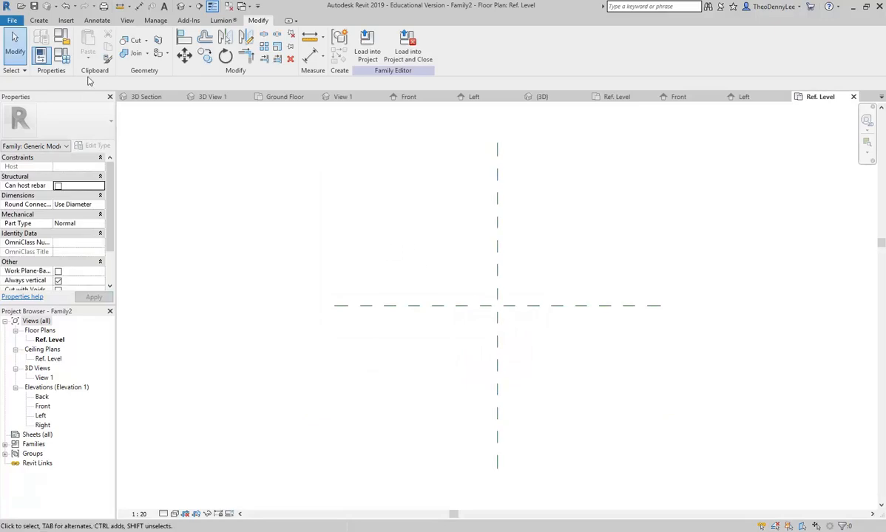
# - Place the reloaded Pyramid-Frame component at the reference plane intersection in the Ref. Level plan, and switch to the Front elevation
pyautogui.click(38, 20)
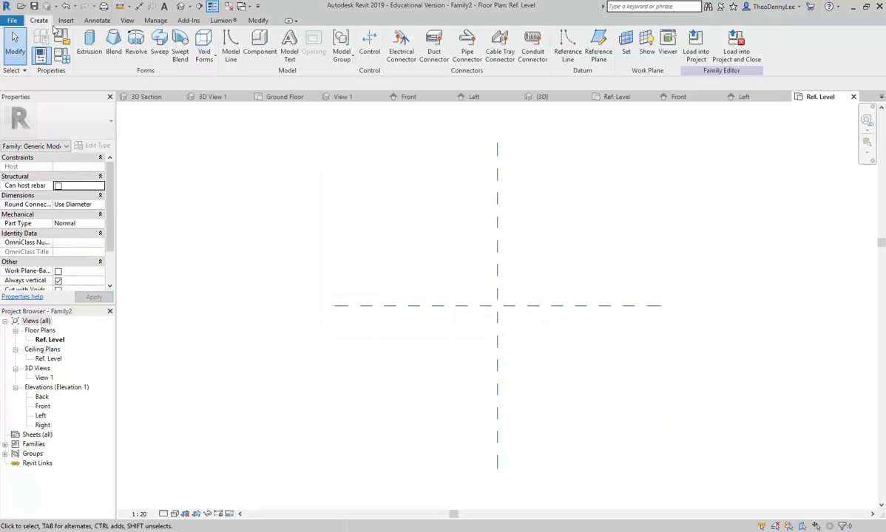
pyautogui.click(256, 43)
pyautogui.click(497, 305)
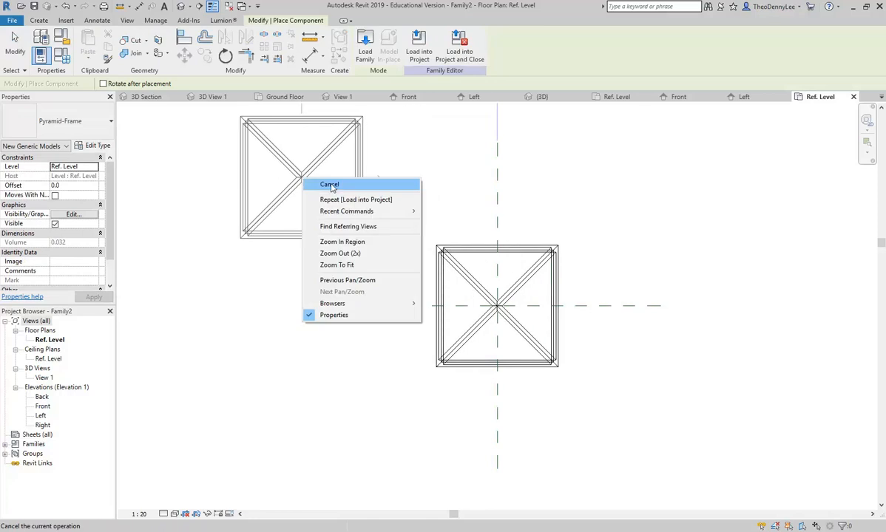
pyautogui.rightClick(334, 185)
pyautogui.click(369, 190)
pyautogui.click(42, 406)
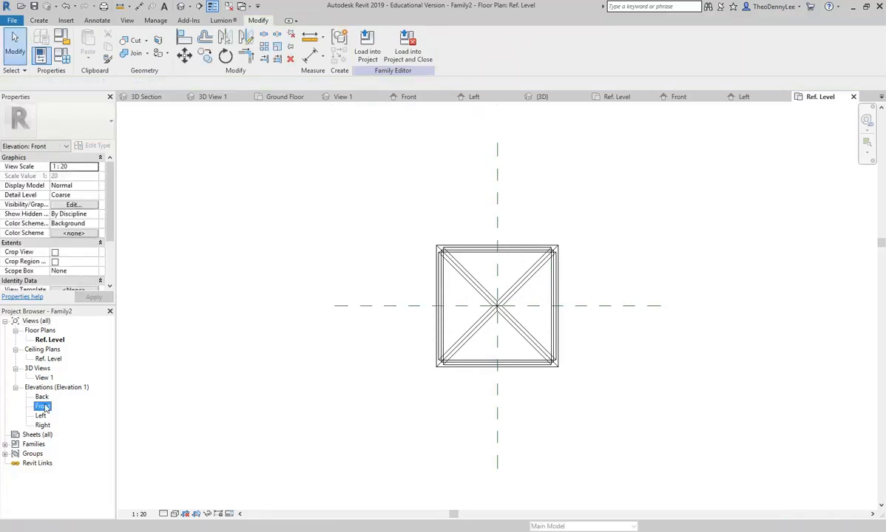
# - Try to rotate the Pyramid-Frame about its centre in the Front elevation, and delete the instance
pyautogui.doubleClick(42, 405)
pyautogui.click(369, 318)
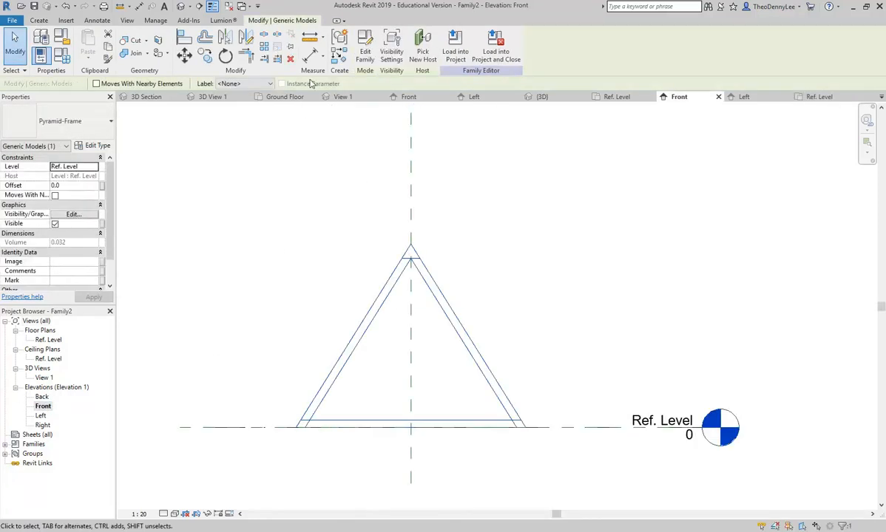
pyautogui.click(225, 57)
pyautogui.click(531, 337)
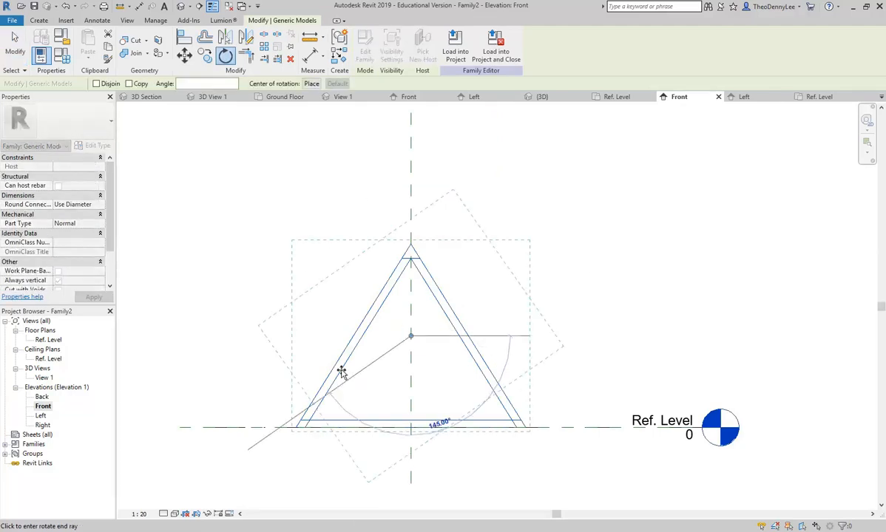
pyautogui.click(293, 341)
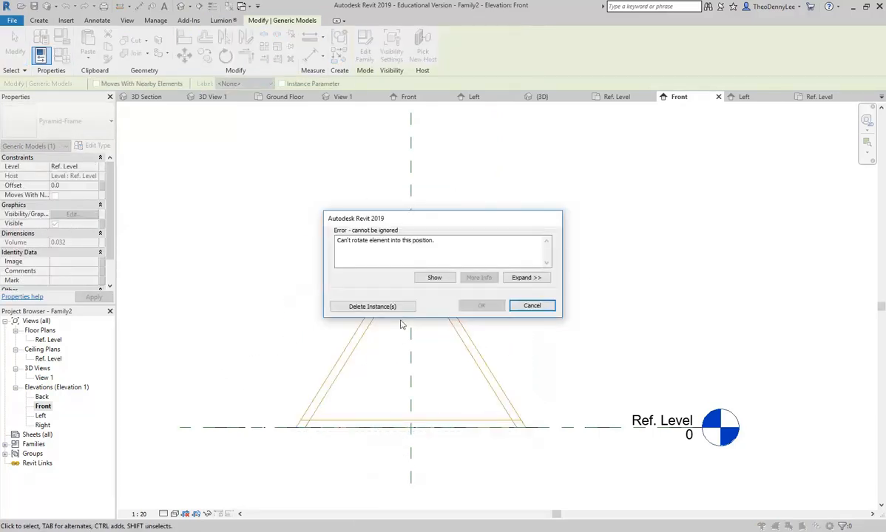
pyautogui.click(370, 307)
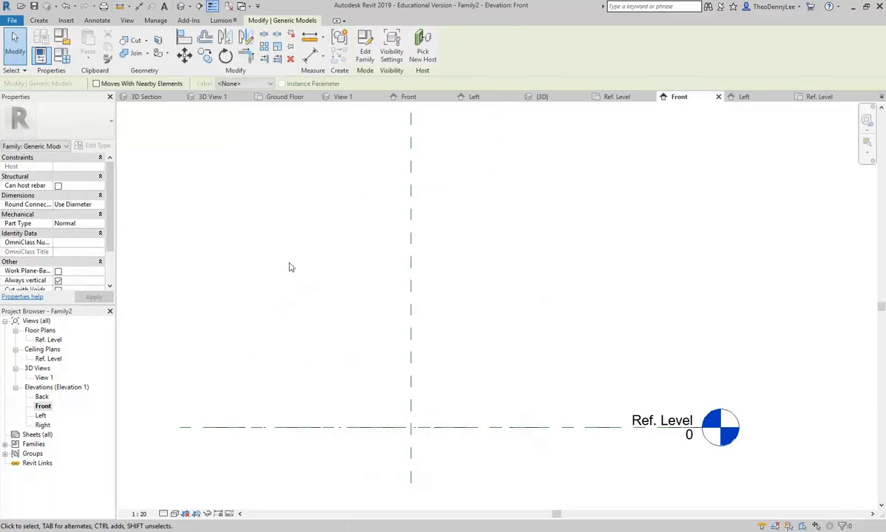
# - Reload the Pyramid-Frame family into Family2, place it at the reference plane intersection in the Ref. Level plan, and open the Front elevation
pyautogui.click(547, 98)
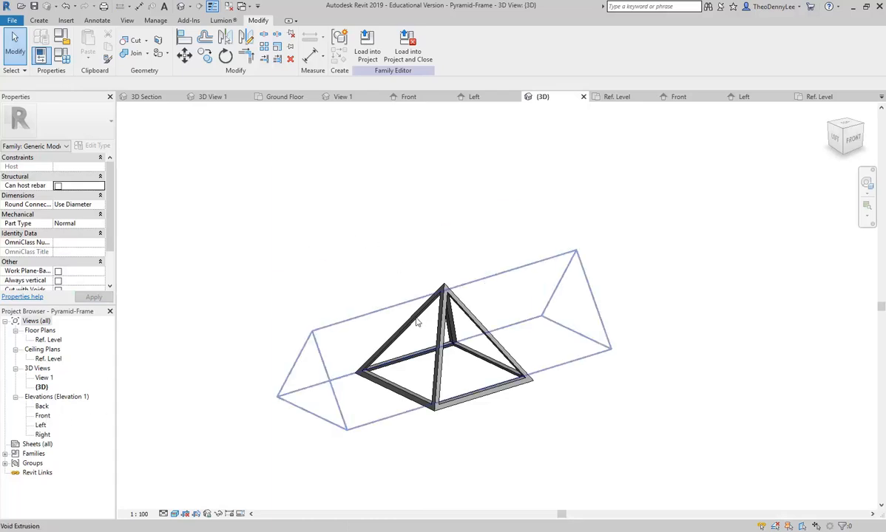
pyautogui.click(367, 46)
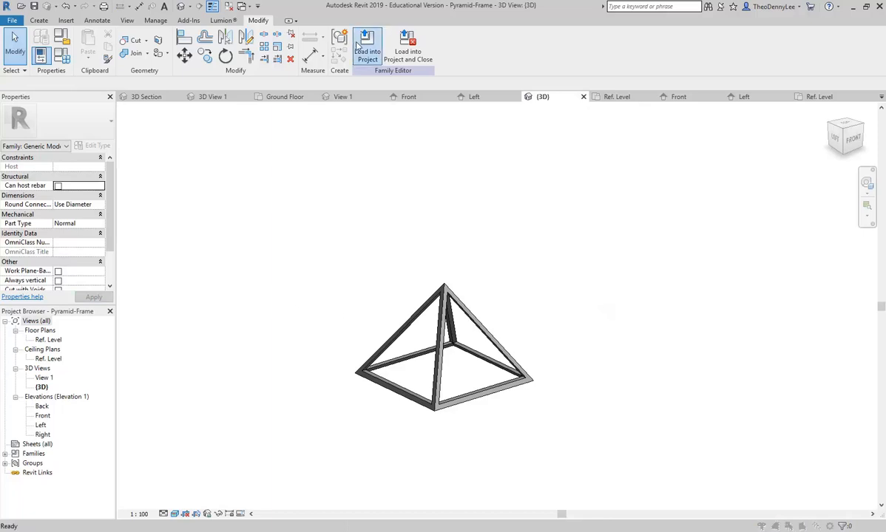
pyautogui.click(414, 350)
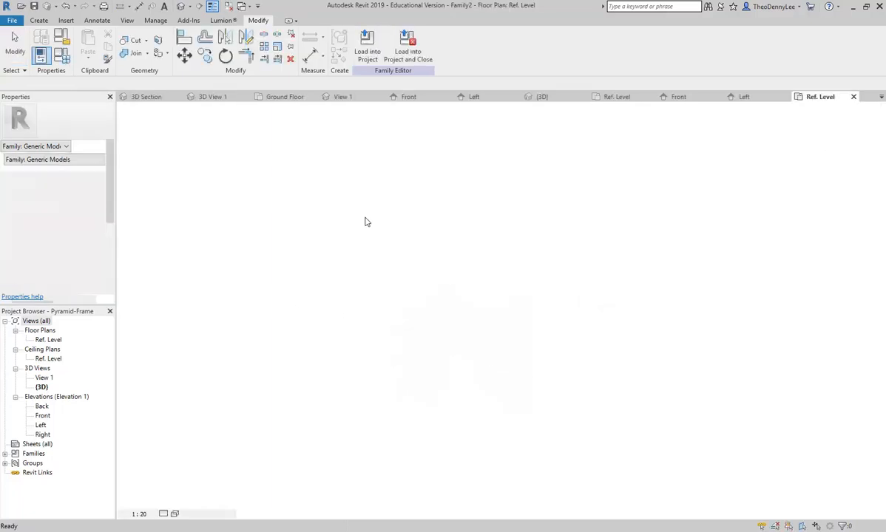
pyautogui.click(38, 20)
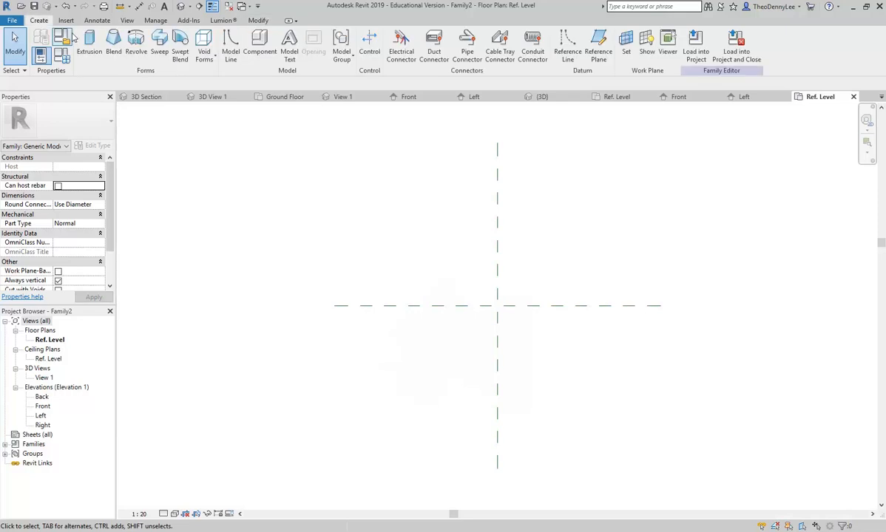
pyautogui.click(246, 41)
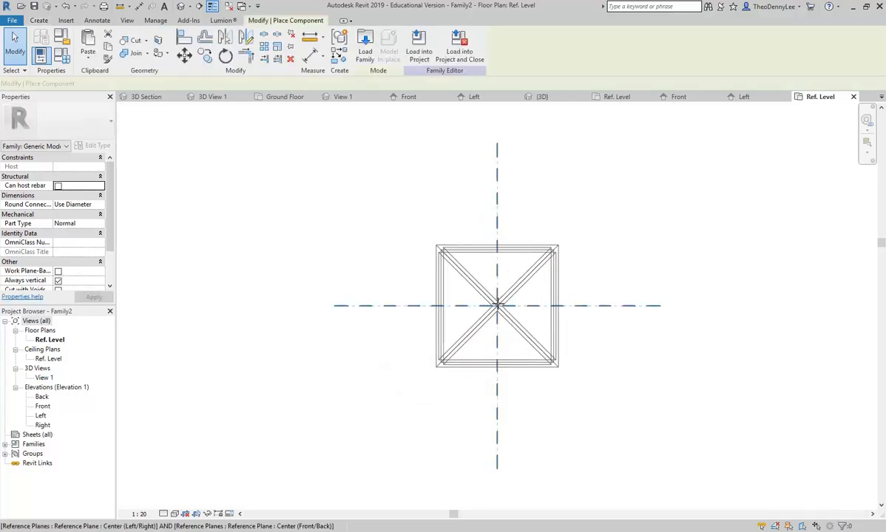
pyautogui.click(497, 306)
pyautogui.rightClick(376, 180)
pyautogui.click(377, 180)
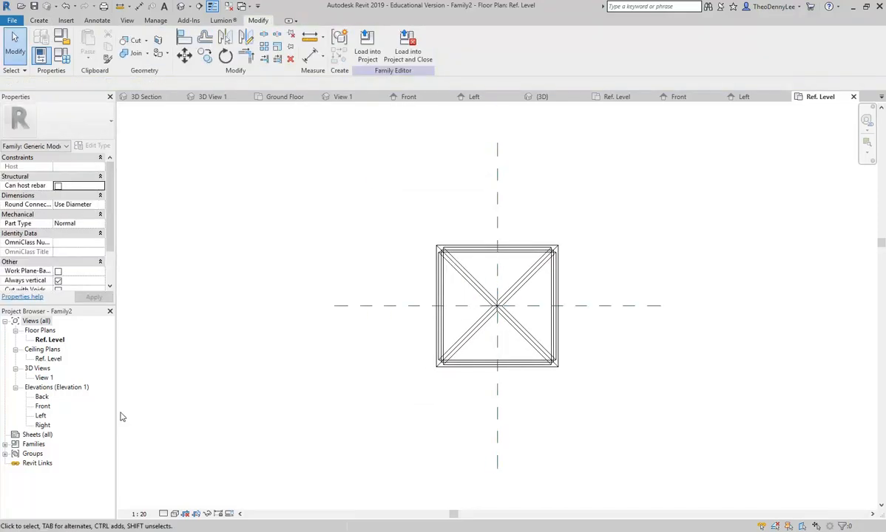
pyautogui.doubleClick(43, 407)
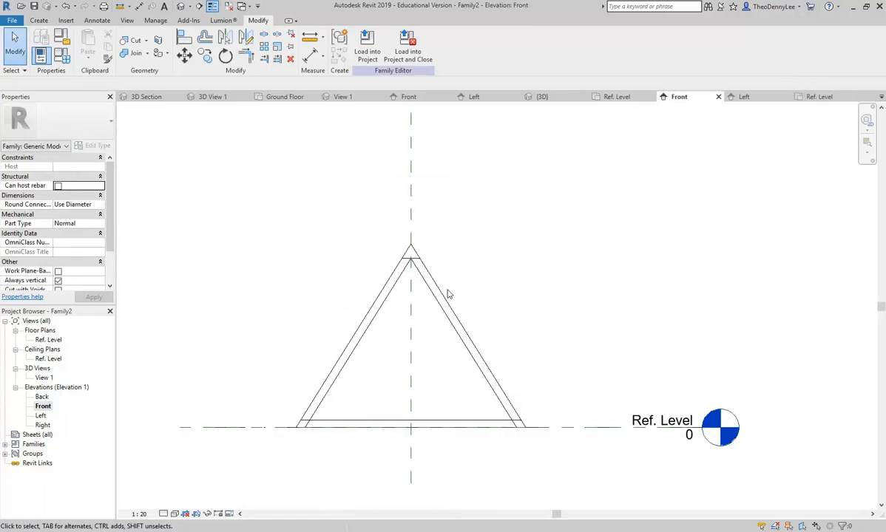
# - Draw a sloping reference plane above the pyramid frame in the Front elevation
pyautogui.click(434, 369)
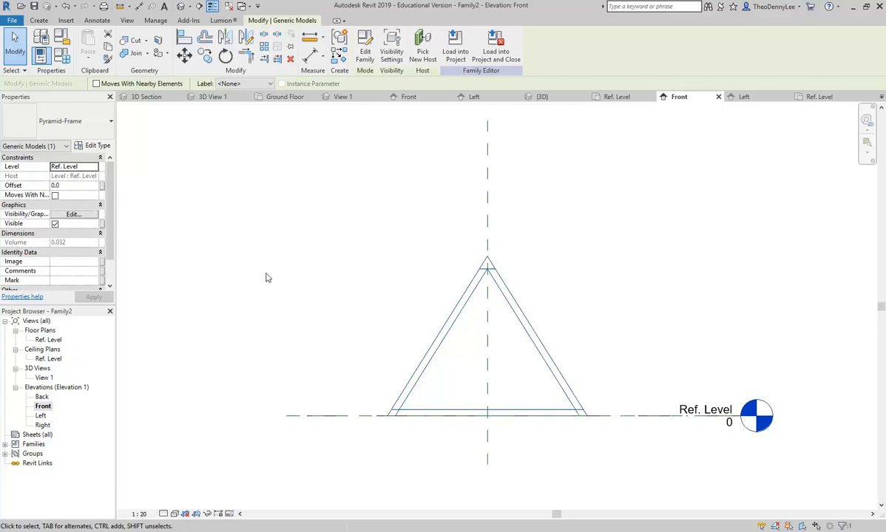
pyautogui.scroll(-1, 264, 276)
pyautogui.moveTo(264, 276); pyautogui.dragTo(257, 304, button='middle')
pyautogui.click(391, 312)
pyautogui.click(39, 20)
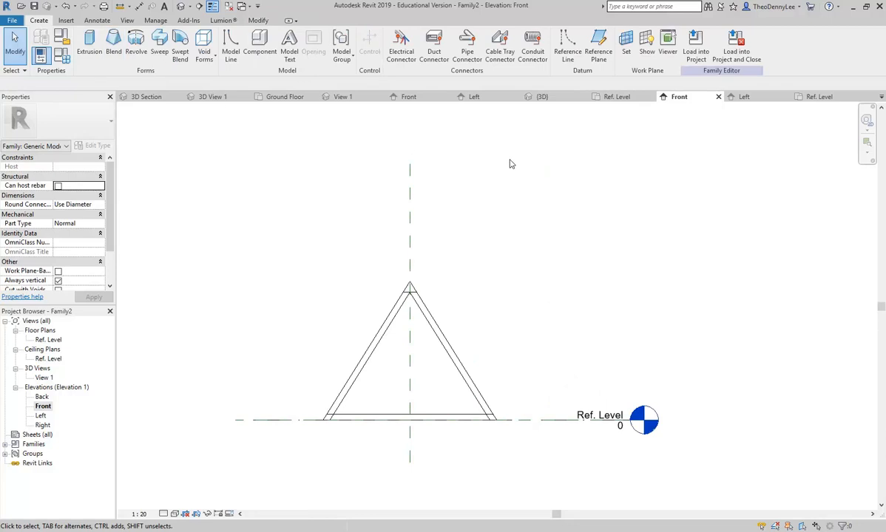
pyautogui.click(605, 46)
pyautogui.click(196, 302)
pyautogui.click(526, 193)
pyautogui.press('Escape')
pyautogui.press('Escape')
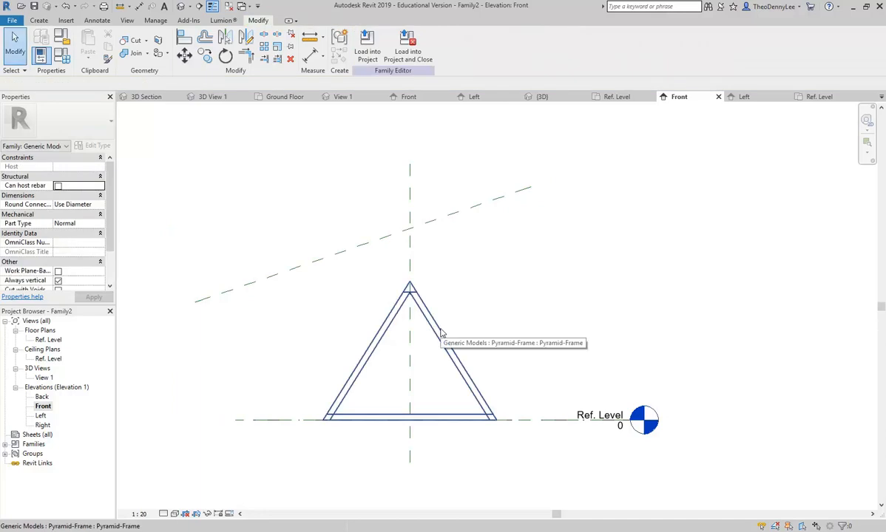
# - Try to pick the sloping reference plane as the pyramid frame's new host, and delete that reference plane
pyautogui.click(440, 334)
pyautogui.click(422, 46)
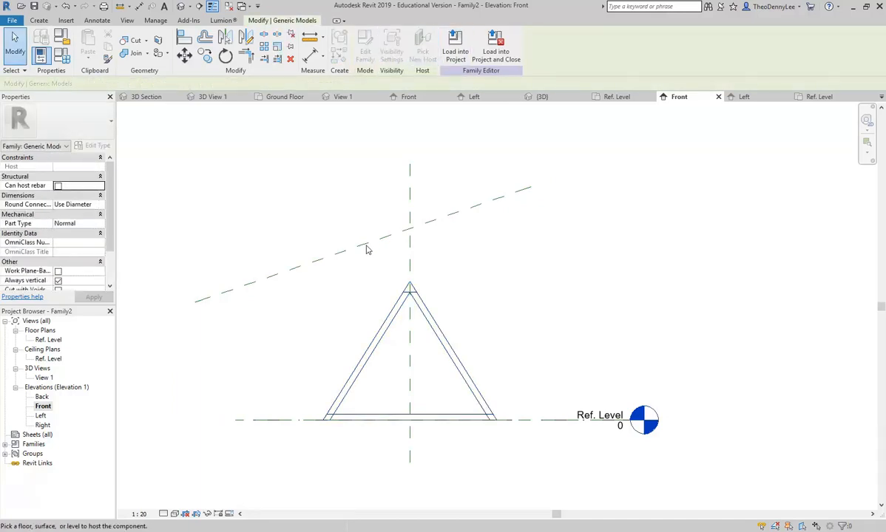
pyautogui.press('Escape')
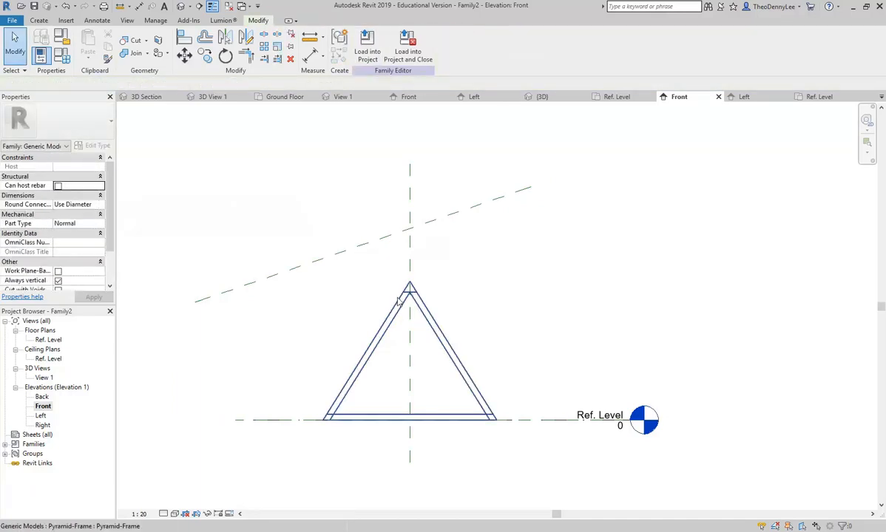
pyautogui.click(330, 256)
pyautogui.press('Delete')
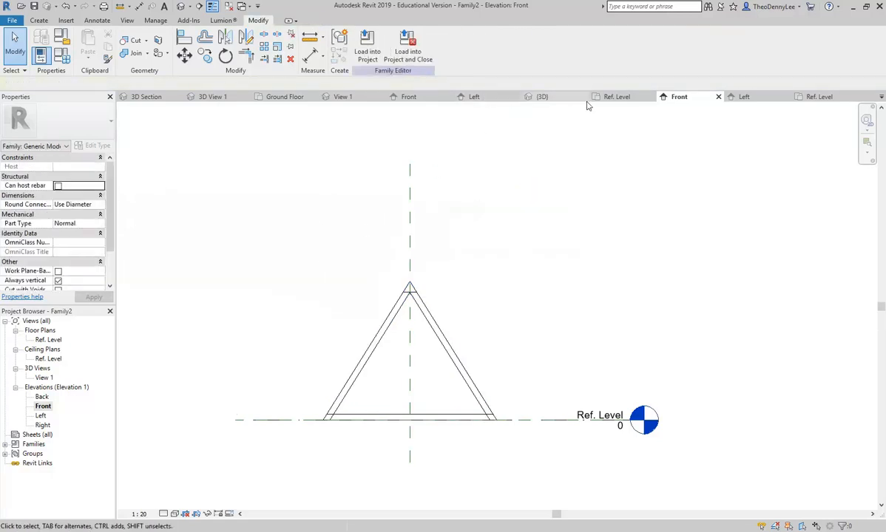
# - Turn on the Work Plane-Based parameter in the family category and parameters of the Pyramid-Frame family
pyautogui.click(551, 99)
pyautogui.scroll(-1, 329, 291)
pyautogui.moveTo(355, 312); pyautogui.dragTo(403, 324, button='middle')
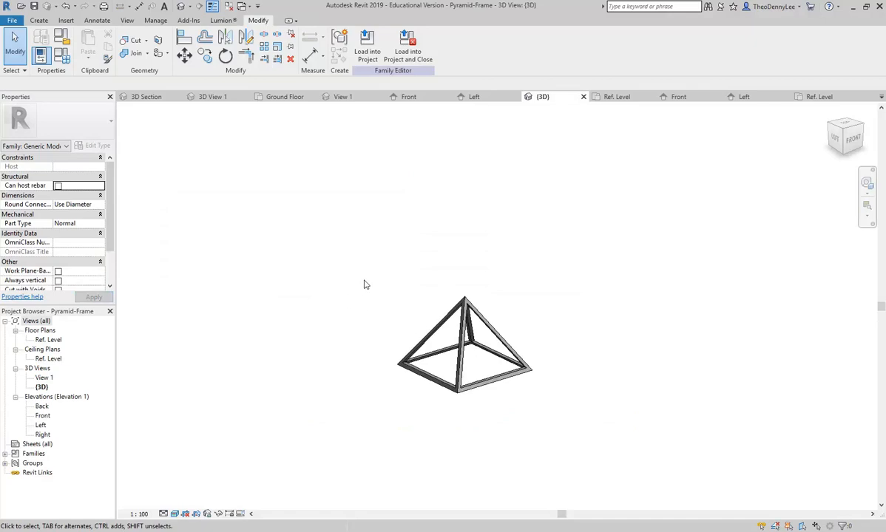
pyautogui.click(62, 37)
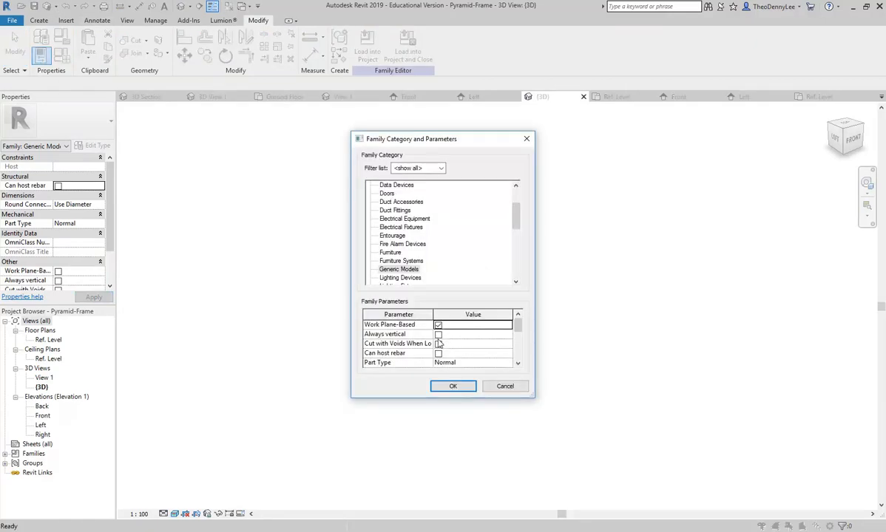
pyautogui.click(505, 386)
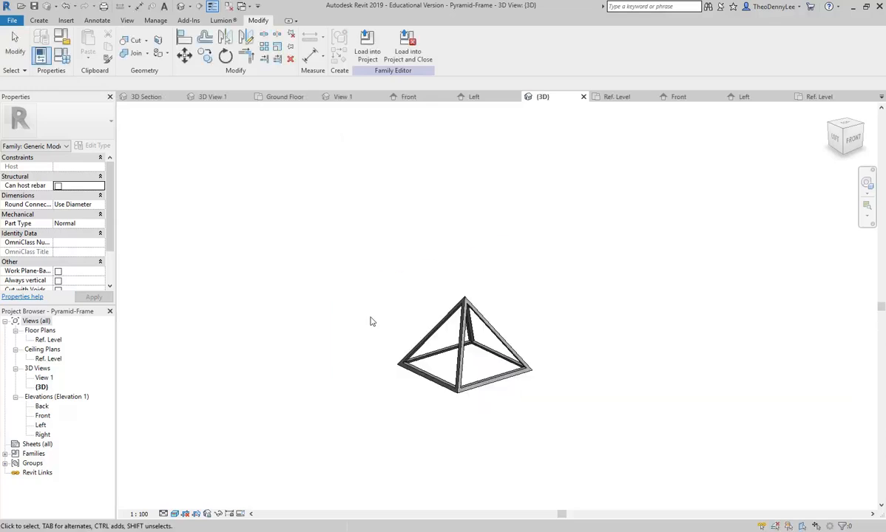
pyautogui.click(61, 37)
pyautogui.click(439, 325)
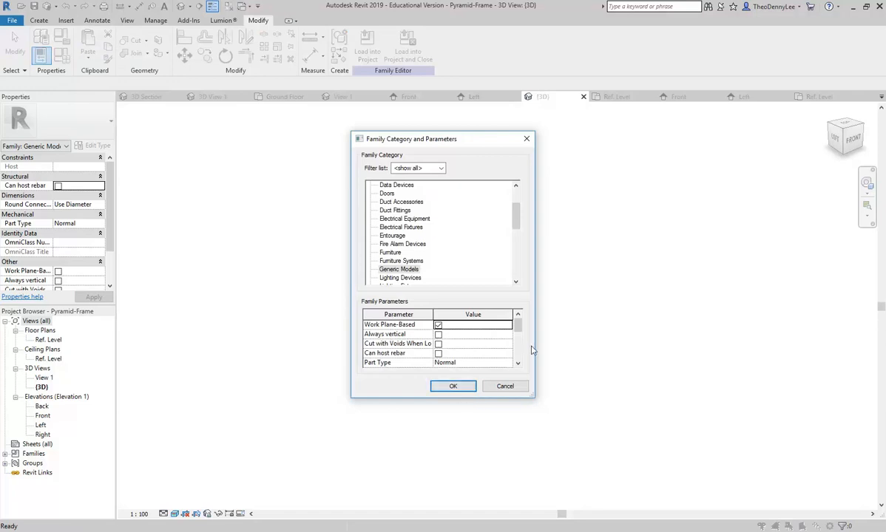
pyautogui.moveTo(519, 328); pyautogui.dragTo(518, 326)
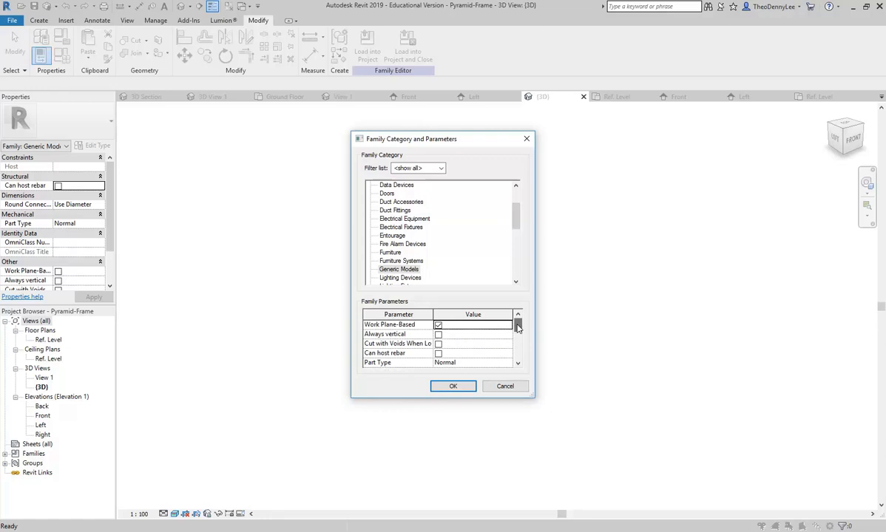
pyautogui.click(454, 385)
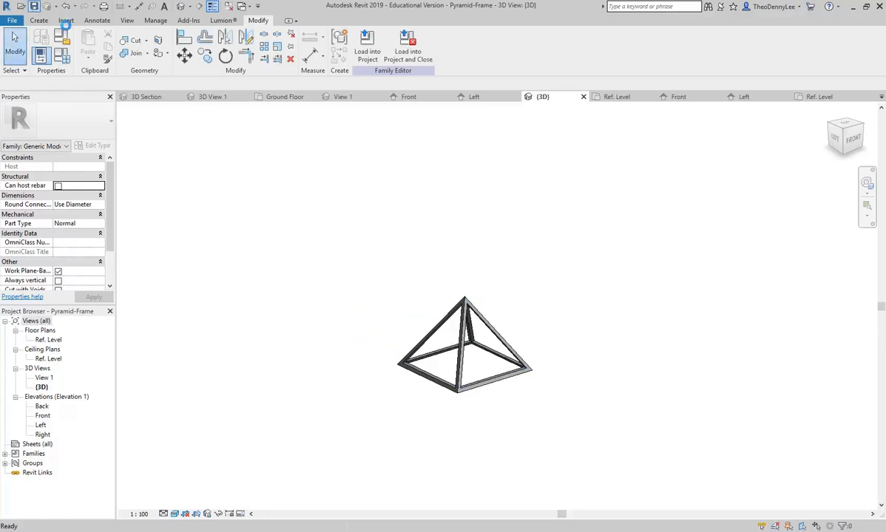
# - Load the work plane-based Pyramid-Frame family into Family2, overwriting the existing version, and open the Front elevation
pyautogui.click(347, 48)
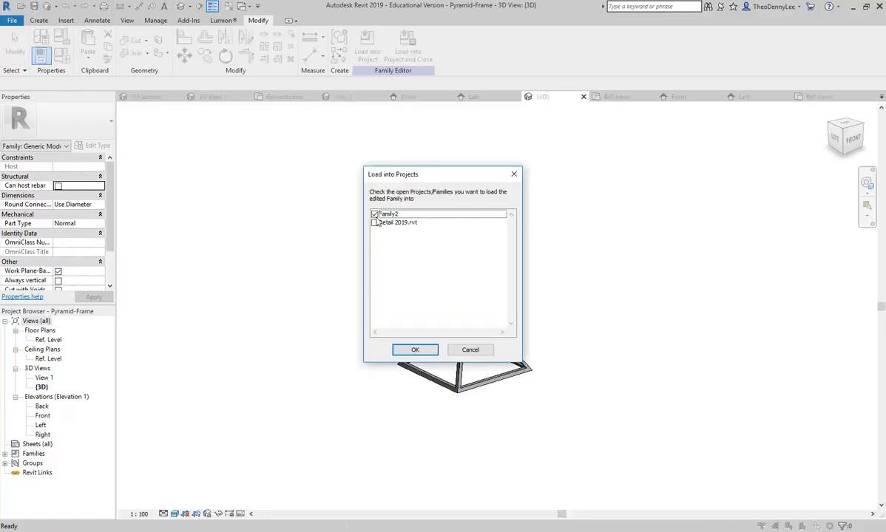
pyautogui.click(409, 347)
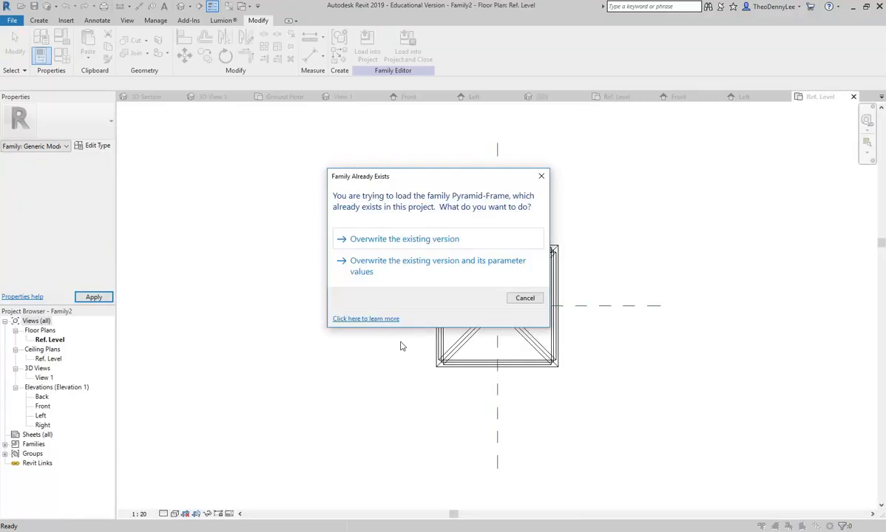
pyautogui.click(387, 239)
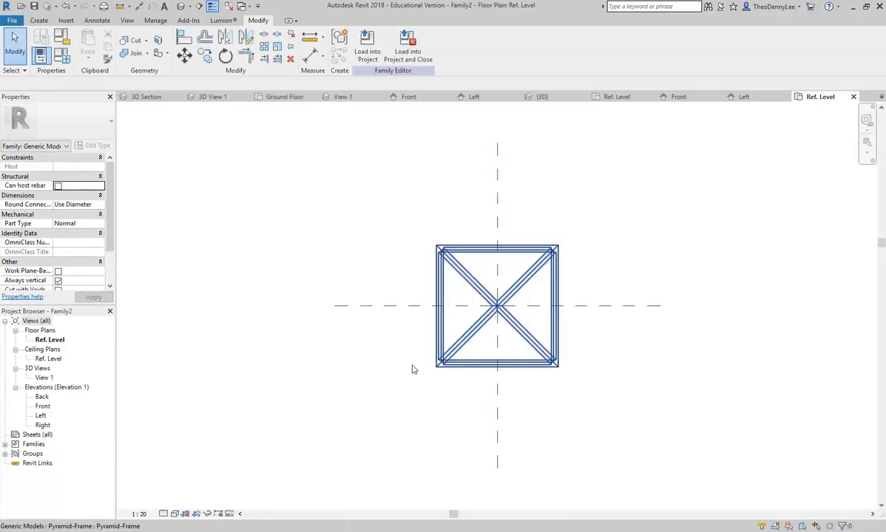
pyautogui.doubleClick(41, 407)
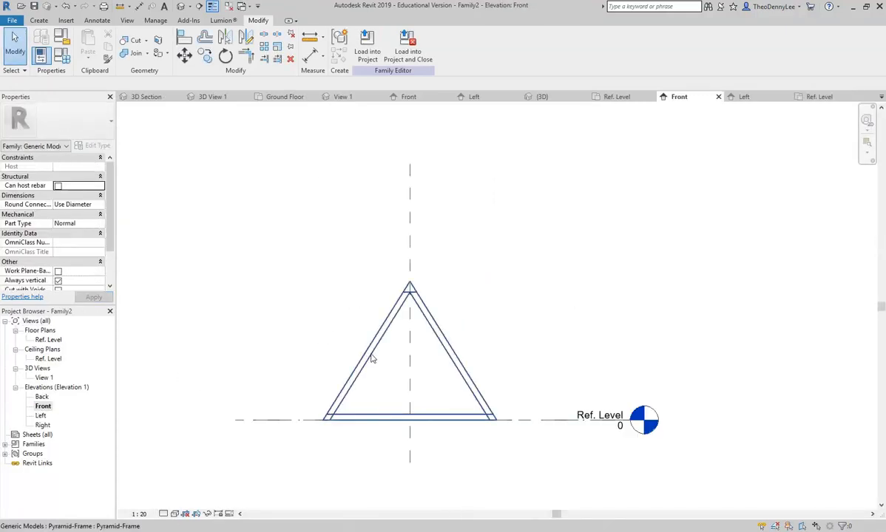
# - Draw a horizontal reference plane above the apex of the pyramid frame in the Front elevation
pyautogui.click(371, 359)
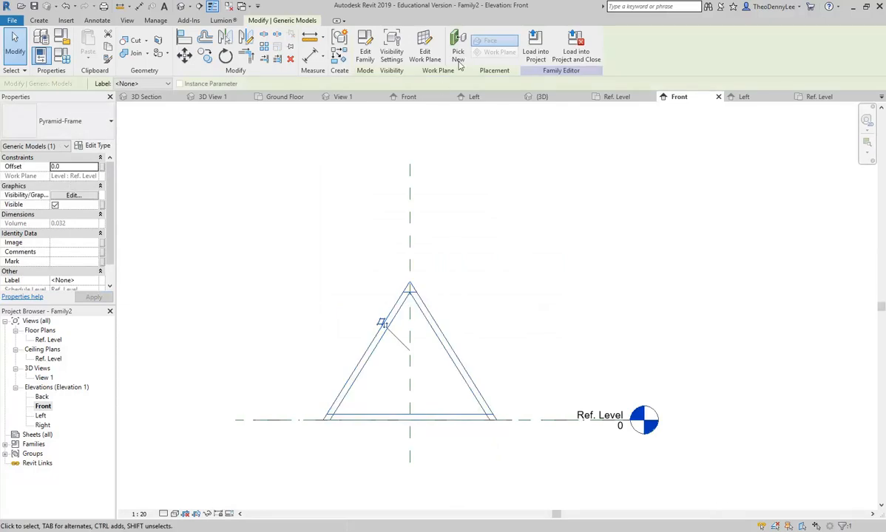
pyautogui.click(332, 245)
pyautogui.moveTo(314, 250); pyautogui.dragTo(371, 254, button='middle')
pyautogui.click(38, 20)
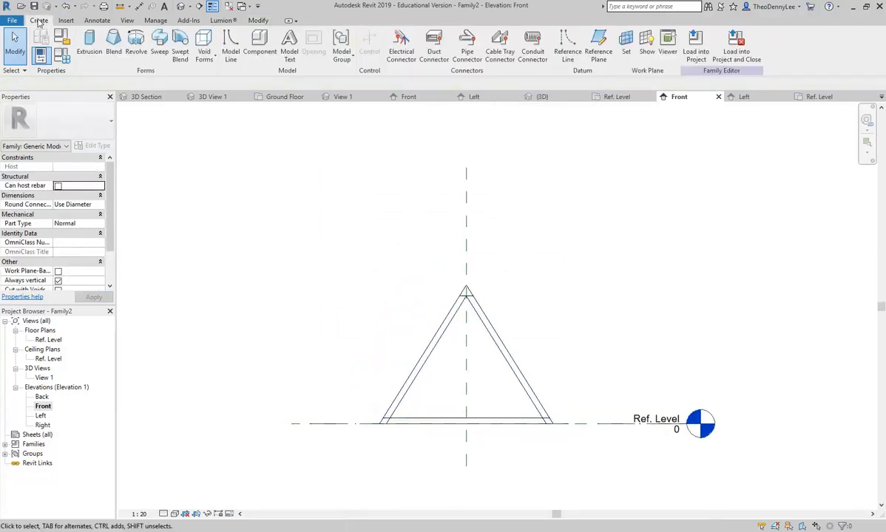
pyautogui.click(596, 46)
pyautogui.click(329, 211)
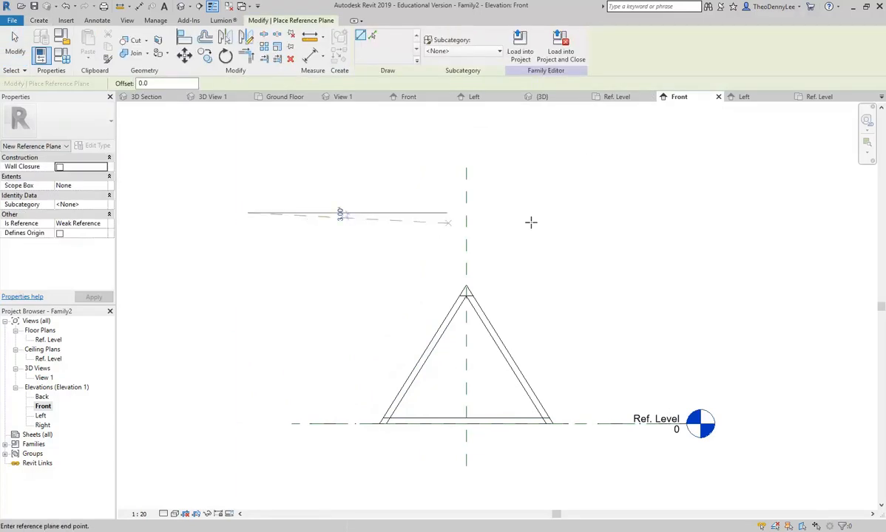
pyautogui.click(679, 213)
pyautogui.press('Escape')
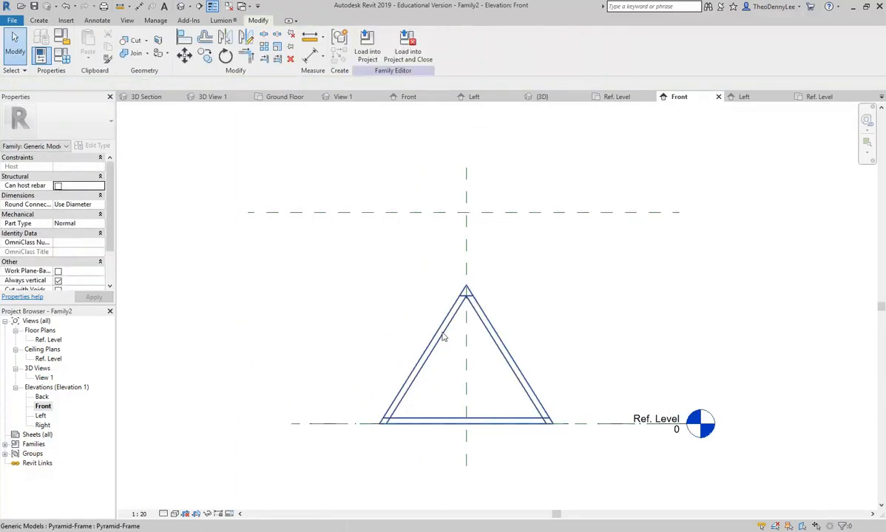
pyautogui.click(443, 337)
pyautogui.click(458, 51)
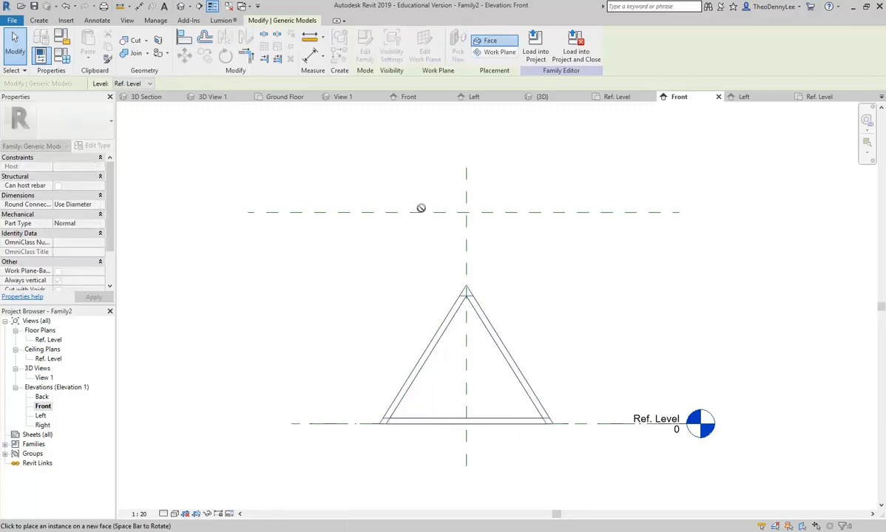
pyautogui.click(479, 53)
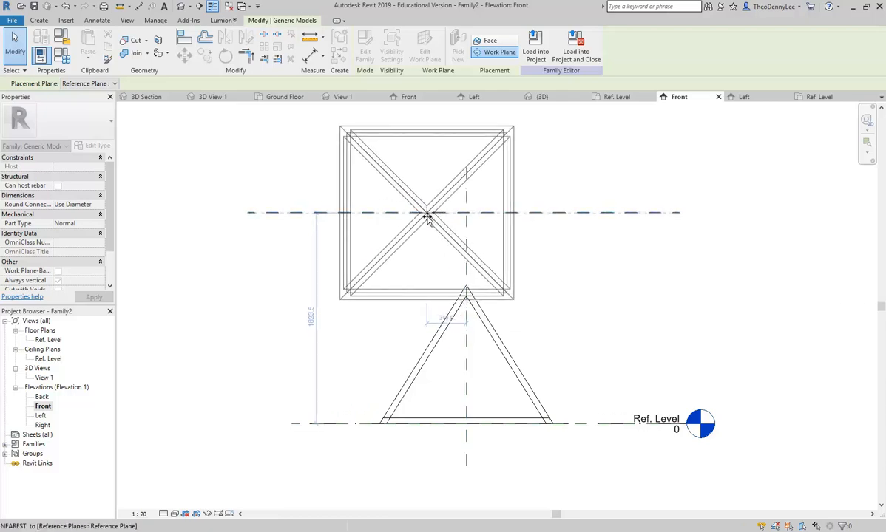
pyautogui.press('Escape')
pyautogui.press('Escape')
# - Flip the work plane of the Pyramid-Frame instance so that its apex points downward below Ref. Level
pyautogui.click(444, 334)
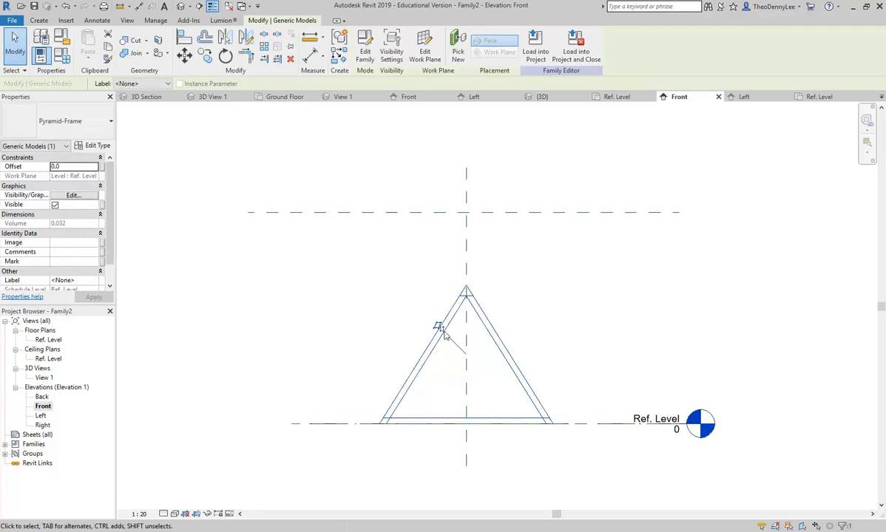
pyautogui.click(446, 338)
pyautogui.moveTo(413, 288); pyautogui.dragTo(399, 224, button='middle')
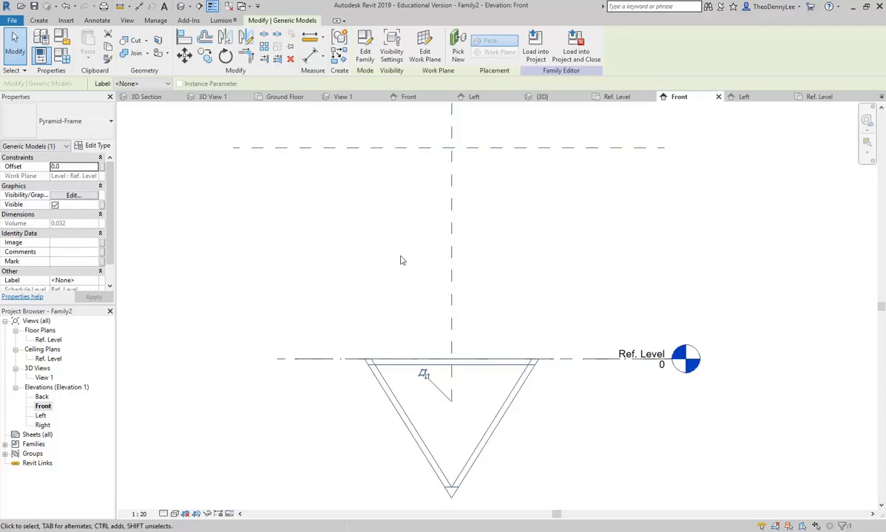
# - Flip the work plane of the Pyramid-Frame instance back so that its apex points upward above Ref. Level
pyautogui.click(423, 374)
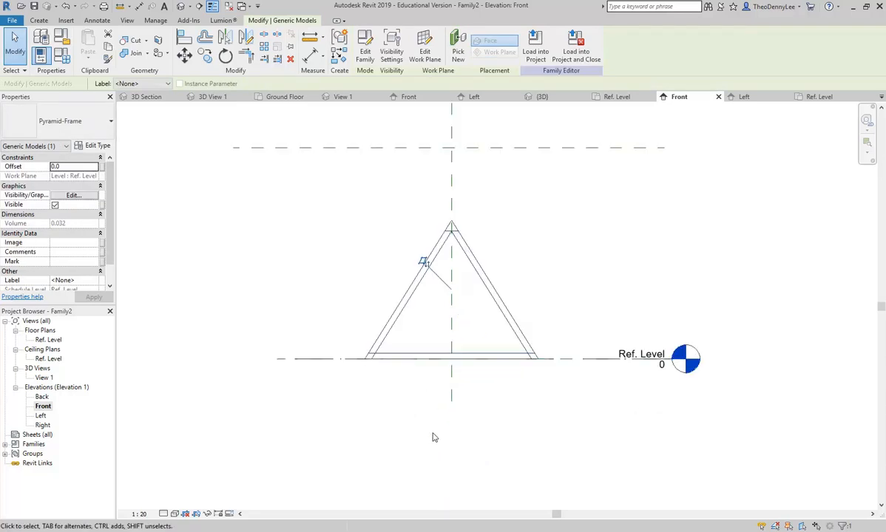
pyautogui.click(338, 259)
pyautogui.moveTo(338, 258); pyautogui.dragTo(336, 324, button='middle')
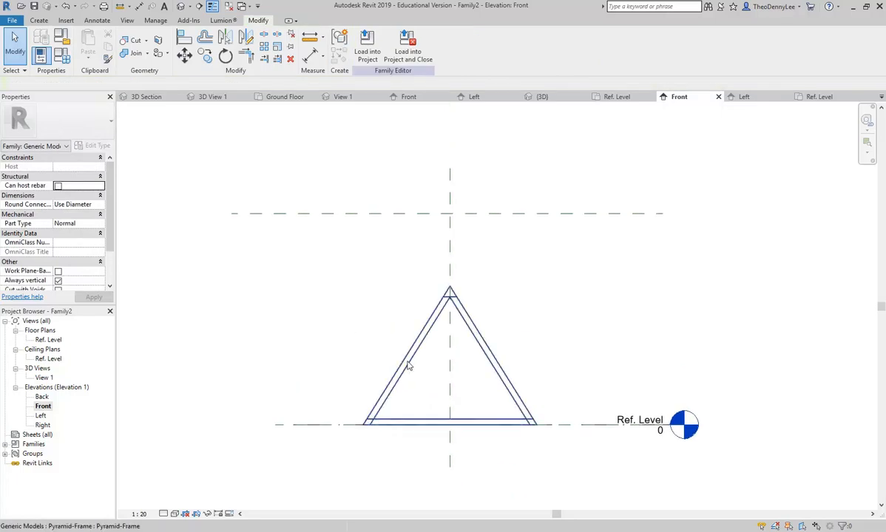
# - Copy the upright Pyramid-Frame vertically from Ref. Level so that its base sits on the upper reference plane
pyautogui.click(405, 366)
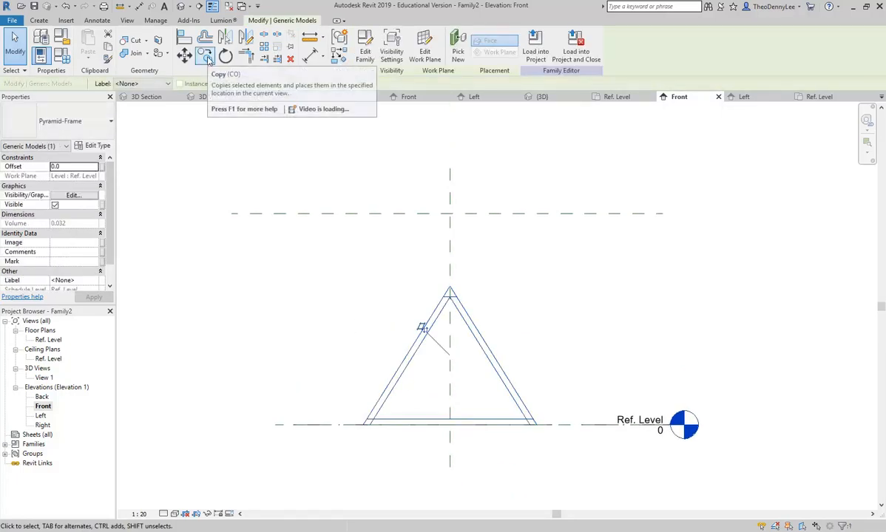
pyautogui.click(208, 59)
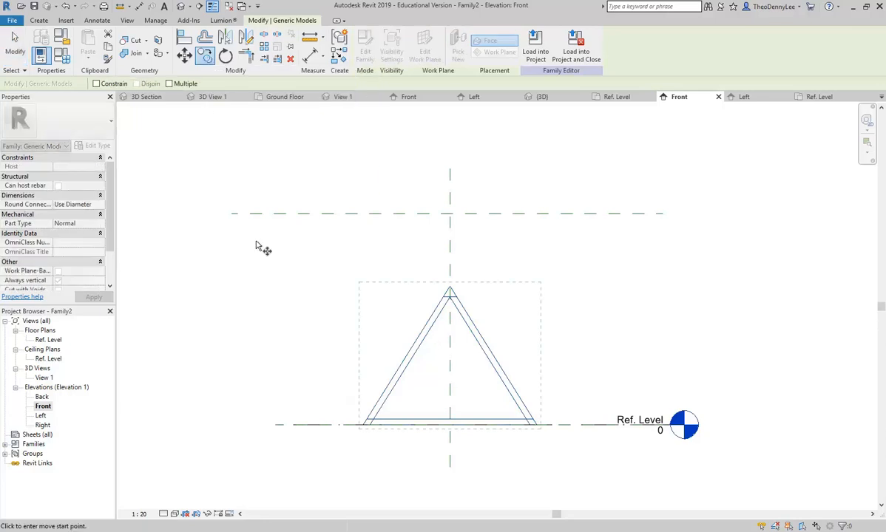
pyautogui.click(362, 427)
pyautogui.click(363, 214)
pyautogui.scroll(-1, 365, 244)
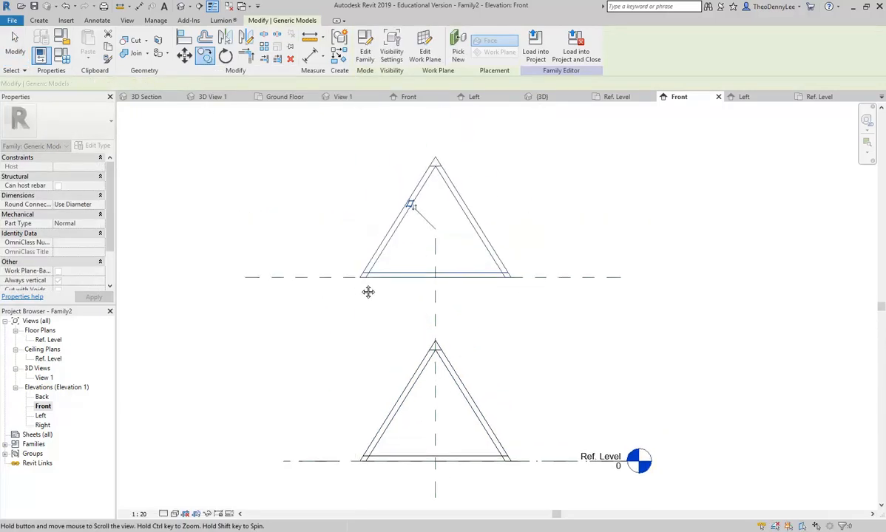
# - Flip the work plane of the upper Pyramid-Frame copy so that its apex points down toward the lower frame
pyautogui.moveTo(350, 371); pyautogui.dragTo(383, 311, button='middle')
pyautogui.click(383, 311)
pyautogui.click(410, 199)
pyautogui.scroll(1, 412, 225)
pyautogui.moveTo(411, 230); pyautogui.dragTo(391, 292, button='middle')
pyautogui.click(427, 180)
pyautogui.moveTo(411, 346); pyautogui.dragTo(370, 306, button='middle')
pyautogui.click(343, 273)
# - Lower the upper horizontal reference plane to 1500 above Ref. Level and delete it from the Front elevation
pyautogui.click(301, 216)
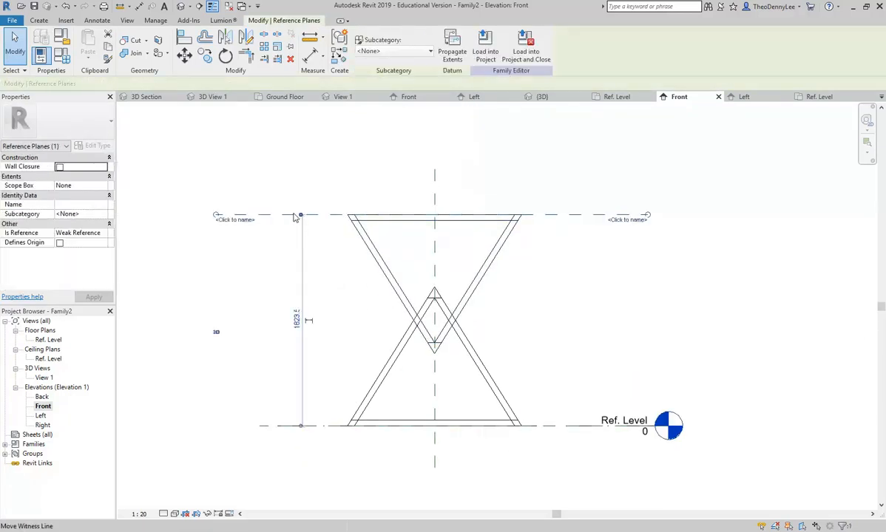
pyautogui.moveTo(271, 215); pyautogui.dragTo(272, 254)
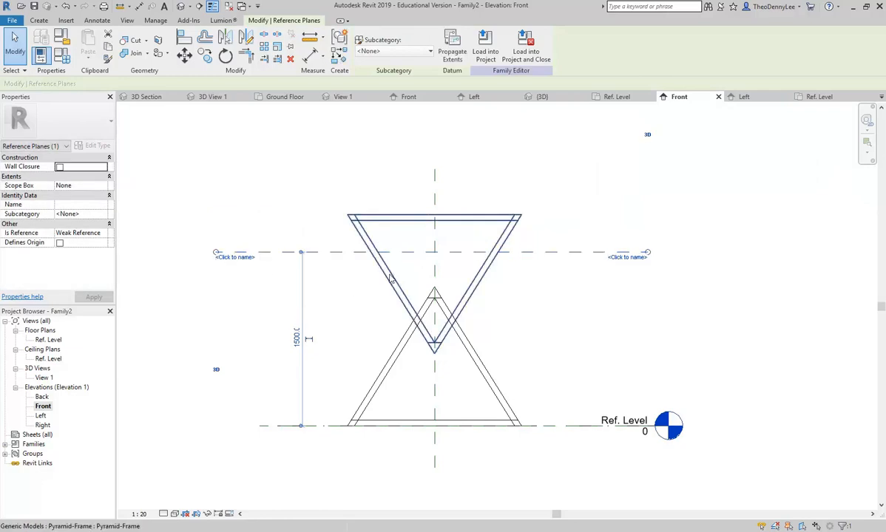
pyautogui.click(392, 217)
pyautogui.click(334, 252)
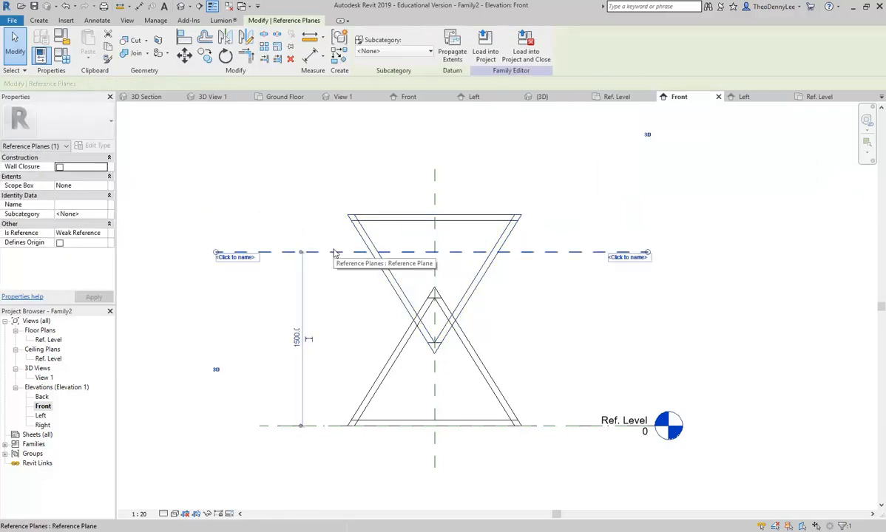
pyautogui.press('Delete')
# - Nudge the inverted Pyramid-Frame down to an offset of 560 so that its apex sits just above Ref. Level
pyautogui.click(392, 289)
pyautogui.press('Down')
pyautogui.press('Down')
pyautogui.press('Down')
pyautogui.press('Down')
pyautogui.press('Down')
pyautogui.press('Down')
pyautogui.press('Down')
pyautogui.press('Down')
pyautogui.press('Down')
pyautogui.press('Down')
pyautogui.press('Down')
pyautogui.press('Down')
pyautogui.press('Down')
pyautogui.press('Down')
pyautogui.press('Down')
pyautogui.press('Down')
pyautogui.press('Down')
pyautogui.press('Down')
pyautogui.press('Down')
pyautogui.press('Down')
pyautogui.press('Down')
pyautogui.press('Down')
pyautogui.press('Down')
pyautogui.press('Down')
pyautogui.press('Down')
pyautogui.press('Down')
pyautogui.press('Down')
pyautogui.press('Down')
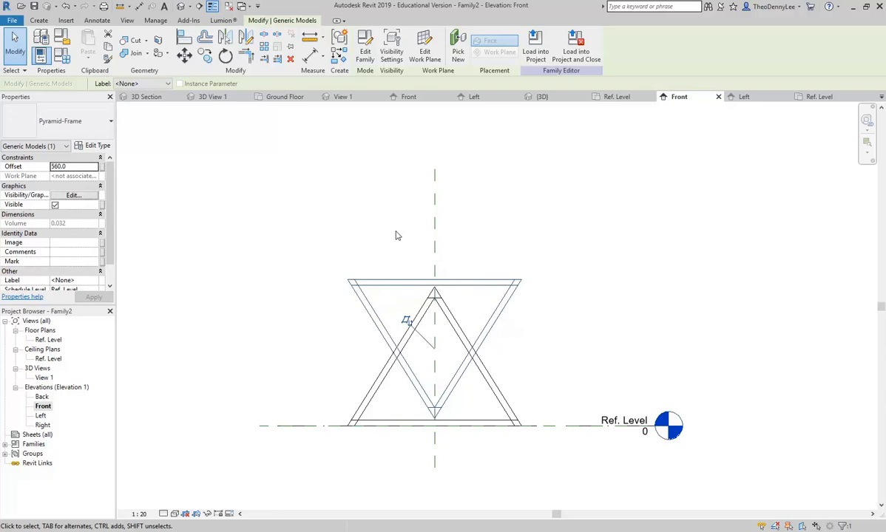
pyautogui.press('Escape')
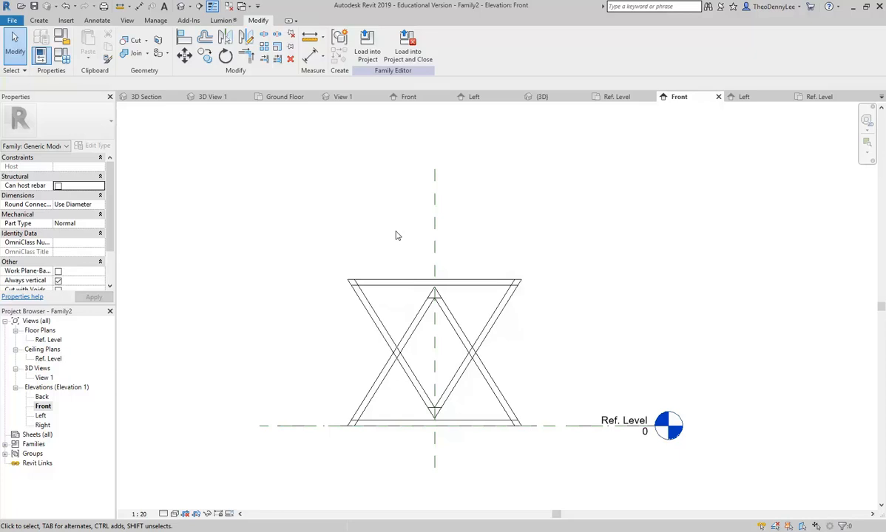
# - Open the 3D view View 1 and examine how the inverted frame interlocks with the upright one
pyautogui.doubleClick(45, 378)
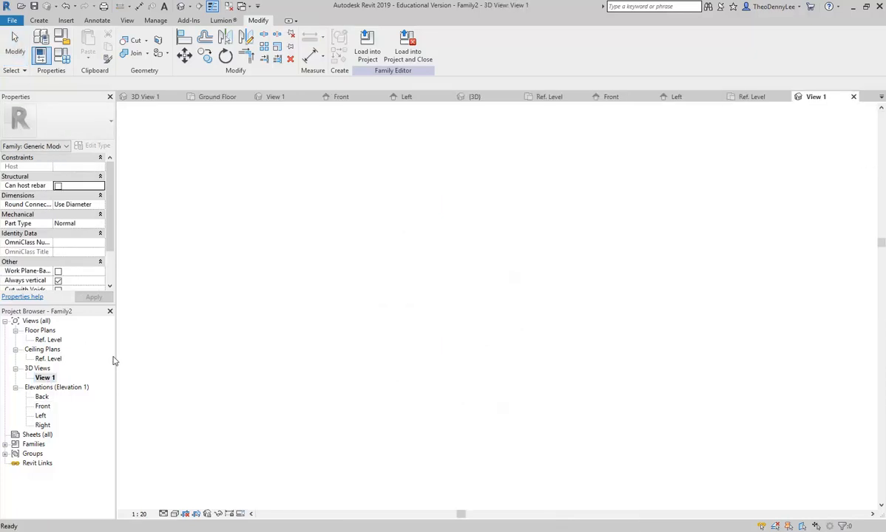
pyautogui.scroll(-2, 277, 291)
pyautogui.keyDown('shift'); pyautogui.moveTo(274, 290); pyautogui.dragTo(397, 336, button='middle'); pyautogui.keyUp('shift')
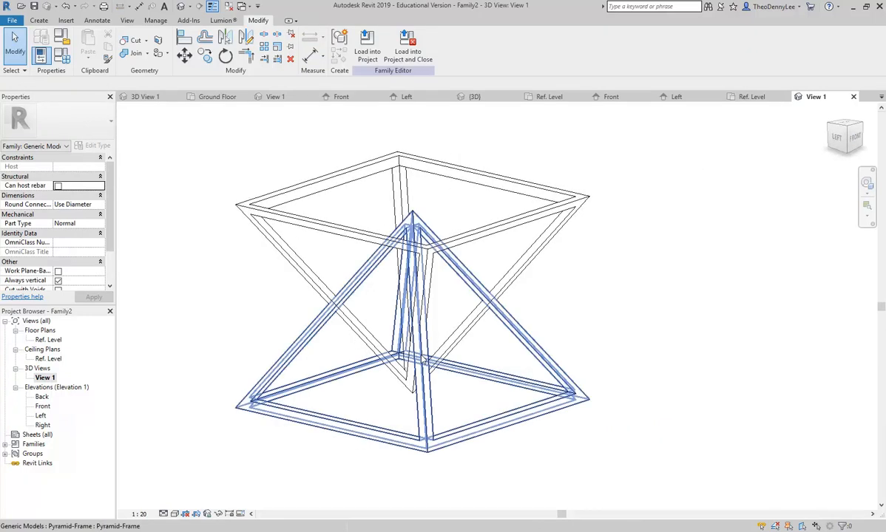
pyautogui.click(330, 235)
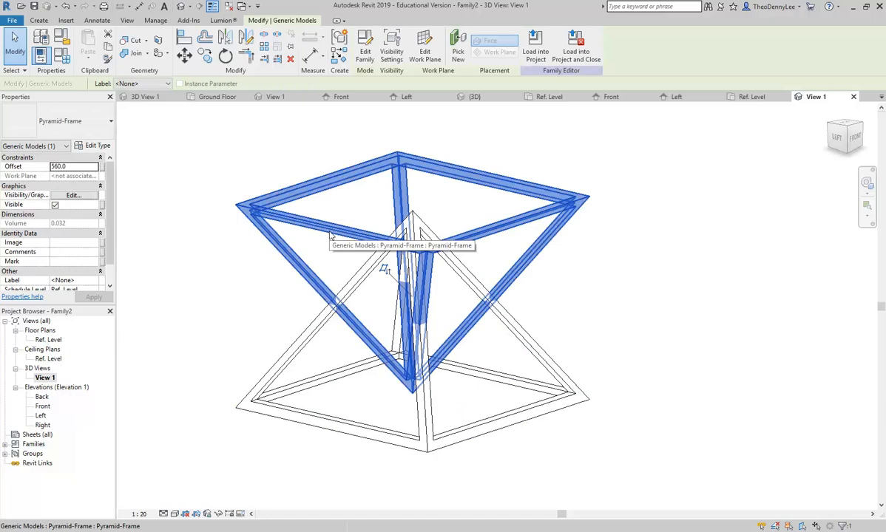
pyautogui.keyDown('shift'); pyautogui.moveTo(287, 270); pyautogui.dragTo(472, 309, button='middle'); pyautogui.keyUp('shift')
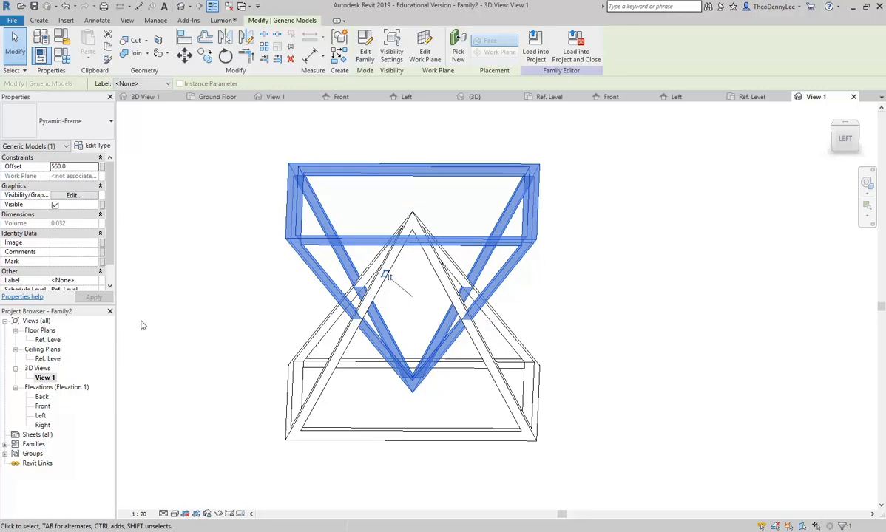
# - Rotate the inverted Pyramid-Frame 45 degrees about its centre in the Ref. Level floor plan and check it in View 1
pyautogui.doubleClick(49, 339)
pyautogui.moveTo(424, 326); pyautogui.dragTo(275, 350, button='middle')
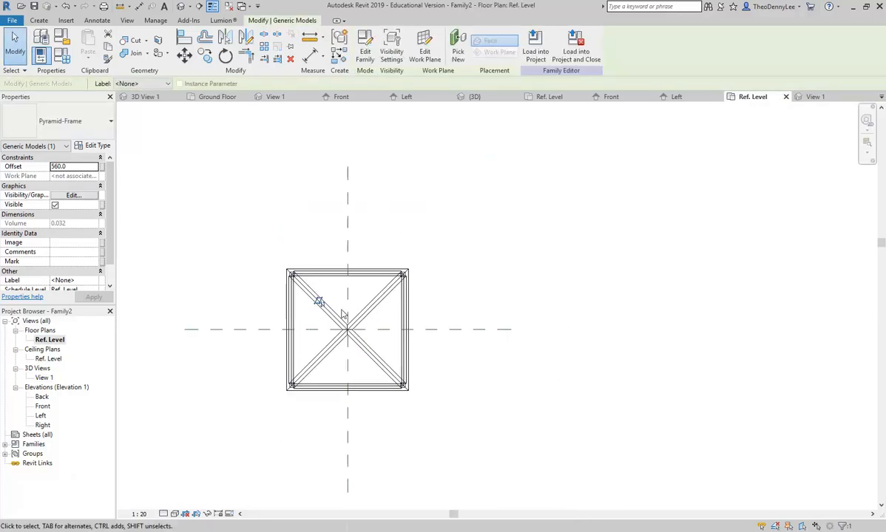
pyautogui.click(225, 56)
pyautogui.click(353, 219)
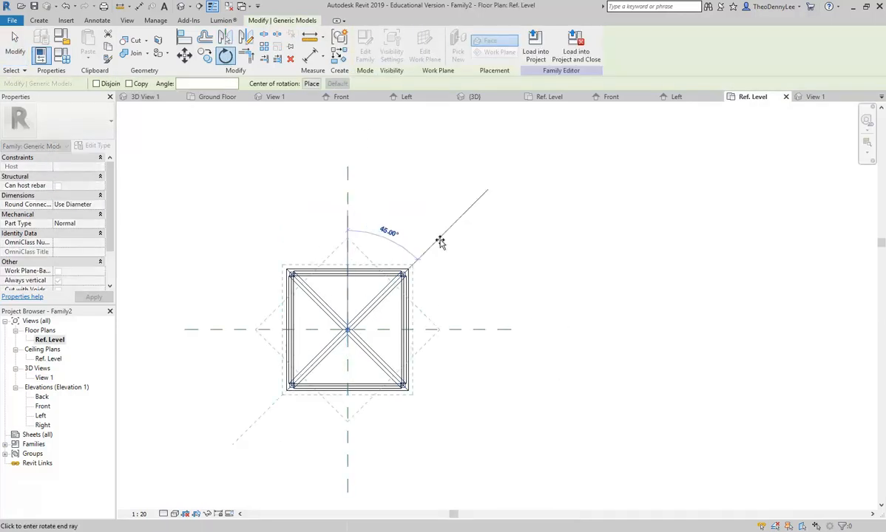
pyautogui.click(440, 247)
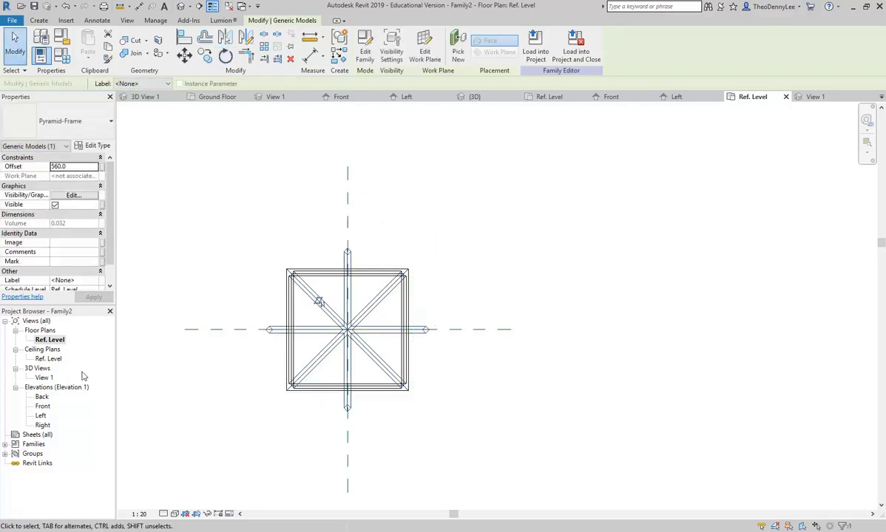
pyautogui.doubleClick(45, 378)
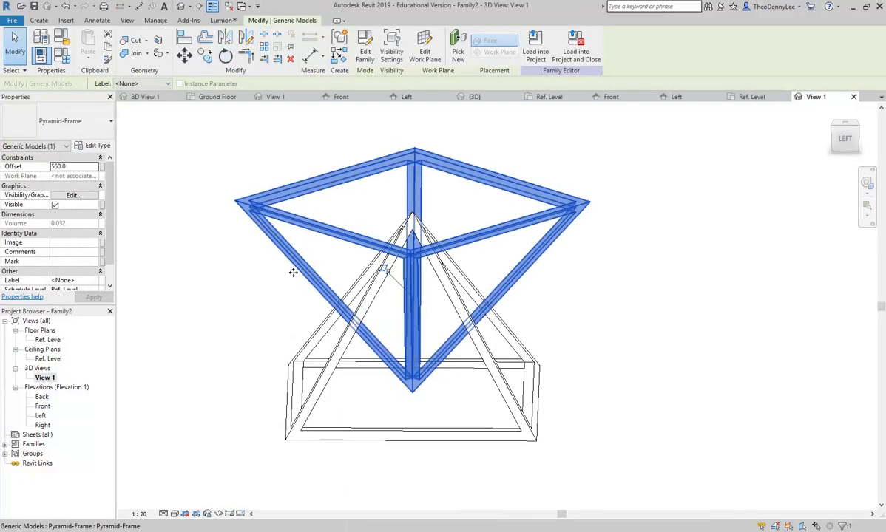
pyautogui.click(213, 295)
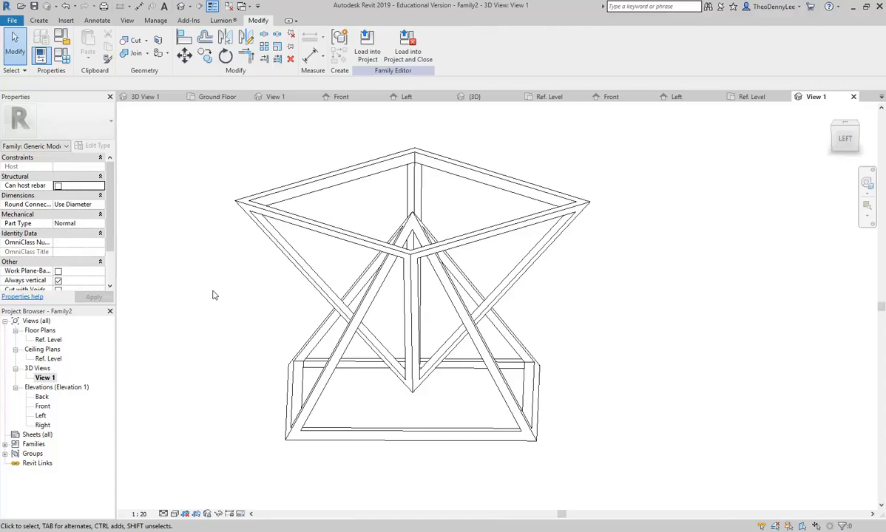
pyautogui.keyDown('shift'); pyautogui.moveTo(213, 295); pyautogui.dragTo(392, 290, button='middle'); pyautogui.keyUp('shift')
# - Undo the last rotation of the inverted Pyramid-Frame
pyautogui.hotkey('ctrl', 'z')
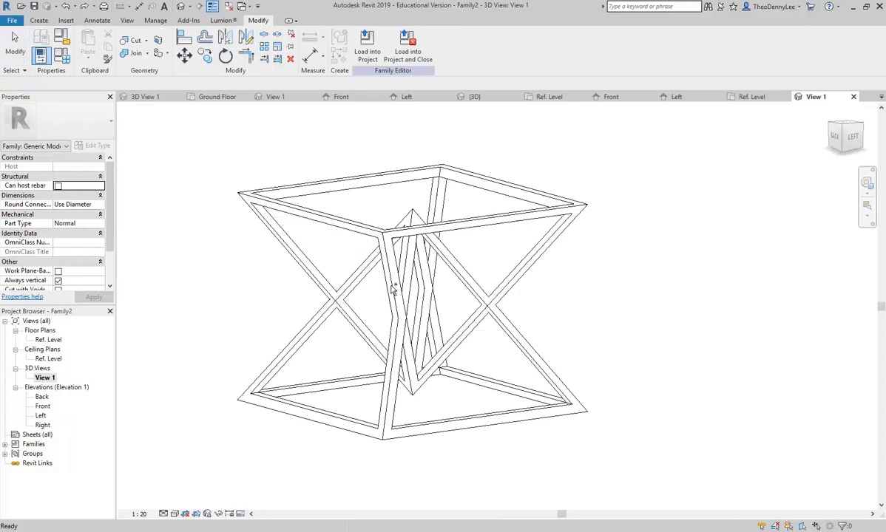
pyautogui.keyDown('shift'); pyautogui.moveTo(612, 317); pyautogui.dragTo(551, 339, button='middle'); pyautogui.keyUp('shift')
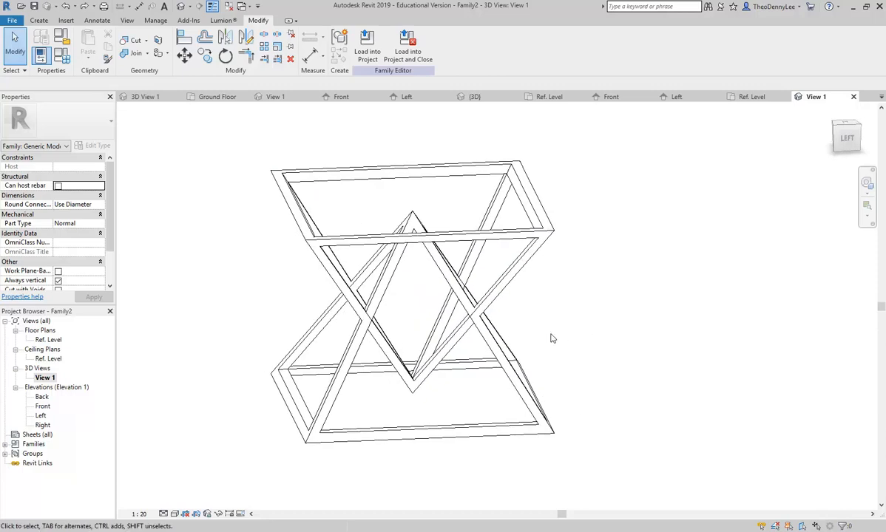
pyautogui.moveTo(255, 310); pyautogui.dragTo(318, 346, button='middle')
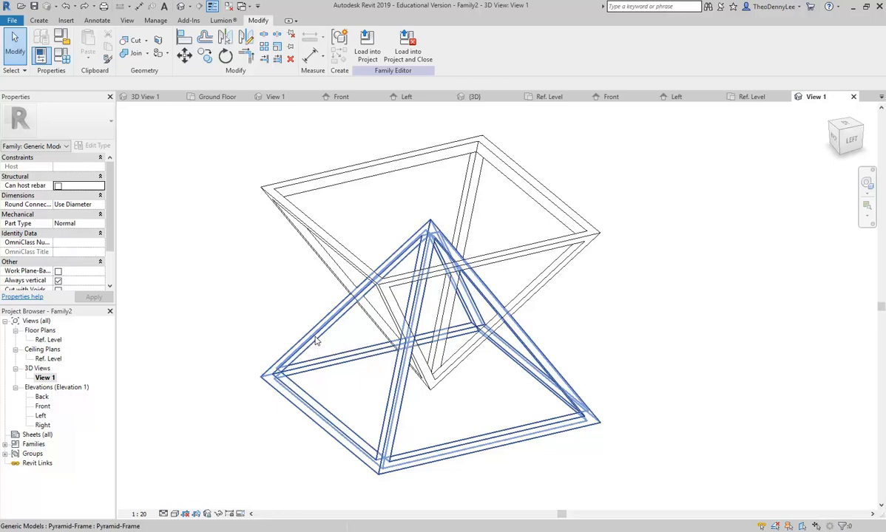
# - Open the type properties of the upright Pyramid-Frame instance in View 1
pyautogui.click(315, 340)
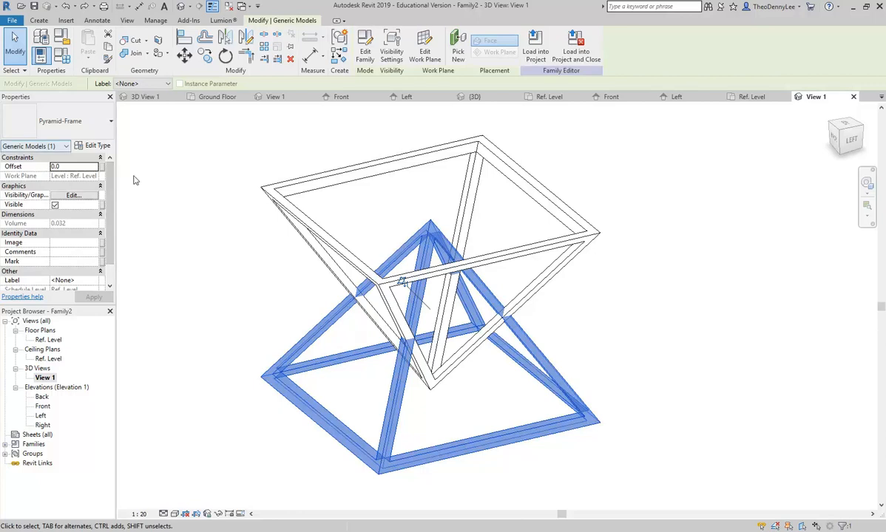
pyautogui.click(82, 147)
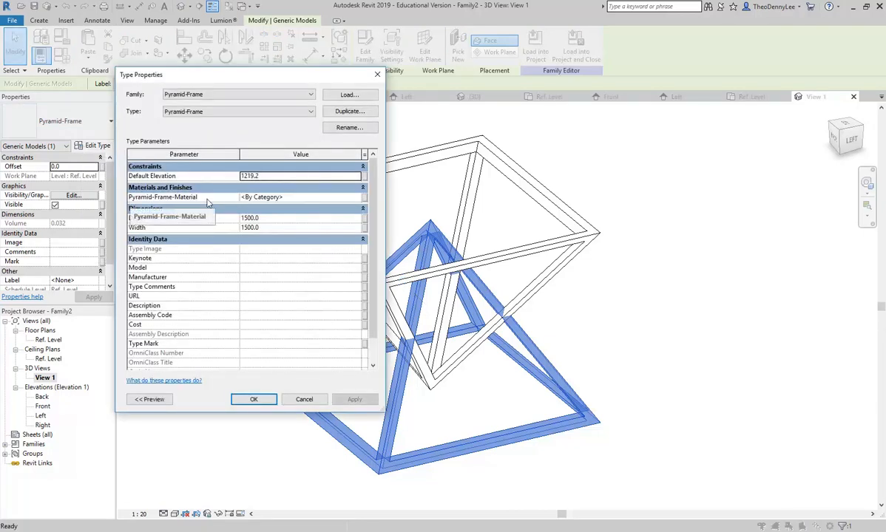
pyautogui.click(299, 198)
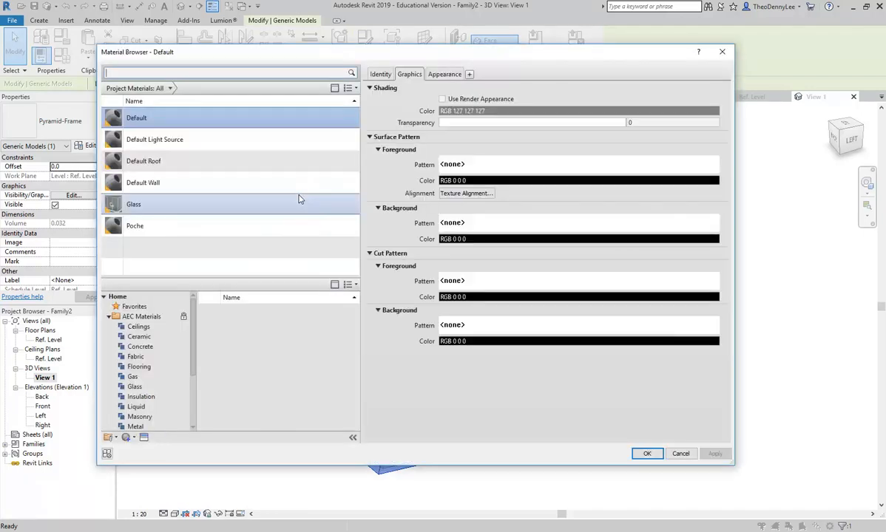
pyautogui.rightClick(146, 119)
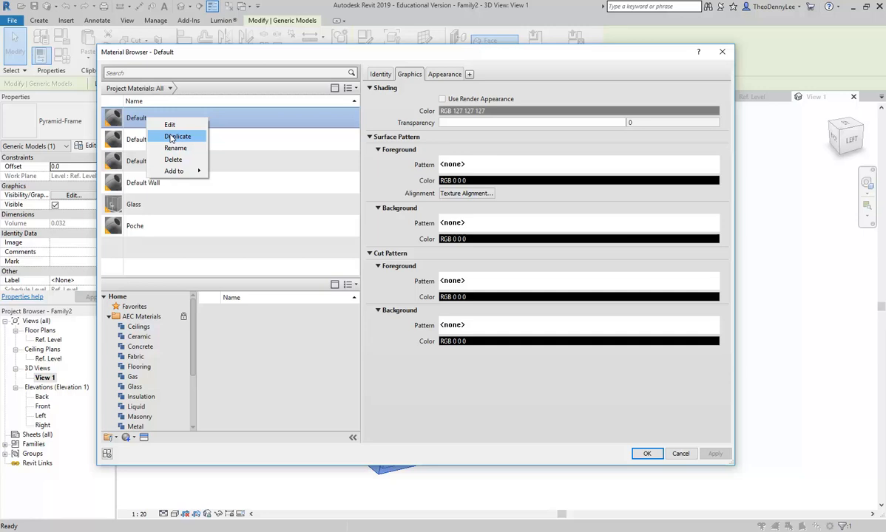
pyautogui.click(176, 137)
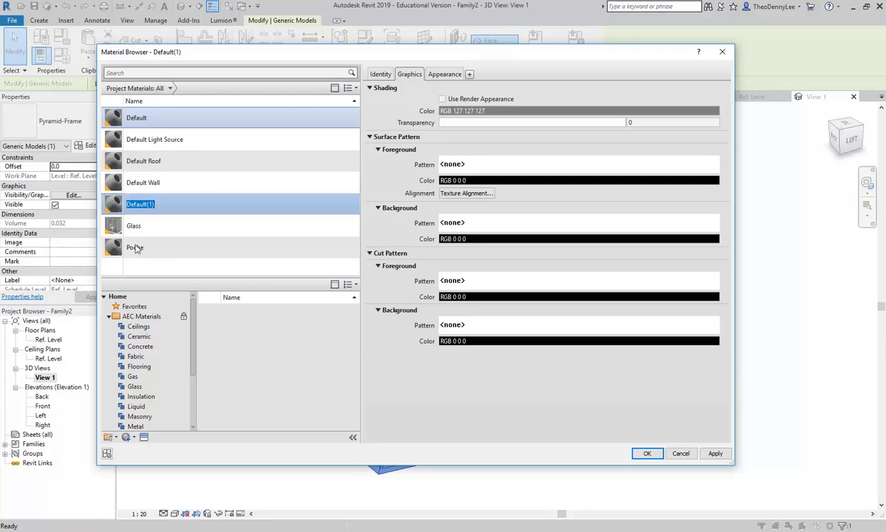
pyautogui.press('Escape')
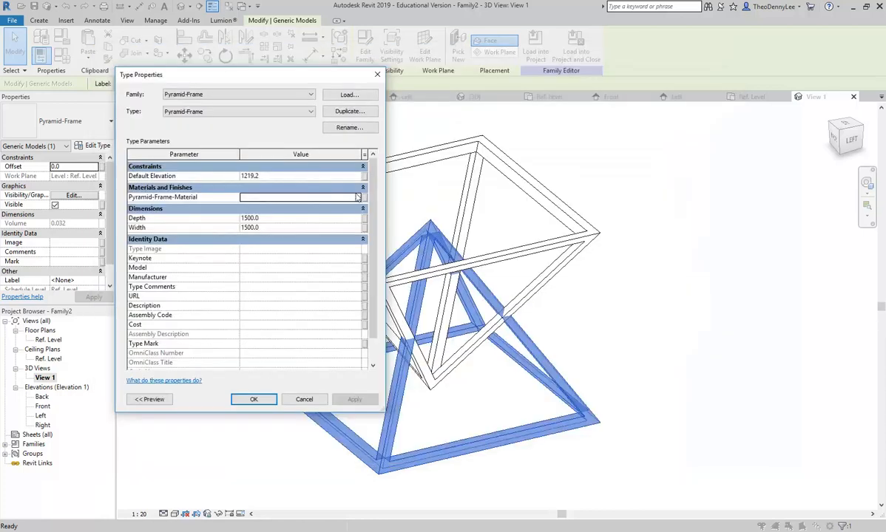
# - Browse materials for the Pyramid-Frame-Material parameter and add Gold from the Metal category of AEC Materials to the project materials
pyautogui.click(359, 196)
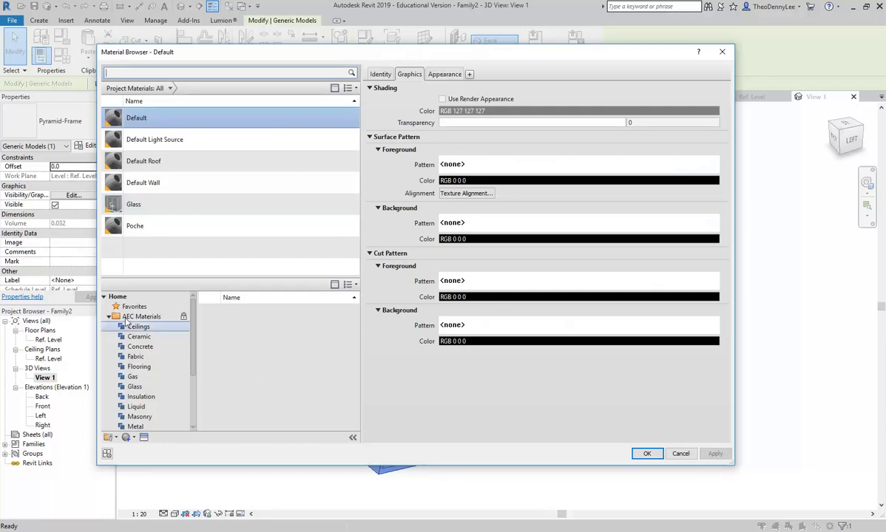
pyautogui.click(335, 89)
pyautogui.click(336, 89)
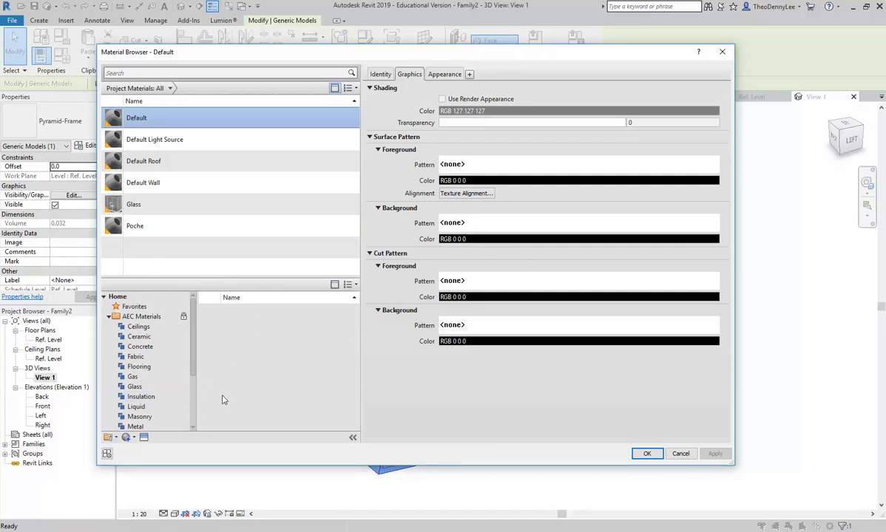
pyautogui.moveTo(195, 342); pyautogui.dragTo(187, 412)
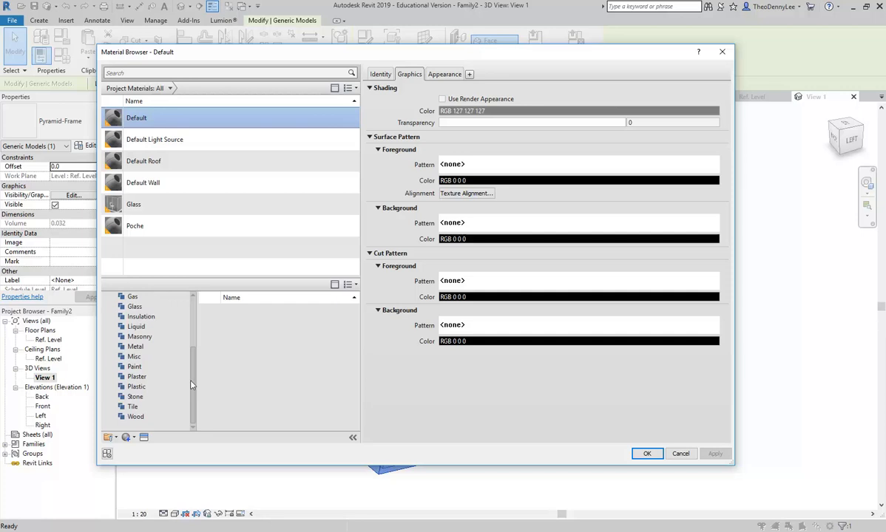
pyautogui.click(335, 89)
pyautogui.click(335, 89)
pyautogui.click(143, 348)
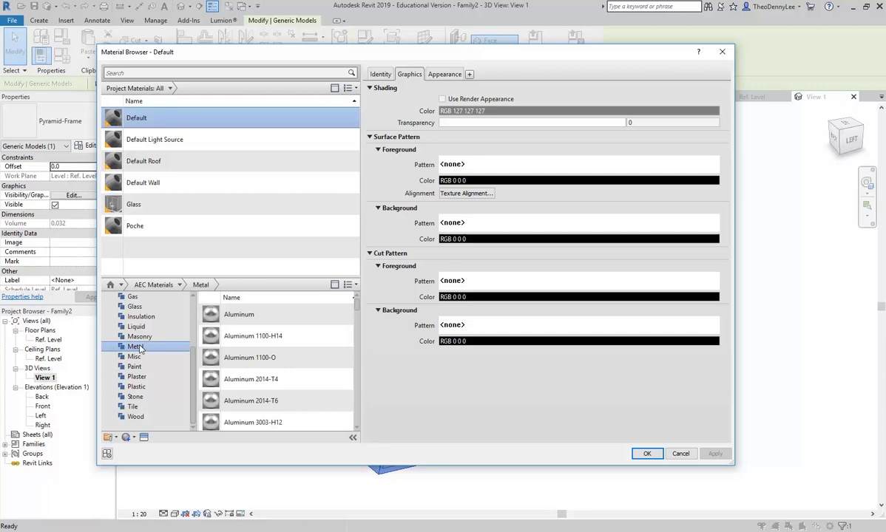
pyautogui.scroll(-10, 241, 344)
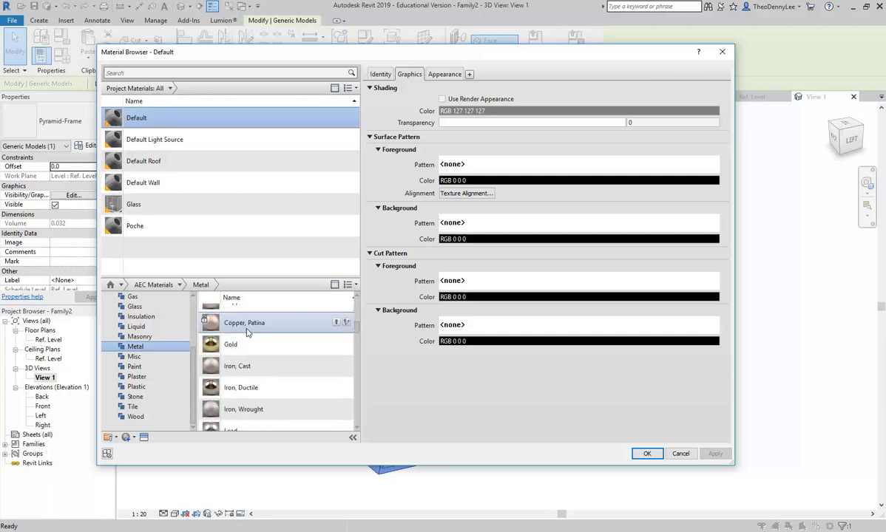
pyautogui.scroll(3, 242, 352)
pyautogui.click(230, 348)
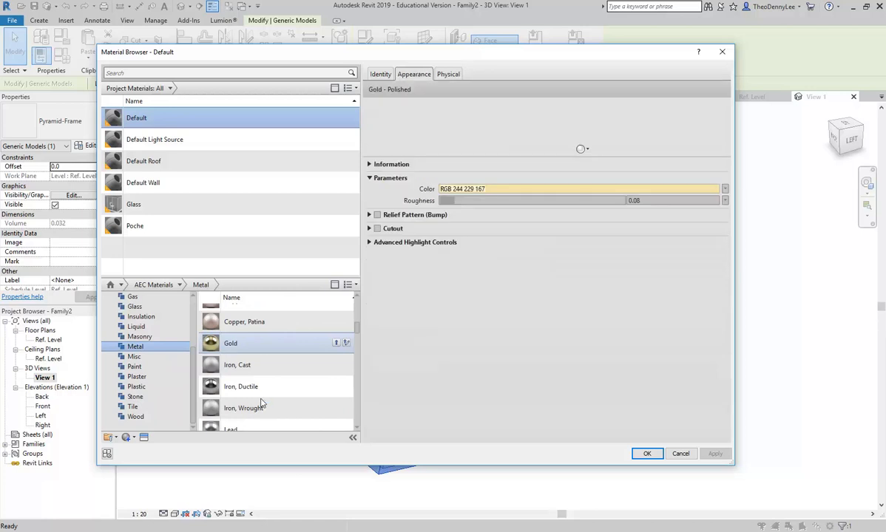
pyautogui.click(336, 343)
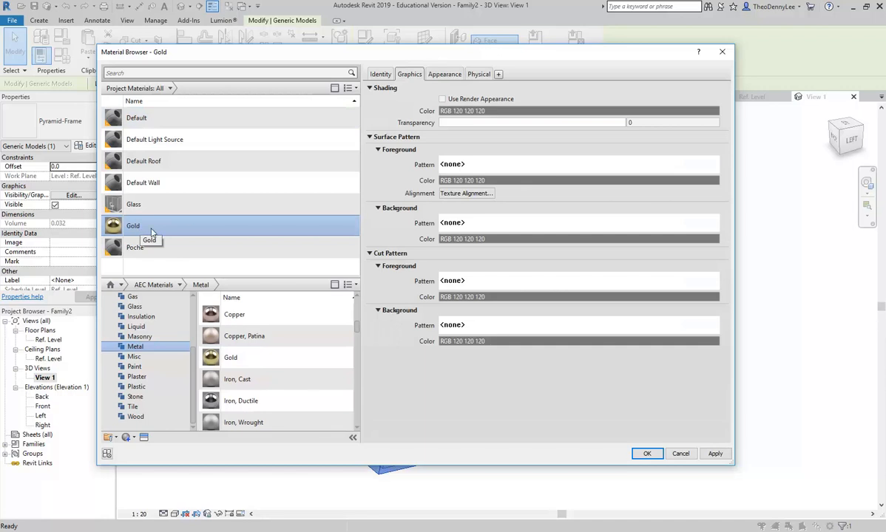
# - Use the render appearance for Gold's shading and assign Gold to the Pyramid-Frame-Material type parameter
pyautogui.click(443, 99)
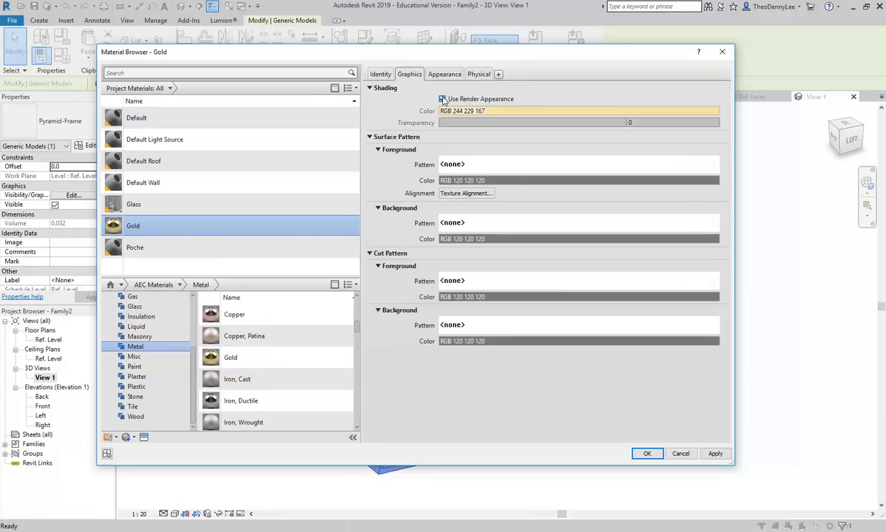
pyautogui.click(441, 75)
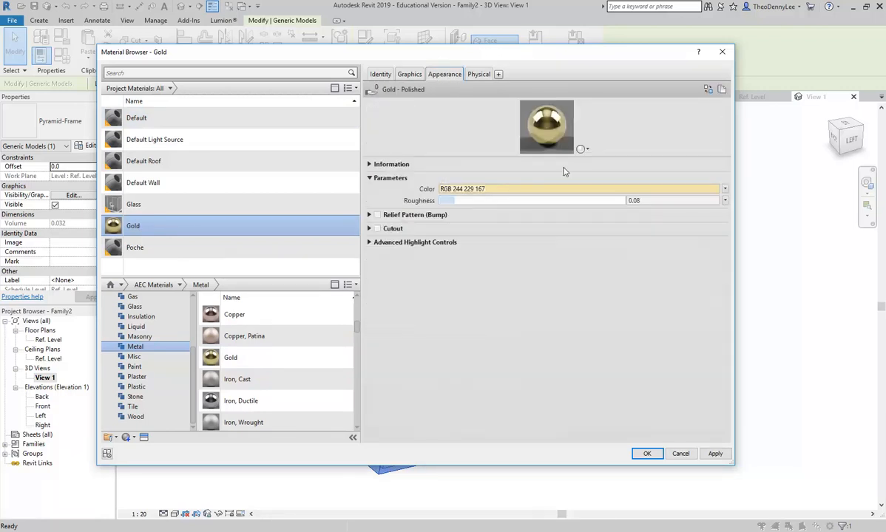
pyautogui.click(647, 453)
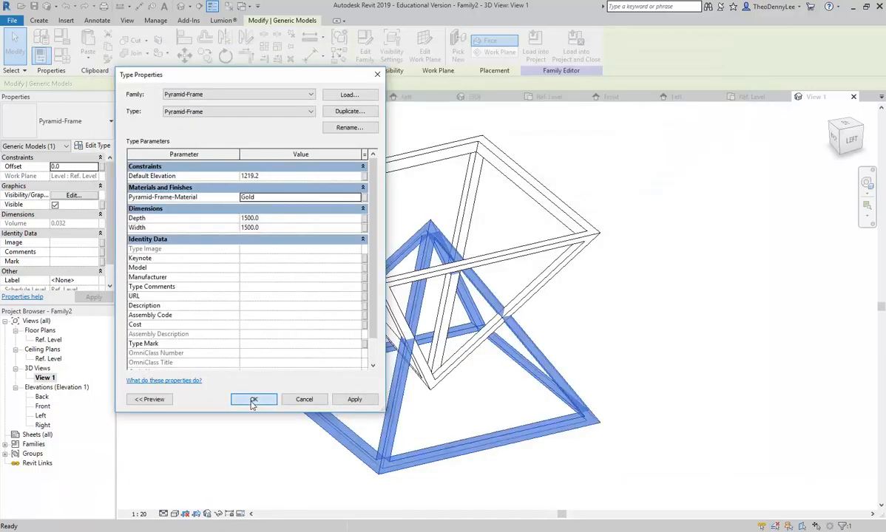
pyautogui.click(253, 400)
# - Set View 1's visual style to Shaded and inspect the two gold pyramid frames
pyautogui.click(176, 514)
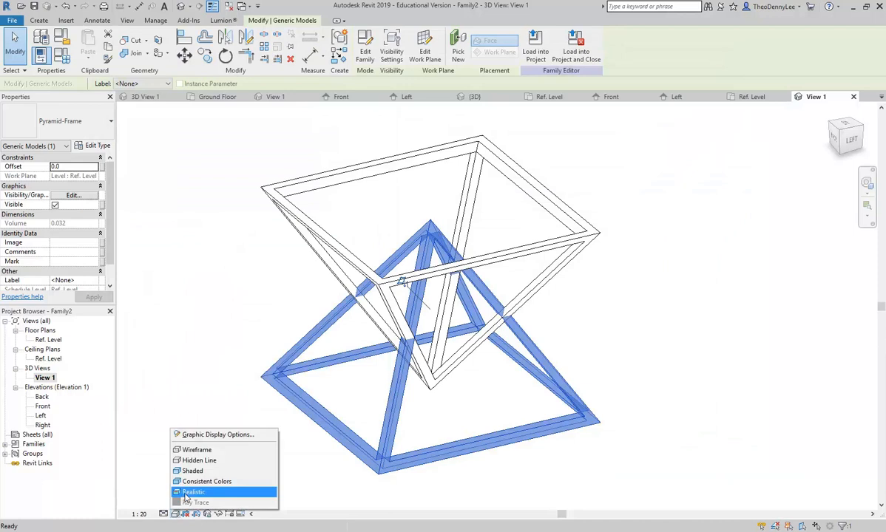
pyautogui.click(177, 468)
pyautogui.click(219, 303)
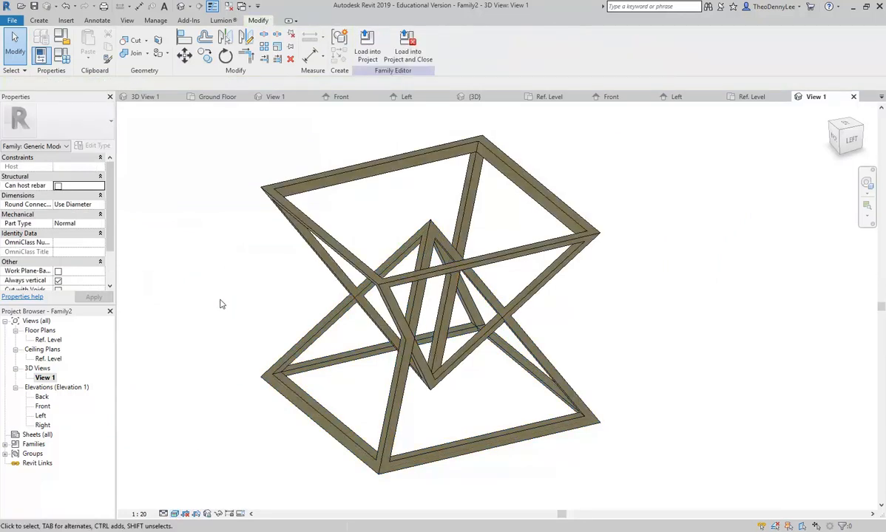
pyautogui.keyDown('shift'); pyautogui.moveTo(220, 303); pyautogui.dragTo(240, 311, button='middle'); pyautogui.keyUp('shift')
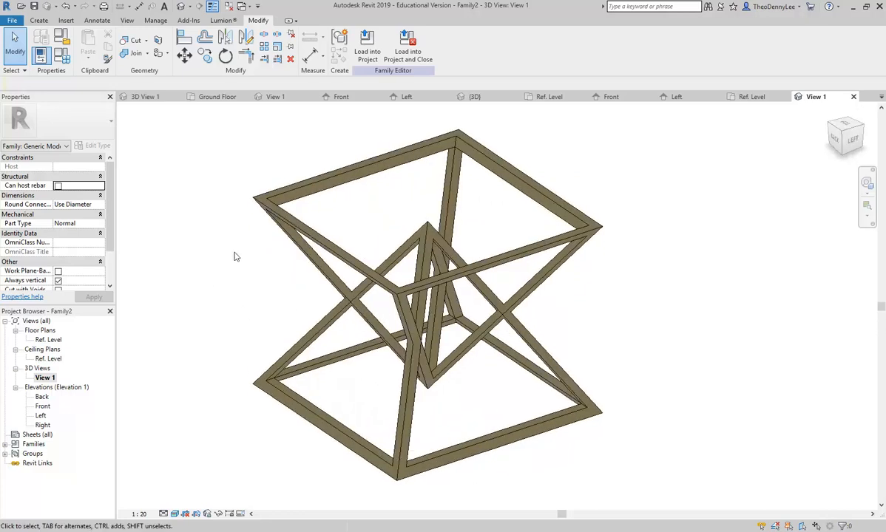
# - Save the combined family as Pyramid-Double-Frame.rfa in the 3D & Digital Pres folder
pyautogui.click(13, 20)
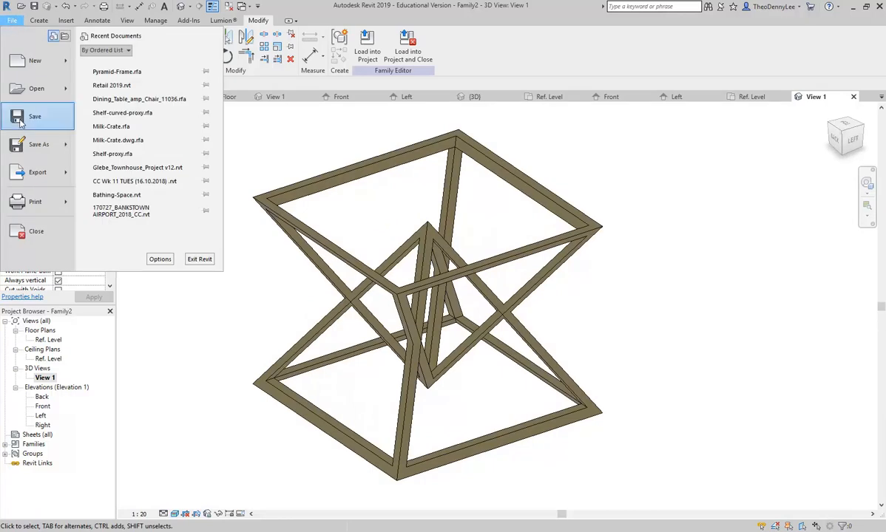
pyautogui.moveTo(29, 144)
pyautogui.click(111, 105)
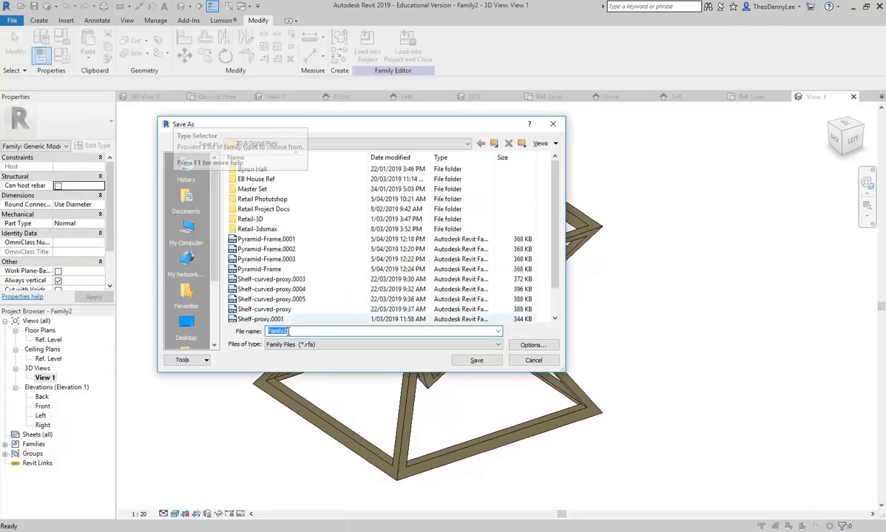
pyautogui.click(259, 269)
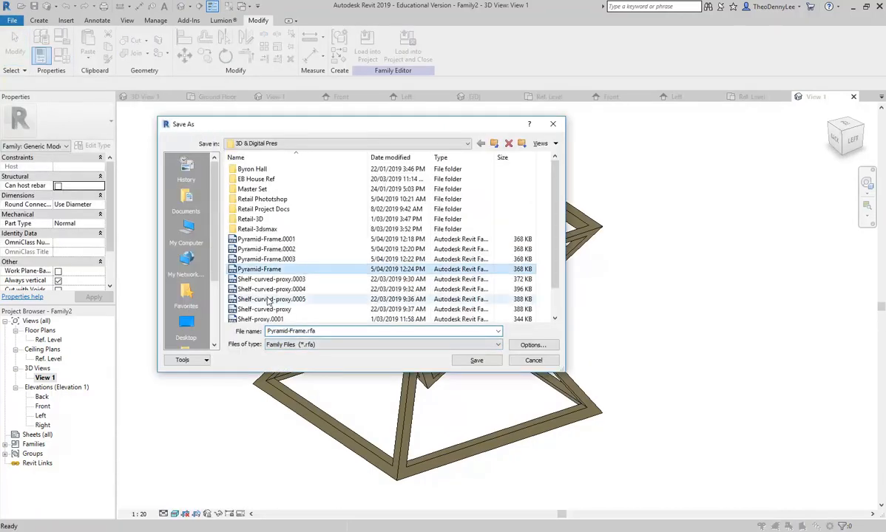
pyautogui.doubleClick(290, 332)
pyautogui.click(290, 332)
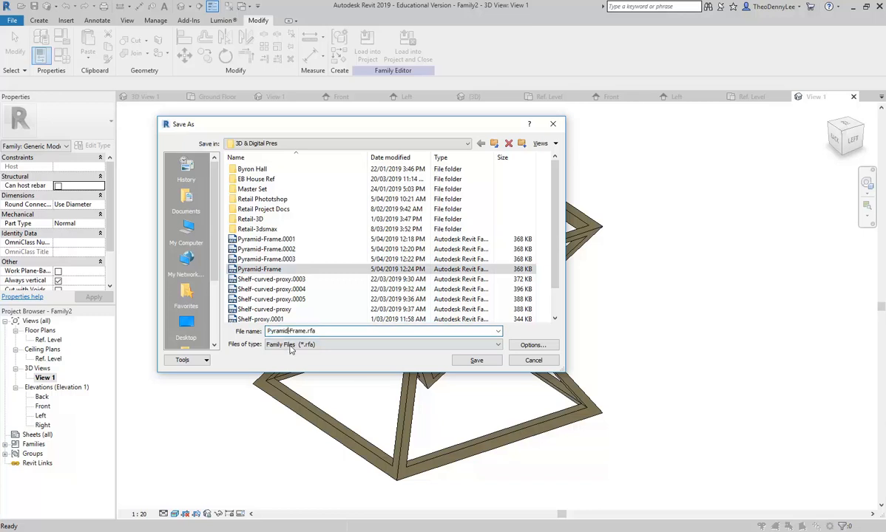
pyautogui.write('Double')
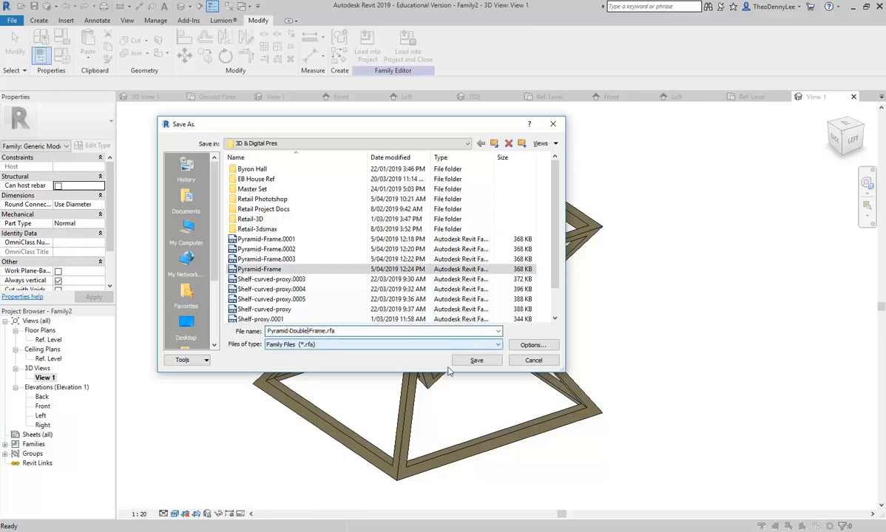
pyautogui.click(476, 360)
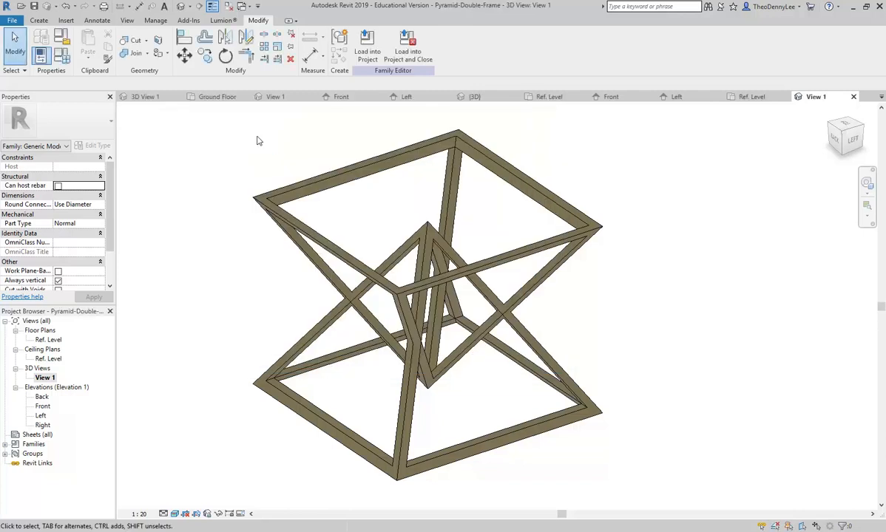
# - Load the Pyramid-Double-Frame family into Retail 2019.rvt and place one instance inside the shopfront near the double doors on the Ground Floor plan
pyautogui.click(363, 46)
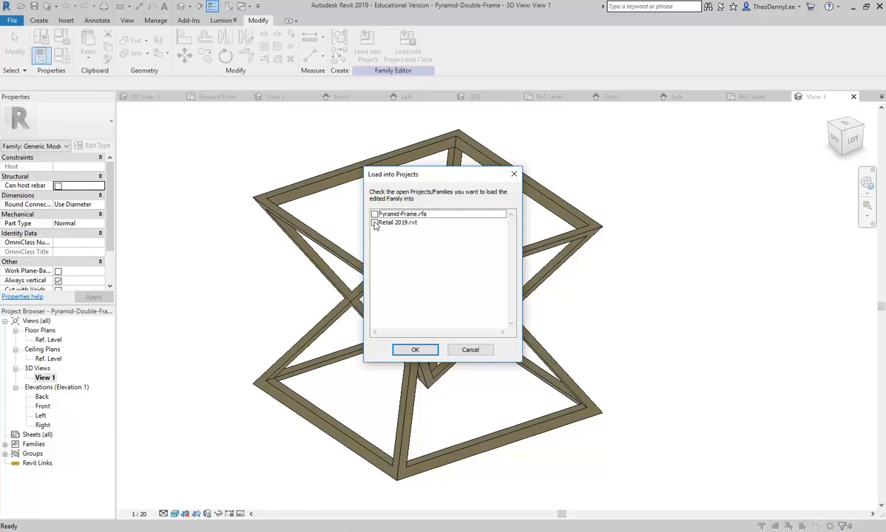
pyautogui.click(405, 352)
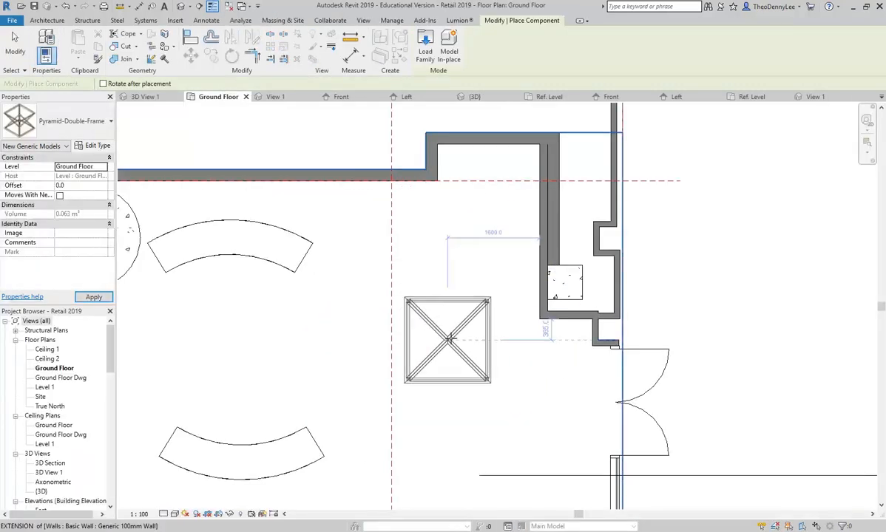
pyautogui.scroll(-4, 450, 335)
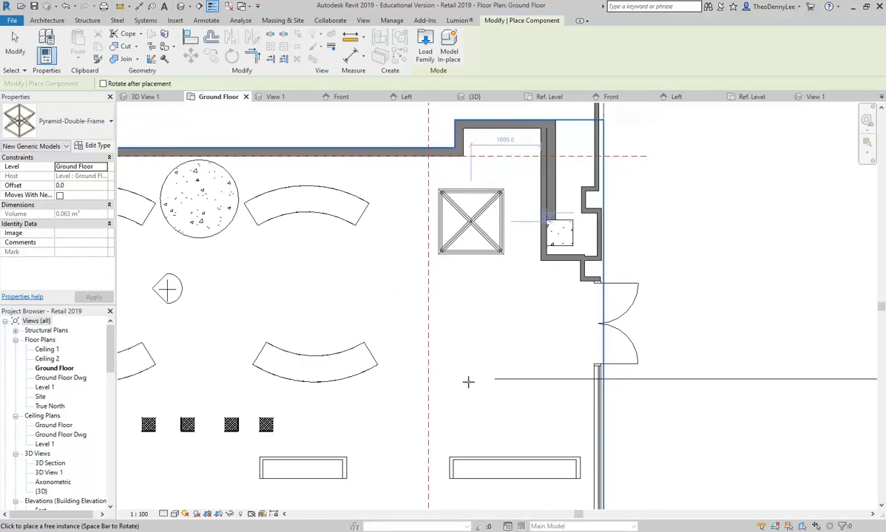
pyautogui.click(479, 415)
# - Open the {3D} view, set its visual style to Shaded, and examine the placed Pyramid-Double-Frame through the shopfront glazing
pyautogui.doubleClick(40, 492)
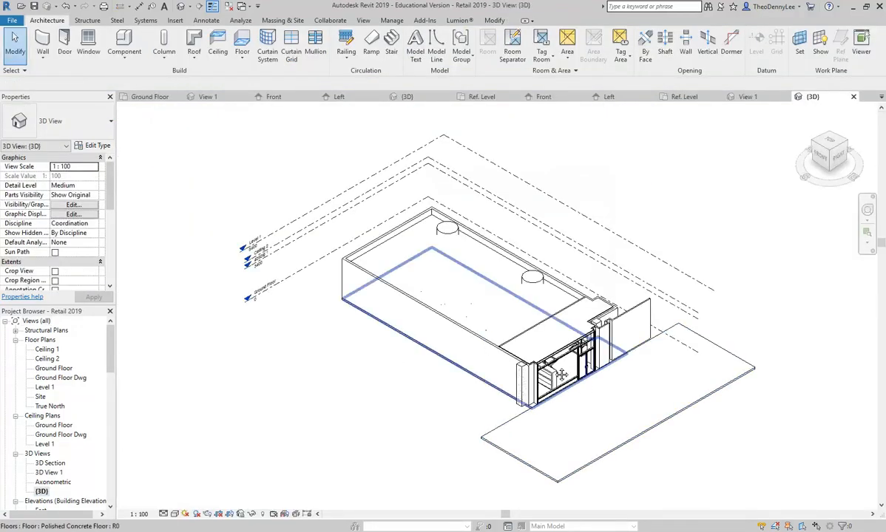
pyautogui.scroll(5, 582, 390)
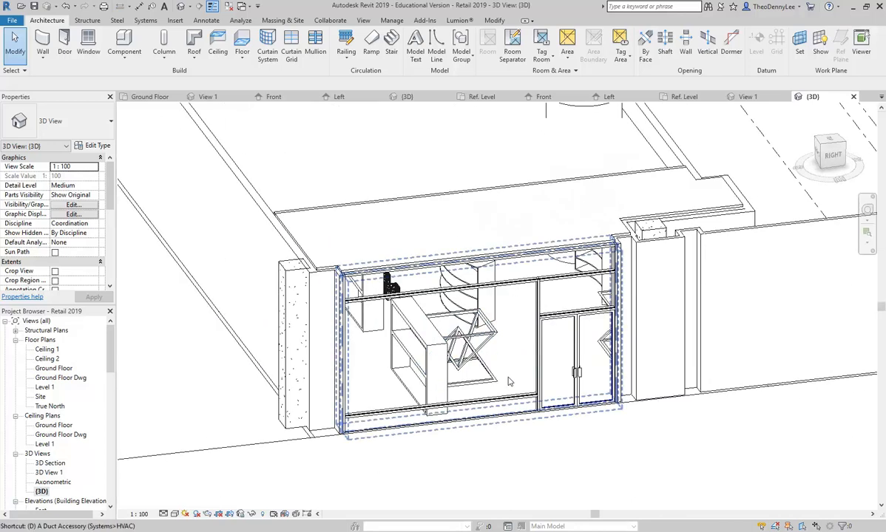
pyautogui.scroll(3, 493, 365)
pyautogui.press('s')
pyautogui.press('d')
pyautogui.keyDown('shift'); pyautogui.moveTo(427, 349); pyautogui.dragTo(576, 356, button='middle'); pyautogui.keyUp('shift')
pyautogui.scroll(1, 575, 355)
pyautogui.scroll(1, 377, 346)
pyautogui.moveTo(377, 346); pyautogui.dragTo(467, 348, button='middle')
pyautogui.scroll(1, 467, 348)
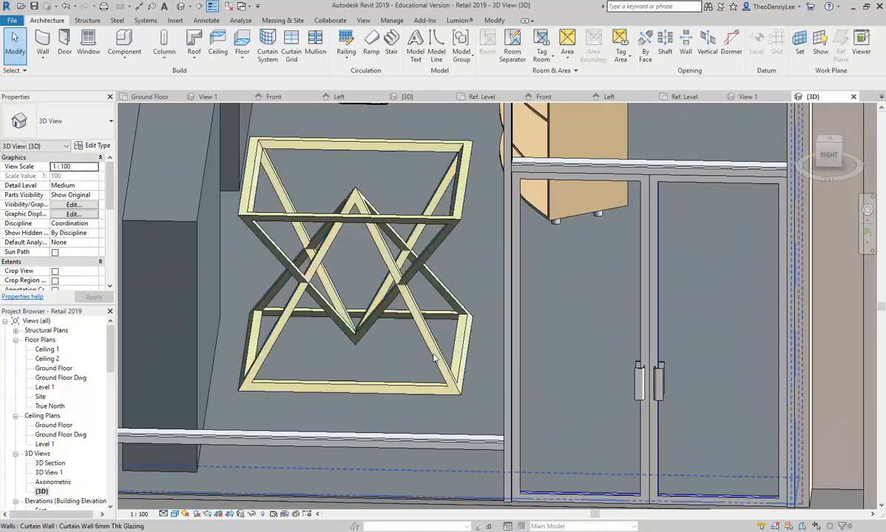